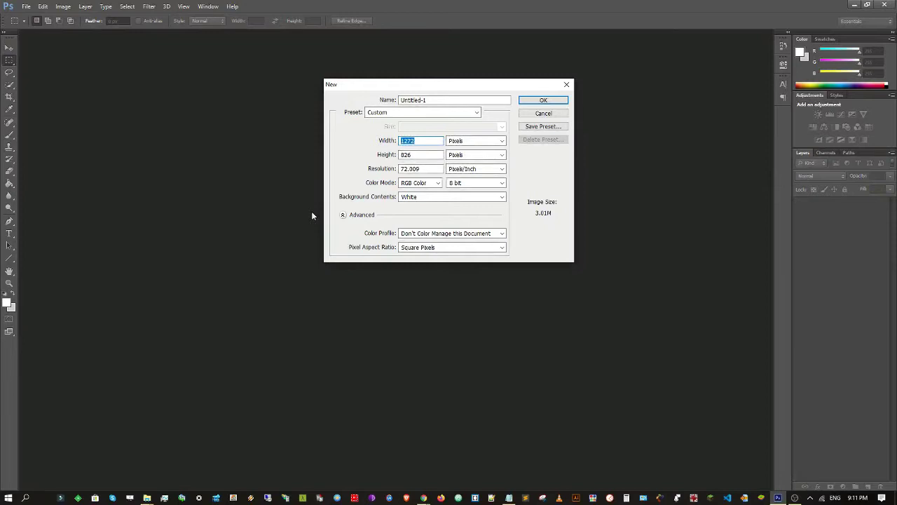
# Create a new white RGB document 900 pixels wide and 1500 pixels high.
pyautogui.write('900')
pyautogui.press('Tab')
pyautogui.press('Tab')
pyautogui.write('1500')
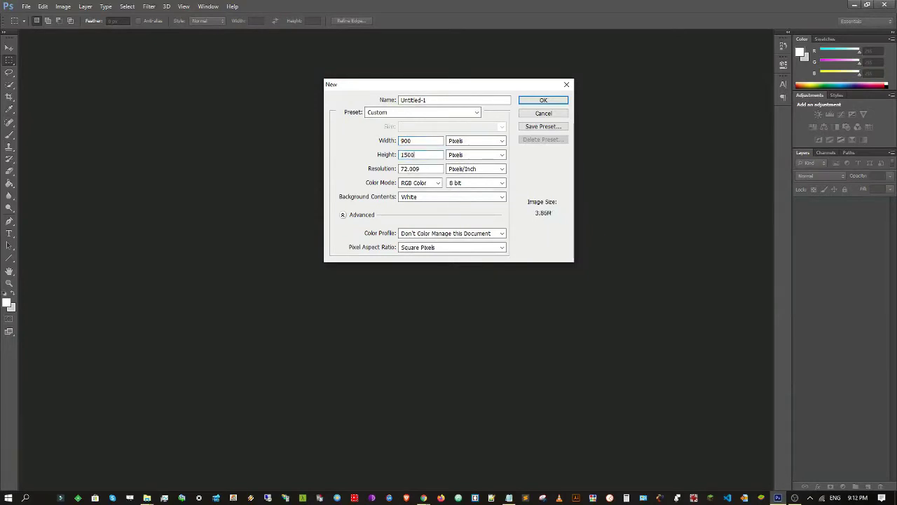
pyautogui.click(544, 102)
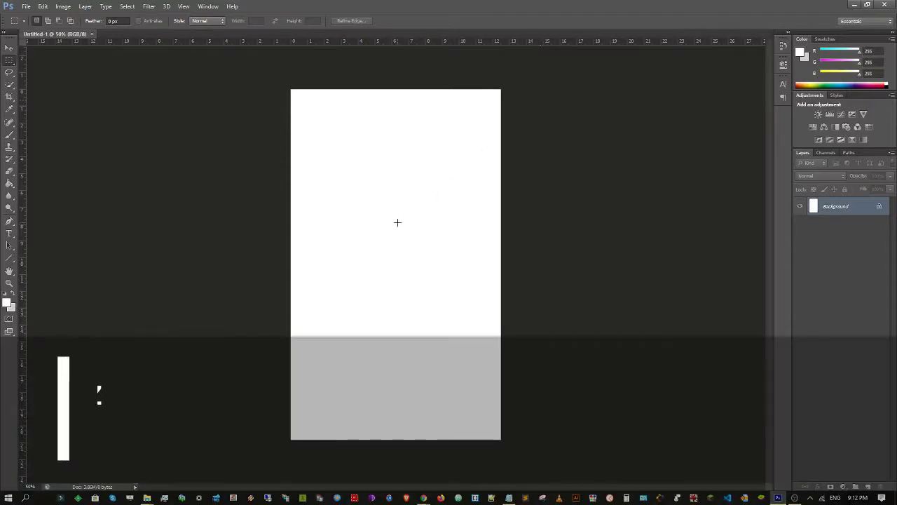
# Add a vertical guide through the horizontal center of the canvas.
pyautogui.press('z')
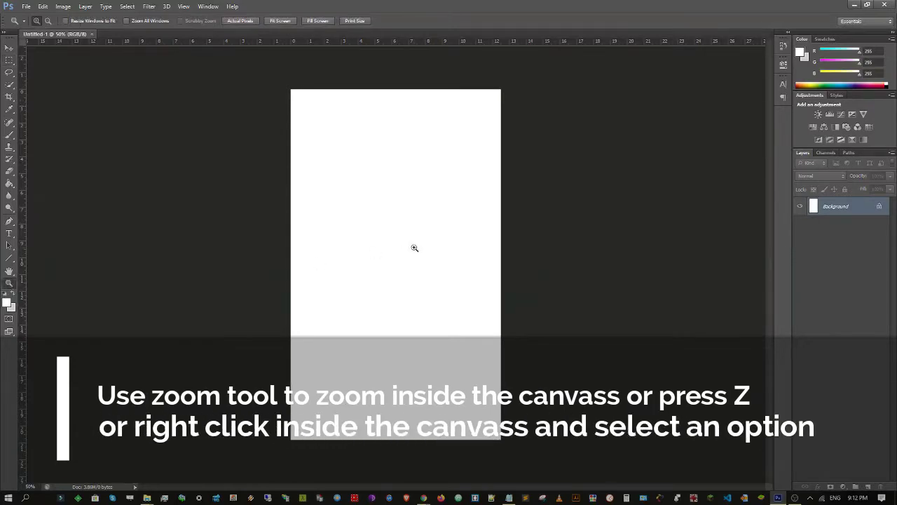
pyautogui.click(414, 247)
pyautogui.click(414, 247)
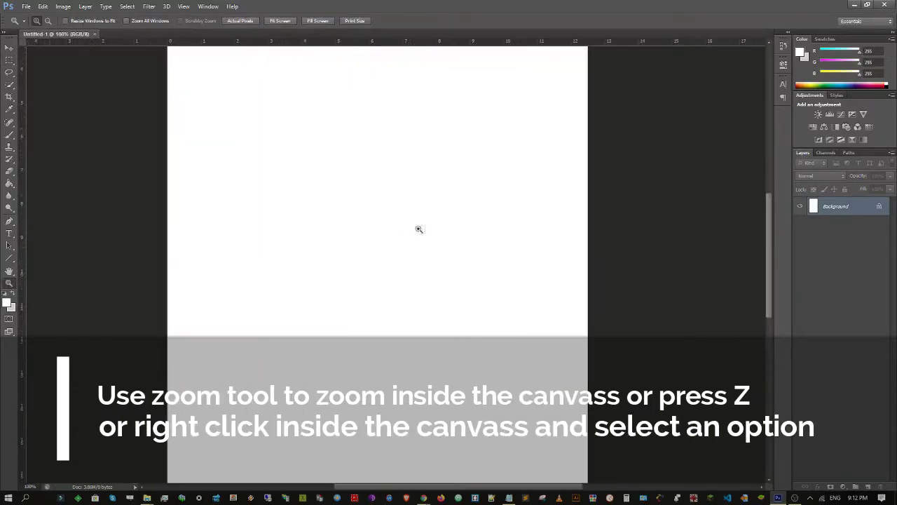
pyautogui.rightClick(425, 166)
pyautogui.click(461, 185)
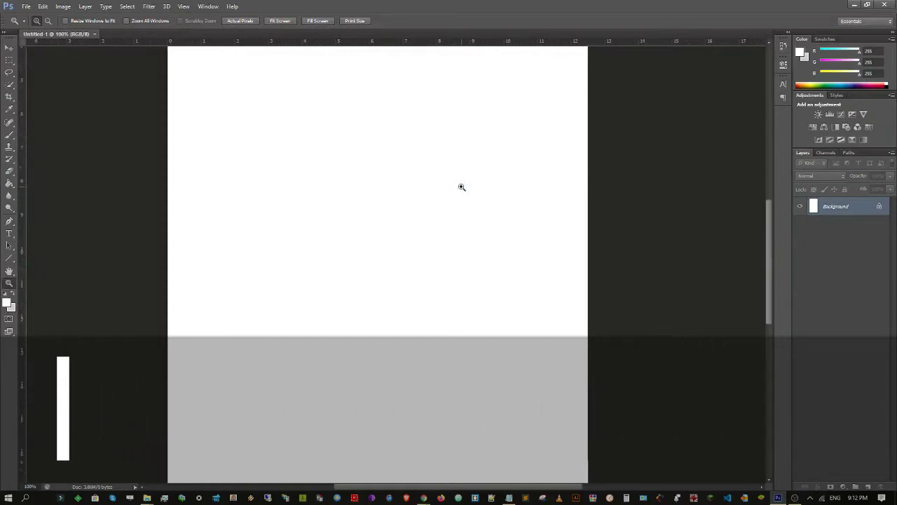
pyautogui.scroll(3, 461, 187)
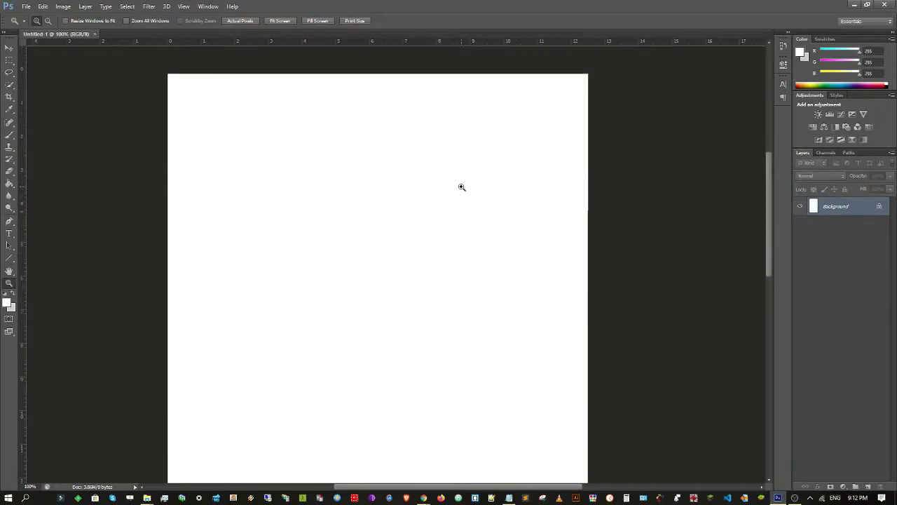
pyautogui.moveTo(769, 213)
pyautogui.mouseDown()
pyautogui.moveTo(772, 129)
pyautogui.moveTo(780, 210)
pyautogui.mouseUp()
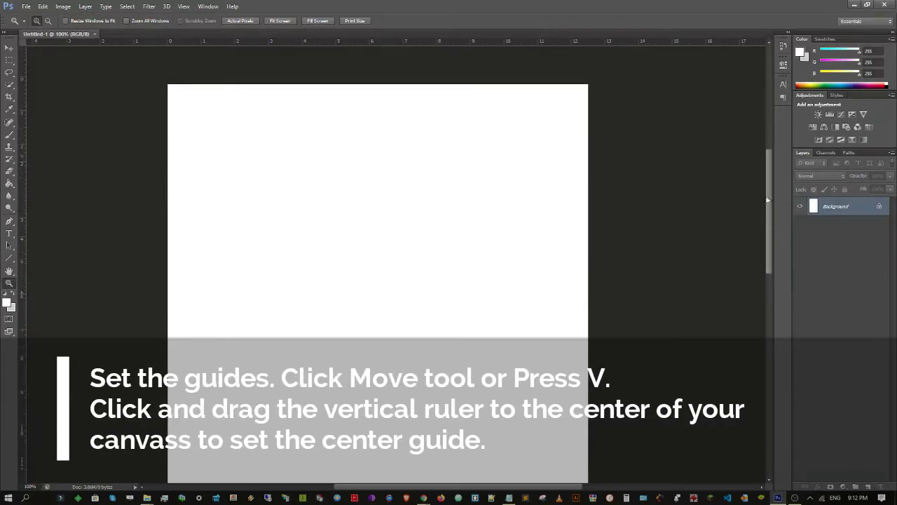
pyautogui.click(10, 47)
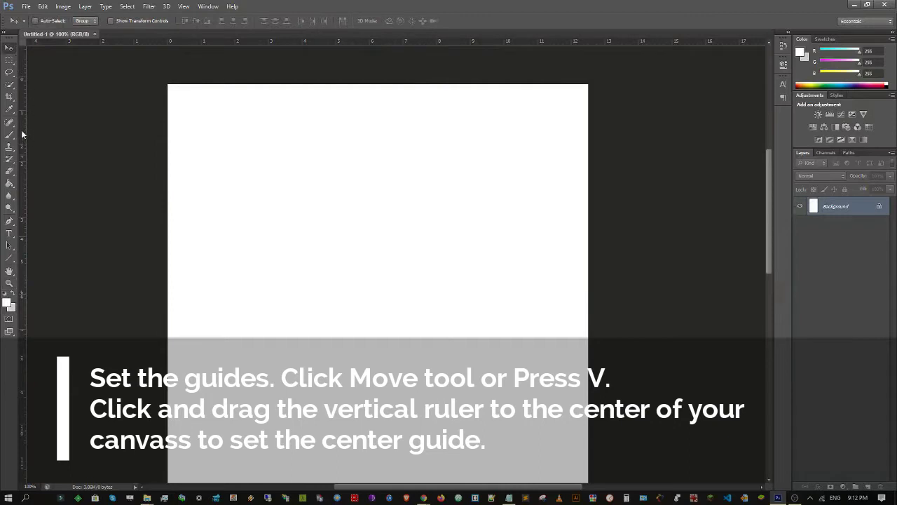
pyautogui.moveTo(21, 130); pyautogui.dragTo(379, 205)
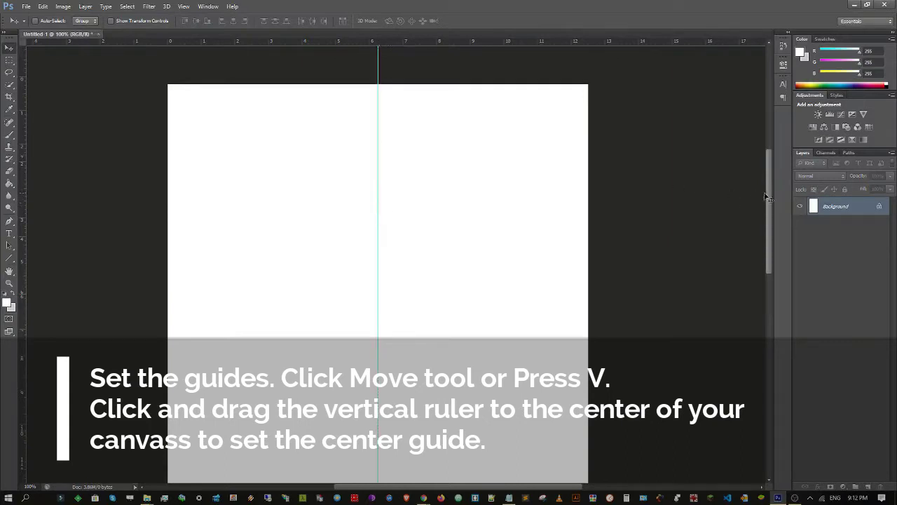
# Add three horizontal guides about 0.6, 5.1 and 7.9 inches below the canvas's upper edge.
pyautogui.scroll(-2, 566, 210)
pyautogui.scroll(2, 565, 239)
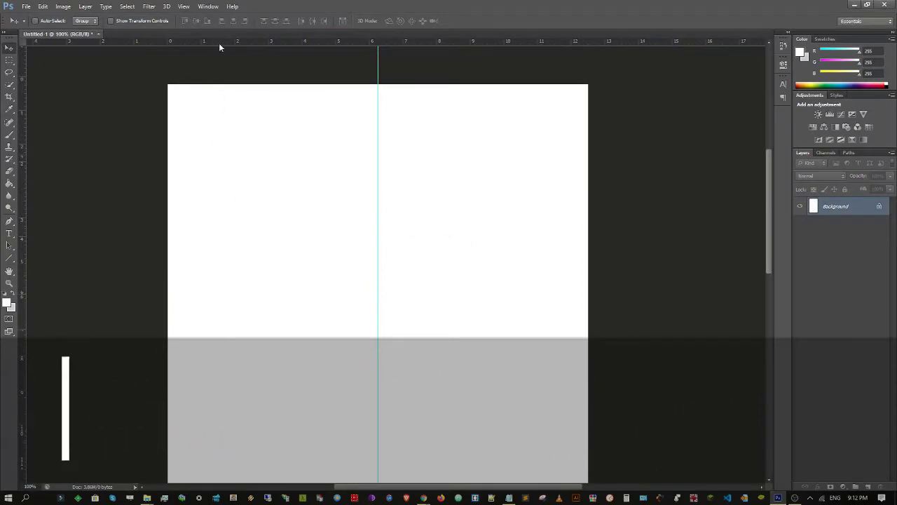
pyautogui.moveTo(219, 39); pyautogui.dragTo(236, 105)
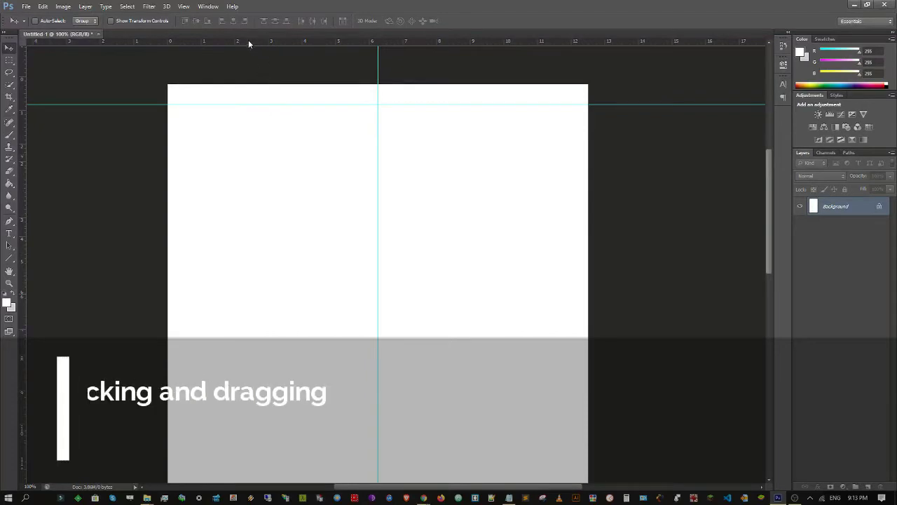
pyautogui.moveTo(247, 41); pyautogui.dragTo(272, 256)
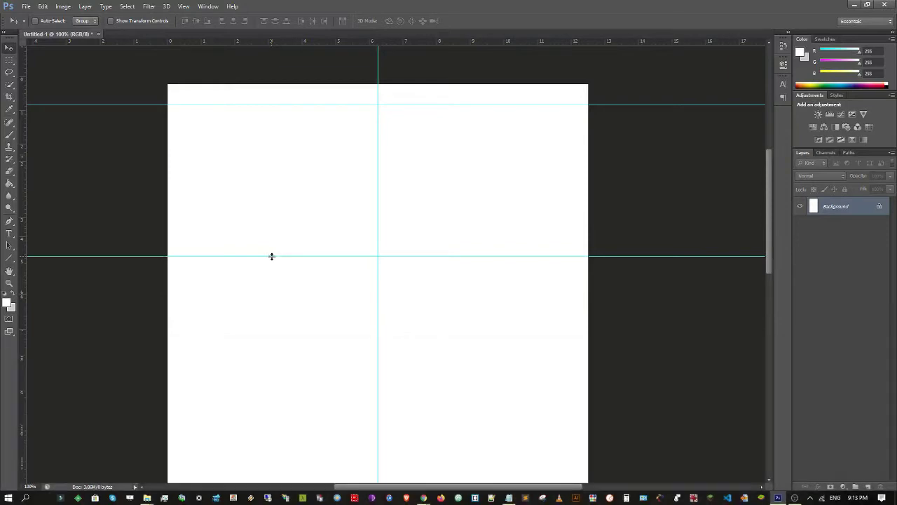
pyautogui.scroll(-3, 272, 257)
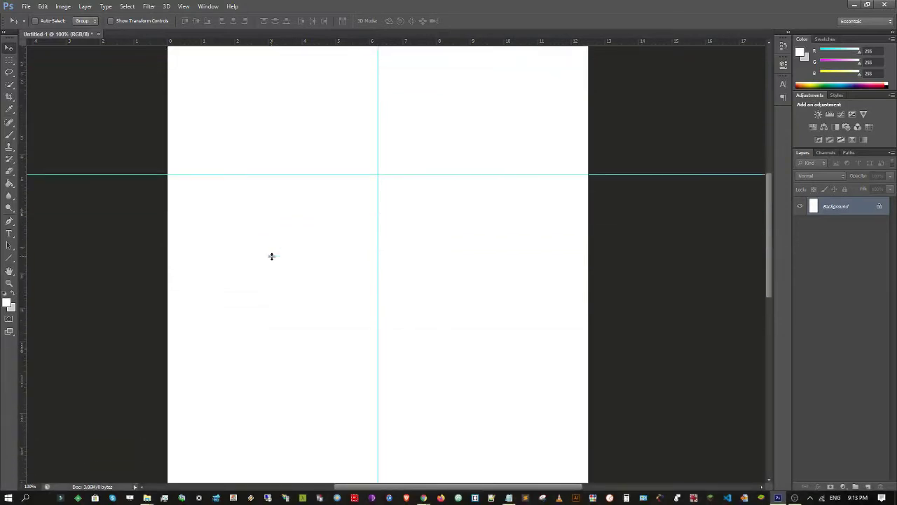
pyautogui.scroll(2, 272, 257)
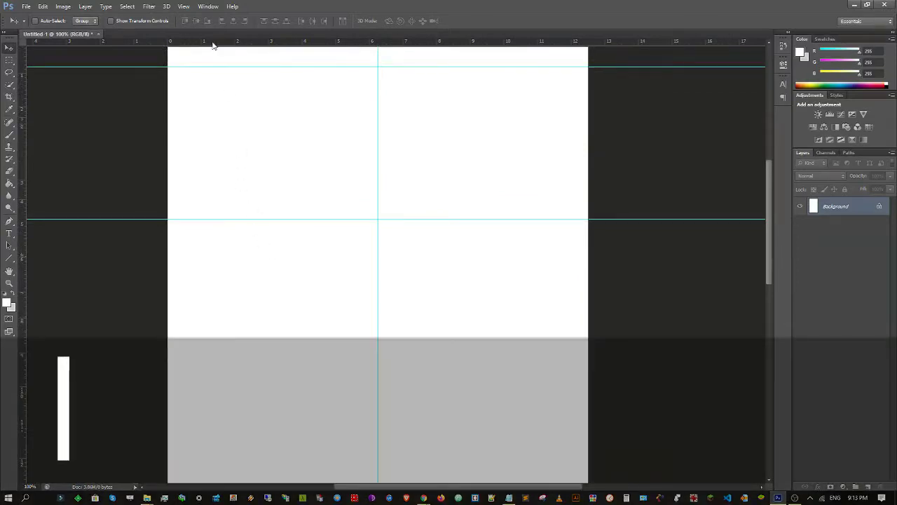
pyautogui.moveTo(214, 41); pyautogui.dragTo(249, 311)
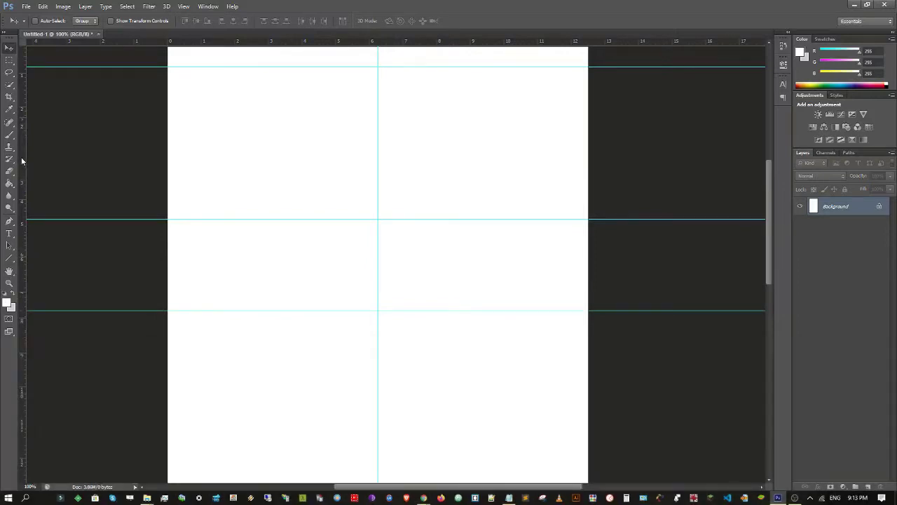
# Add a vertical guide on each side of the center guide, at about 3.9 and 8.4 inches across the canvas.
pyautogui.moveTo(22, 150); pyautogui.dragTo(302, 185)
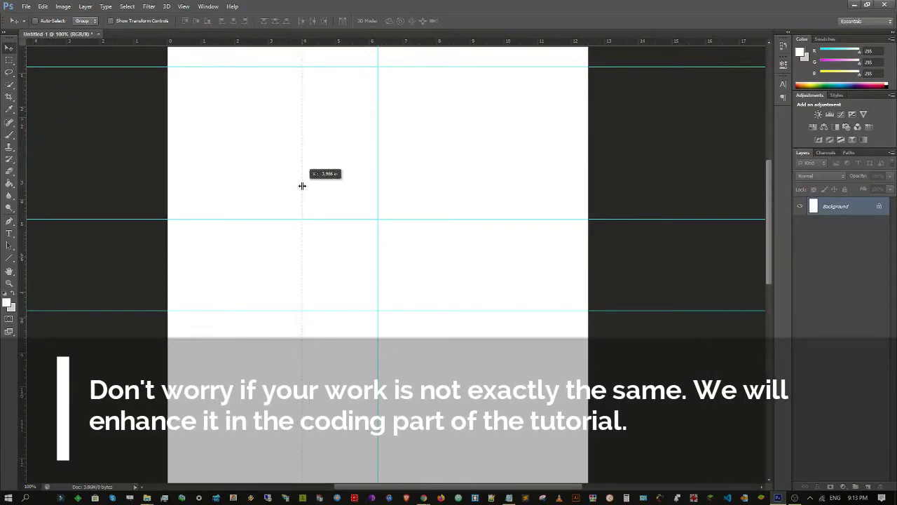
pyautogui.moveTo(302, 186); pyautogui.dragTo(302, 186)
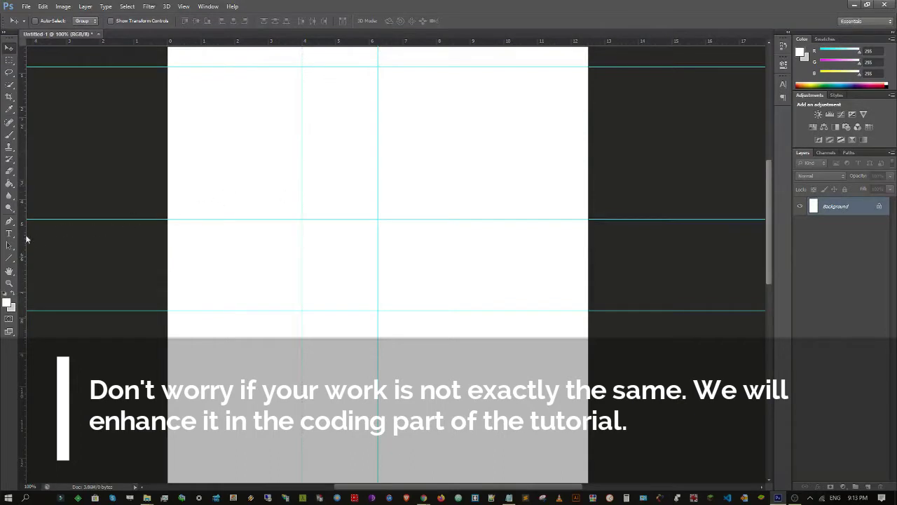
pyautogui.moveTo(22, 241); pyautogui.dragTo(469, 282)
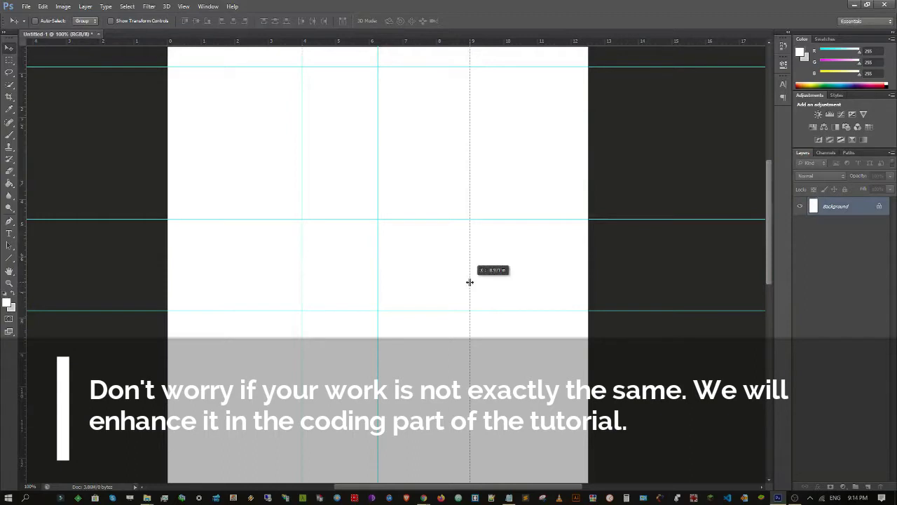
pyautogui.moveTo(469, 282); pyautogui.dragTo(437, 306)
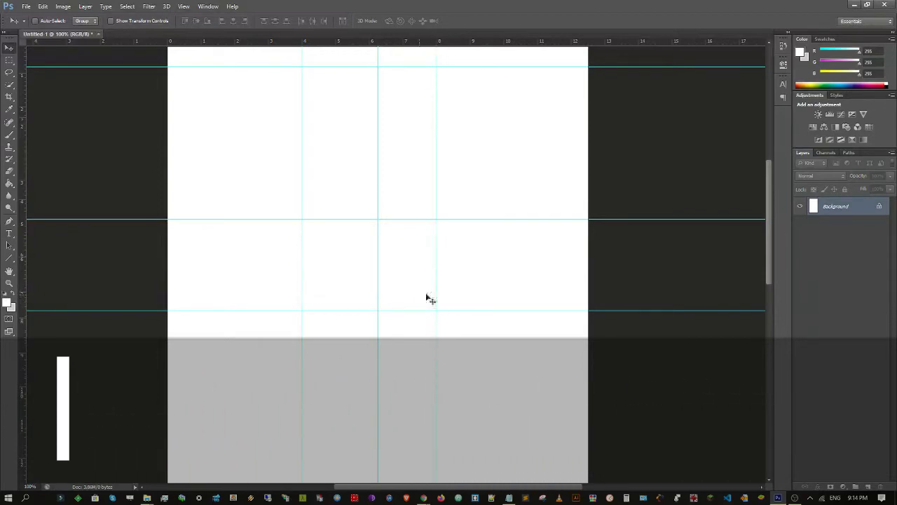
pyautogui.moveTo(436, 282); pyautogui.dragTo(449, 282)
pyautogui.moveTo(302, 287); pyautogui.dragTo(291, 292)
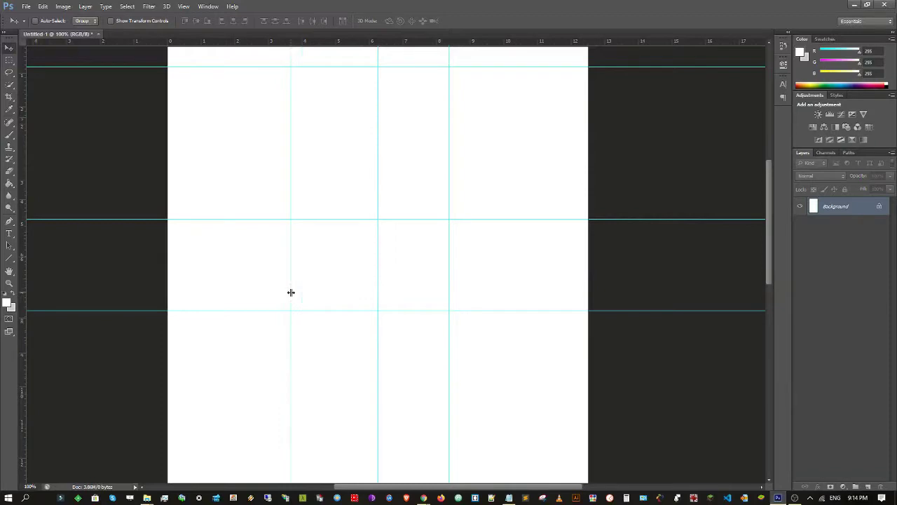
pyautogui.moveTo(294, 288); pyautogui.dragTo(297, 288)
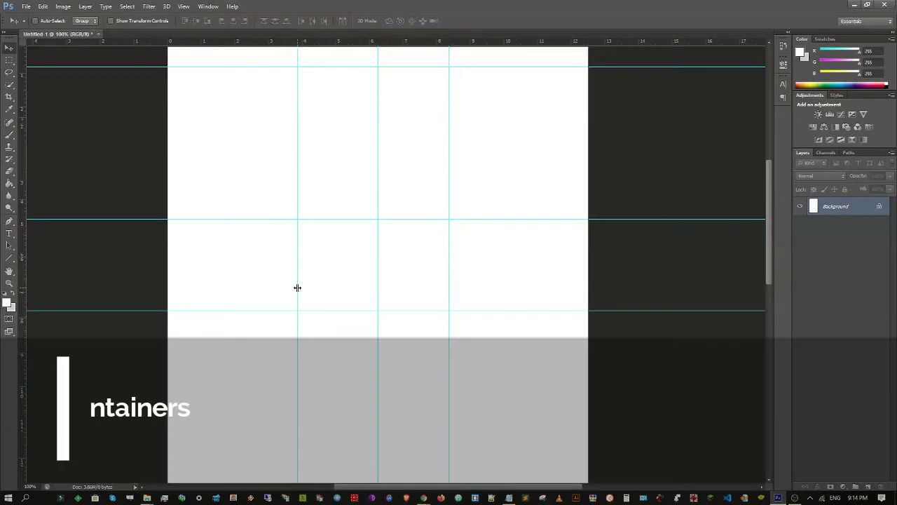
# Add two more horizontal guides for the full-width containers, at about 10.6 and 13.2 inches below the canvas's upper edge.
pyautogui.scroll(-2, 325, 283)
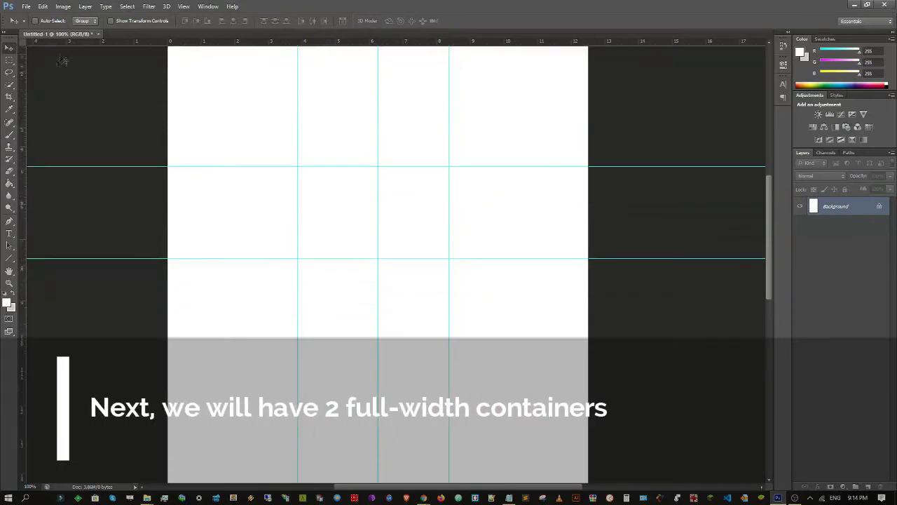
pyautogui.moveTo(80, 42); pyautogui.dragTo(122, 346)
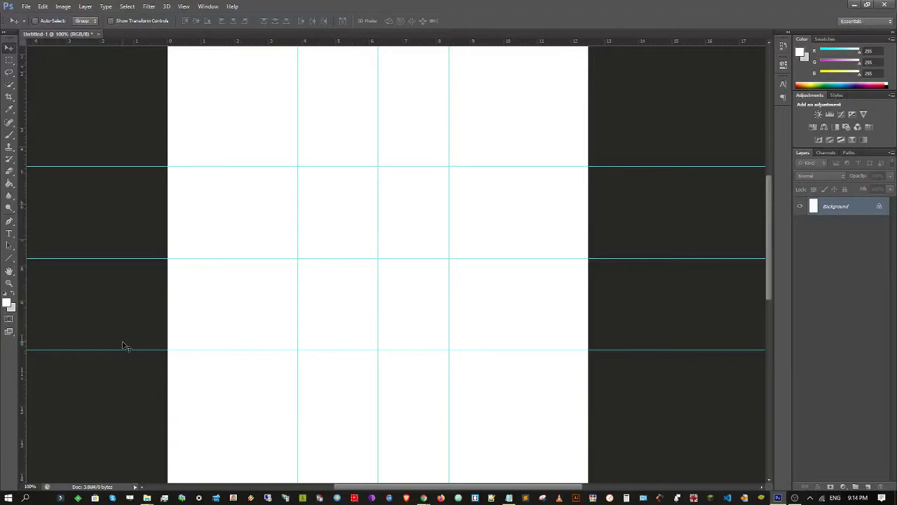
pyautogui.scroll(-2, 464, 354)
pyautogui.scroll(-2, 465, 354)
pyautogui.scroll(7, 468, 357)
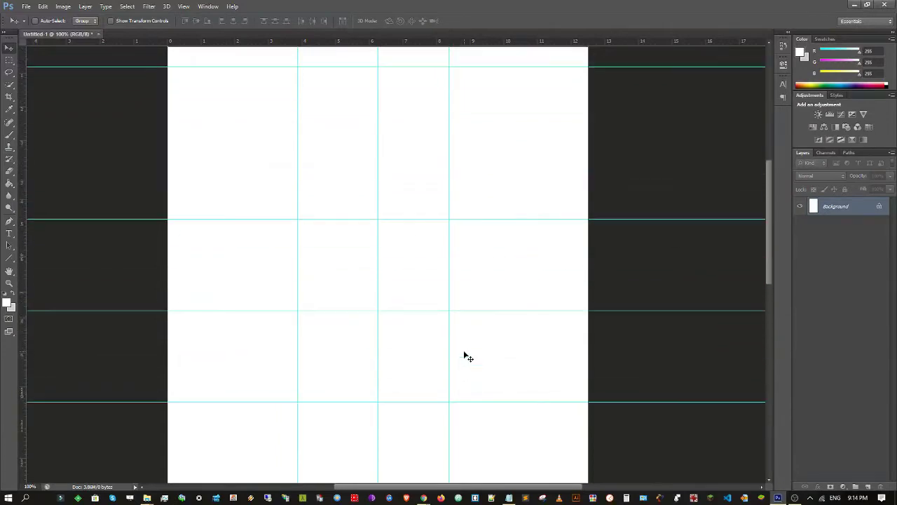
pyautogui.scroll(1, 467, 356)
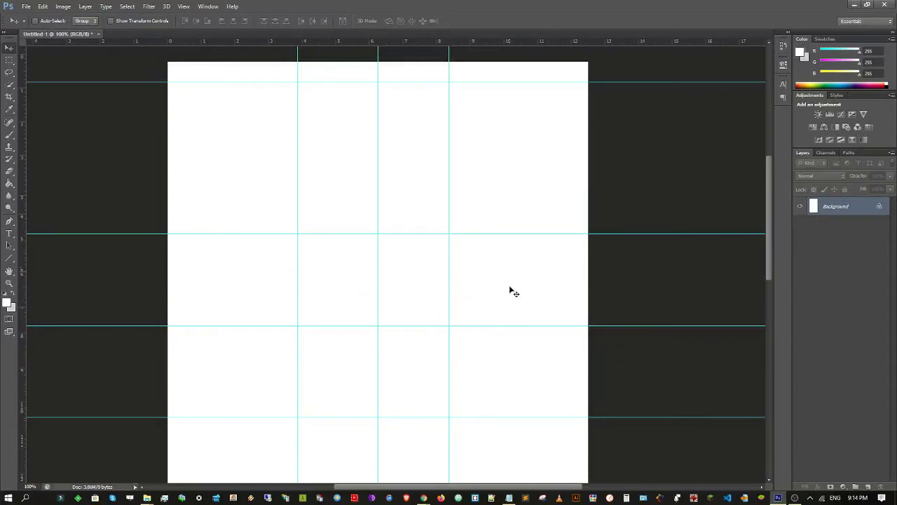
pyautogui.scroll(-2, 503, 270)
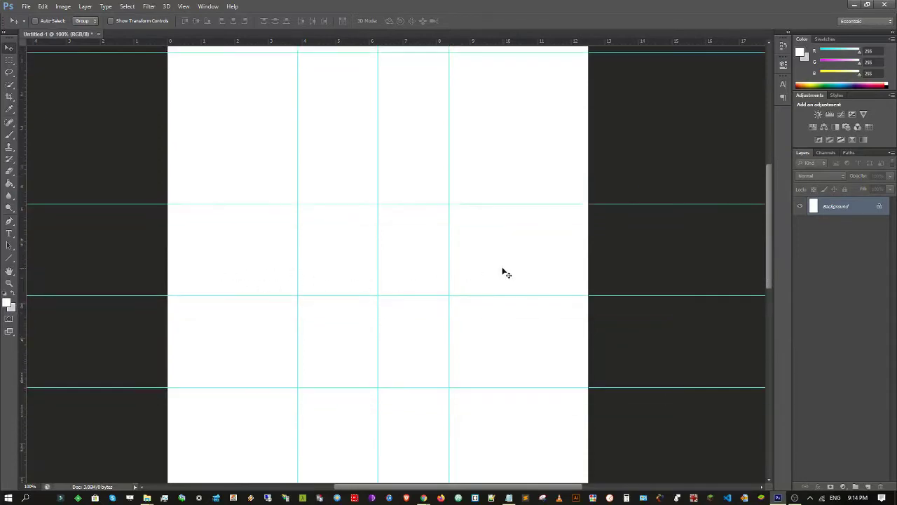
pyautogui.scroll(-4, 502, 270)
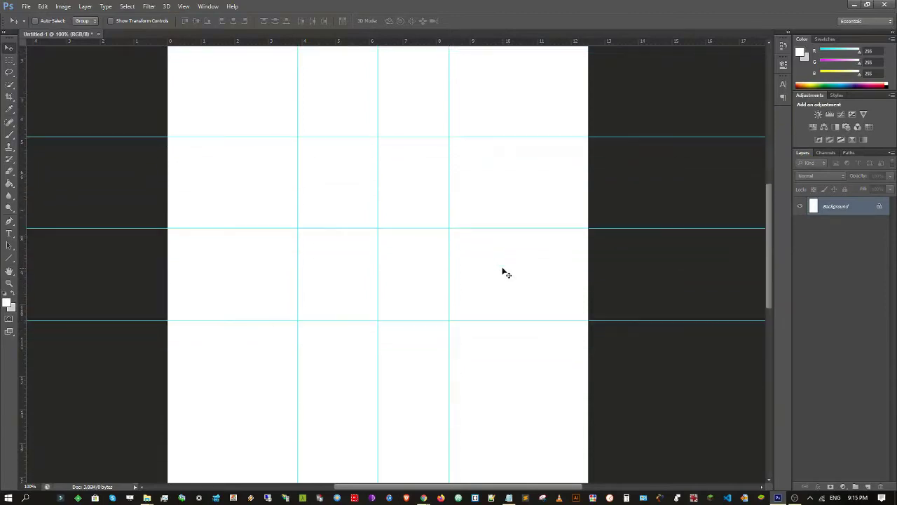
pyautogui.scroll(-2, 505, 272)
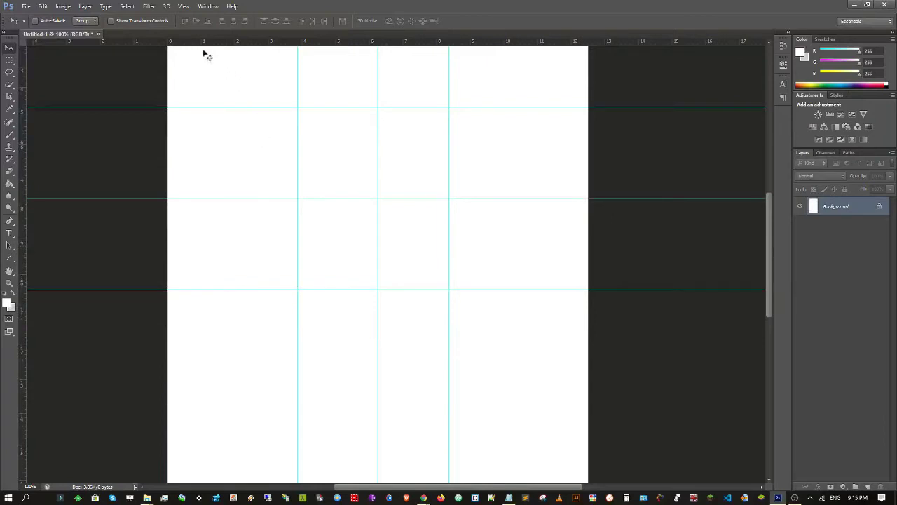
pyautogui.moveTo(191, 42); pyautogui.dragTo(231, 376)
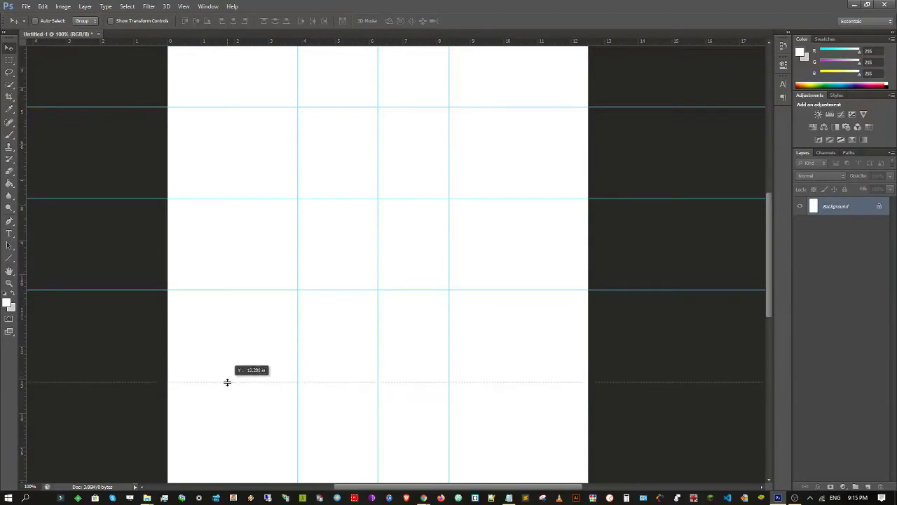
pyautogui.moveTo(227, 382); pyautogui.dragTo(237, 378)
# Examine the spacing of the guides over the full height of the canvas.
pyautogui.scroll(-2, 389, 300)
pyautogui.scroll(-5, 389, 300)
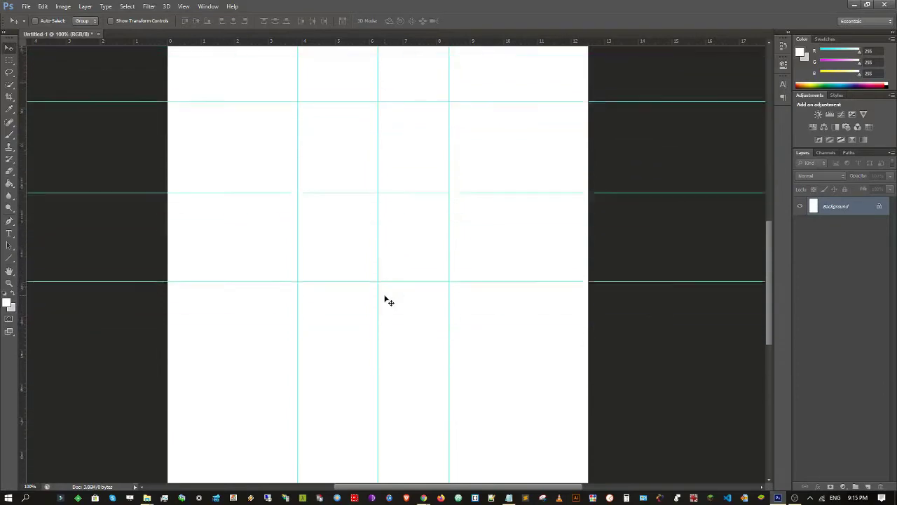
pyautogui.scroll(3, 389, 300)
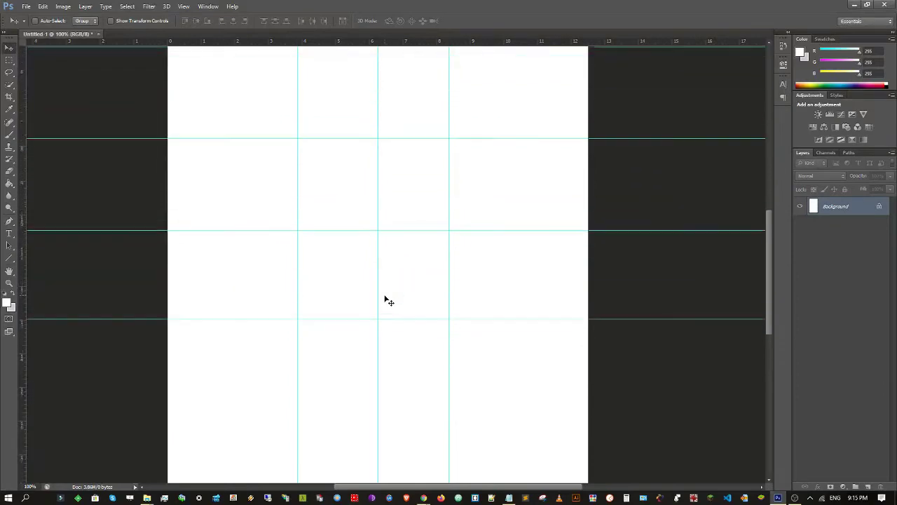
pyautogui.scroll(10, 389, 300)
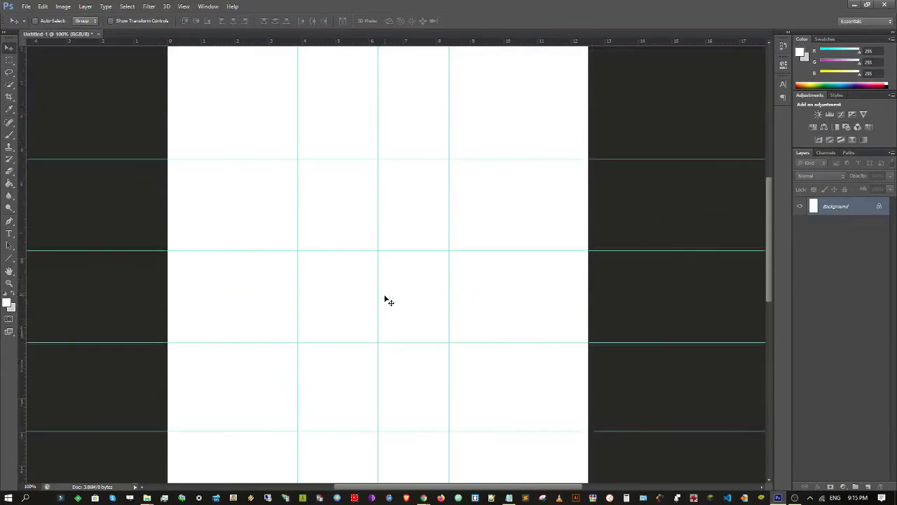
pyautogui.scroll(2, 389, 300)
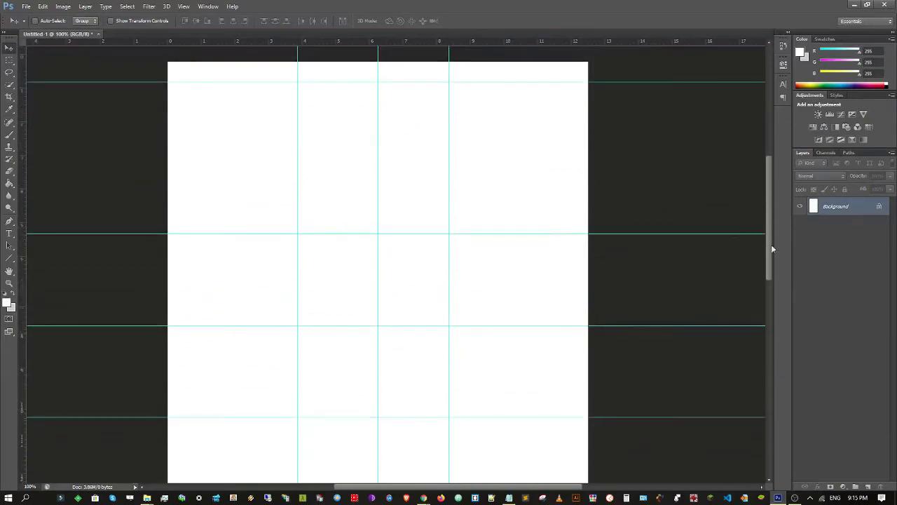
pyautogui.moveTo(769, 255)
pyautogui.mouseDown()
pyautogui.moveTo(768, 242)
pyautogui.moveTo(765, 259)
pyautogui.mouseUp()
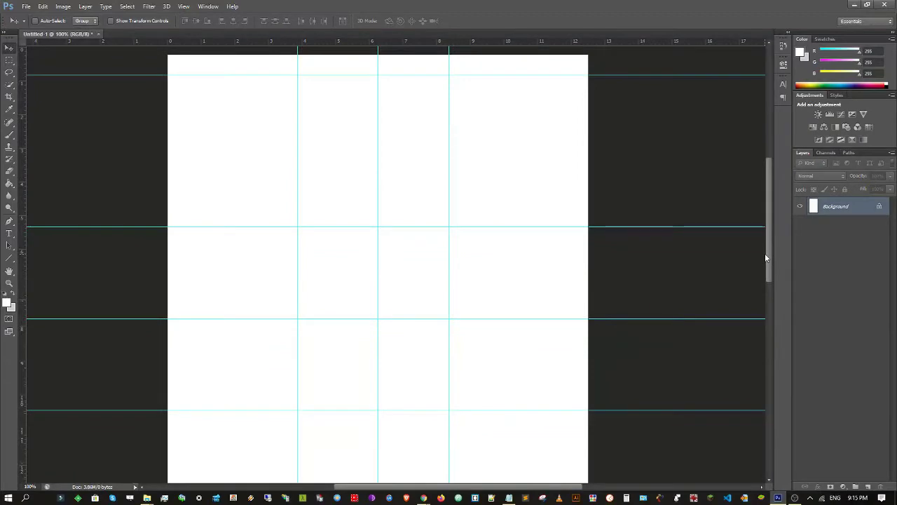
pyautogui.scroll(3, 530, 185)
pyautogui.scroll(-5, 530, 184)
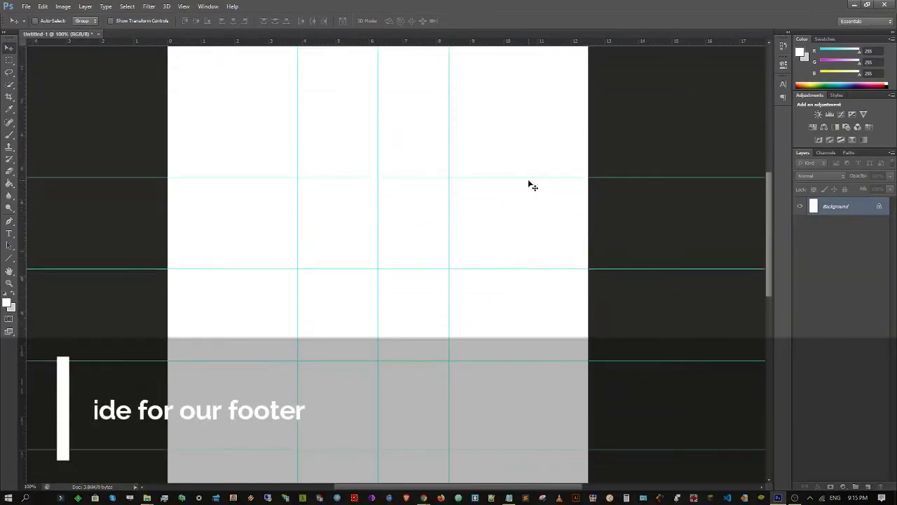
# Add a horizontal guide for the footer, about 14 inches below the canvas's upper edge.
pyautogui.scroll(-8, 530, 185)
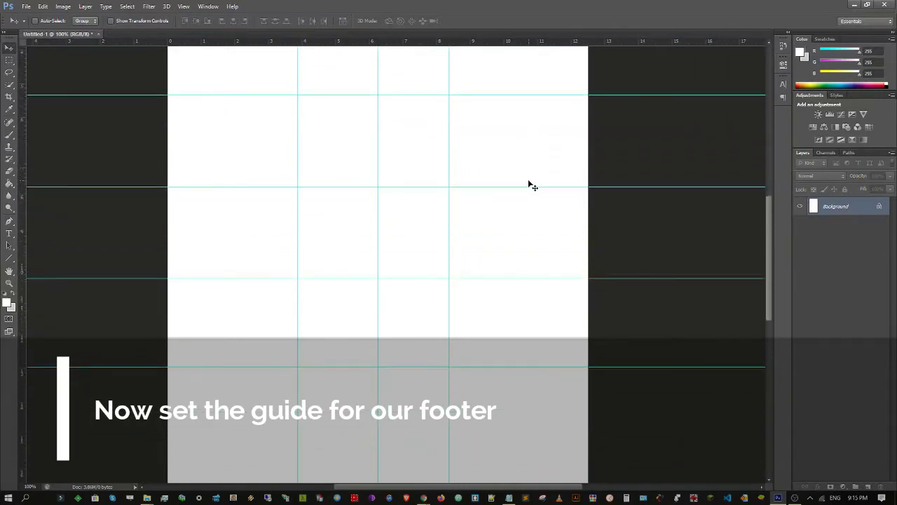
pyautogui.scroll(-8, 531, 184)
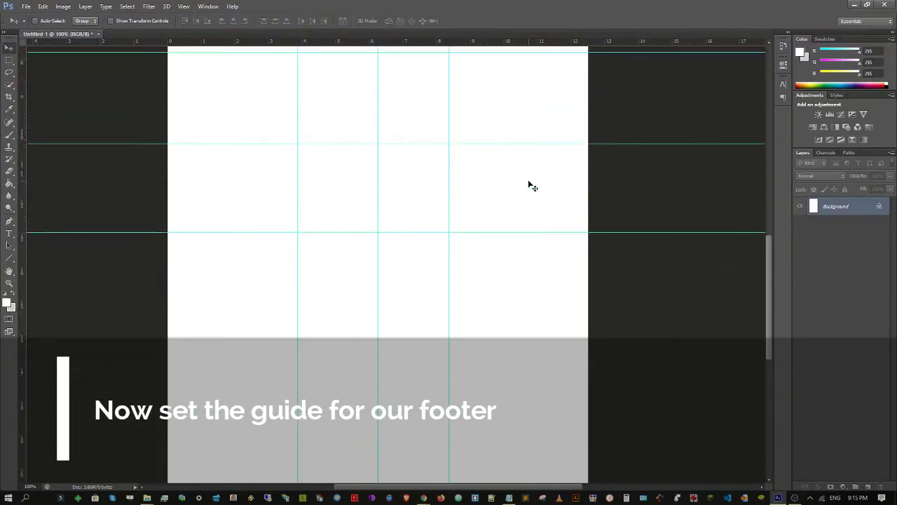
pyautogui.moveTo(218, 45); pyautogui.dragTo(239, 229)
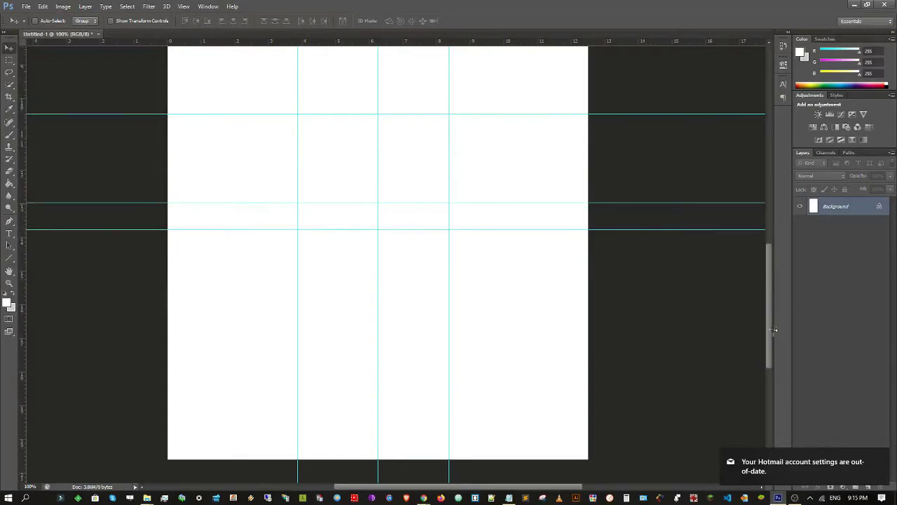
# Choose the Horizontal Type tool and set its font family to Eras Light ITC for the top navigation.
pyautogui.moveTo(770, 332); pyautogui.dragTo(785, 234)
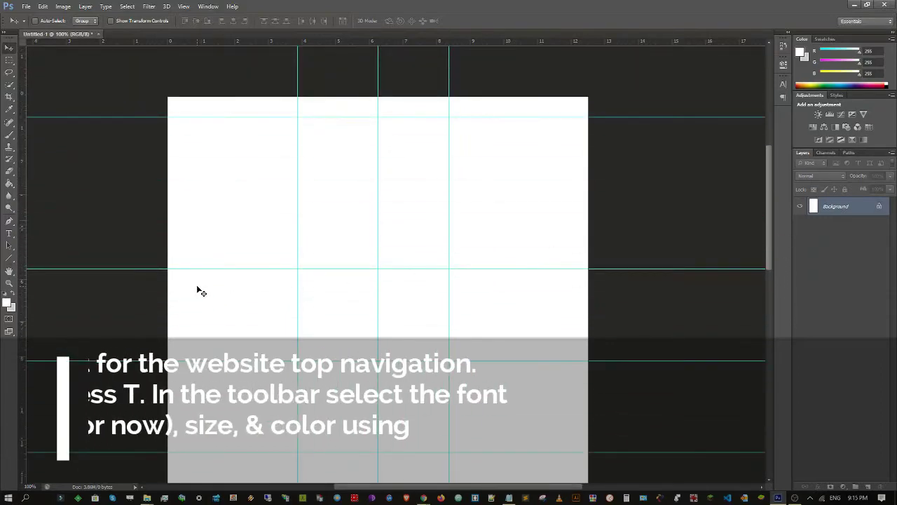
pyautogui.click(7, 239)
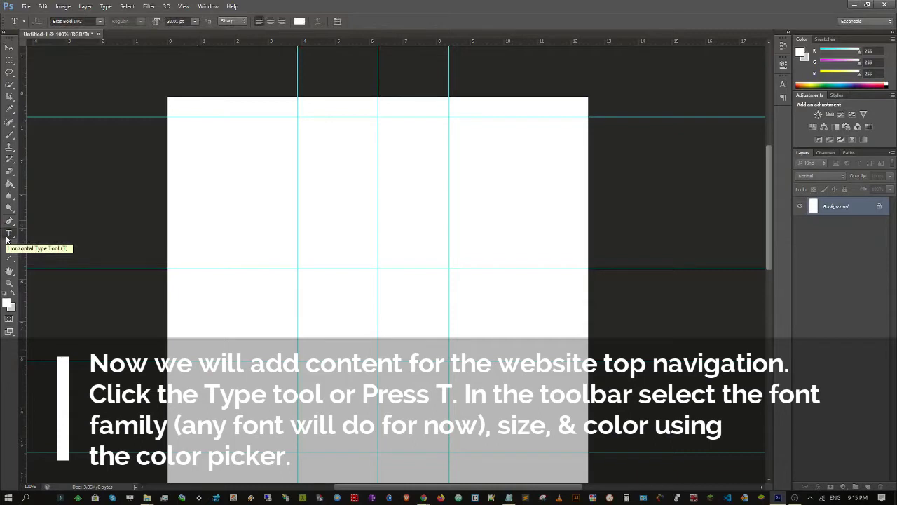
pyautogui.click(100, 21)
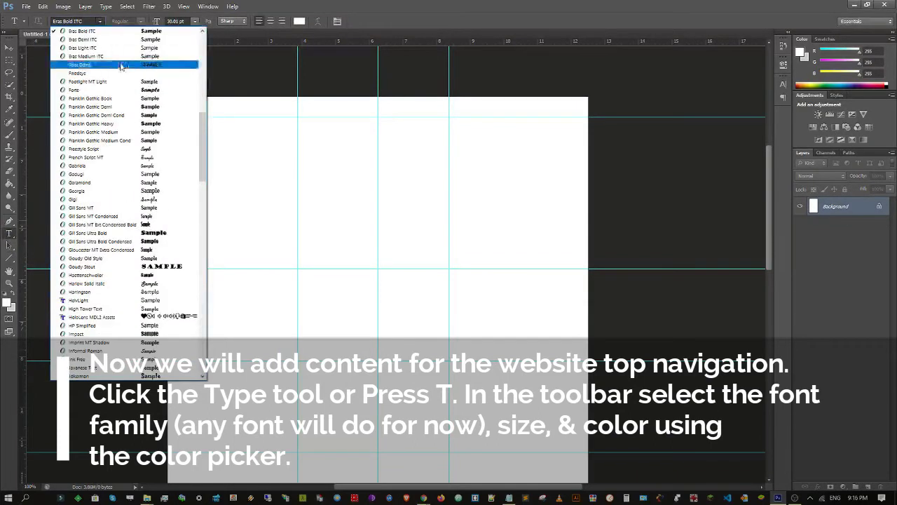
pyautogui.moveTo(204, 141); pyautogui.dragTo(200, 123)
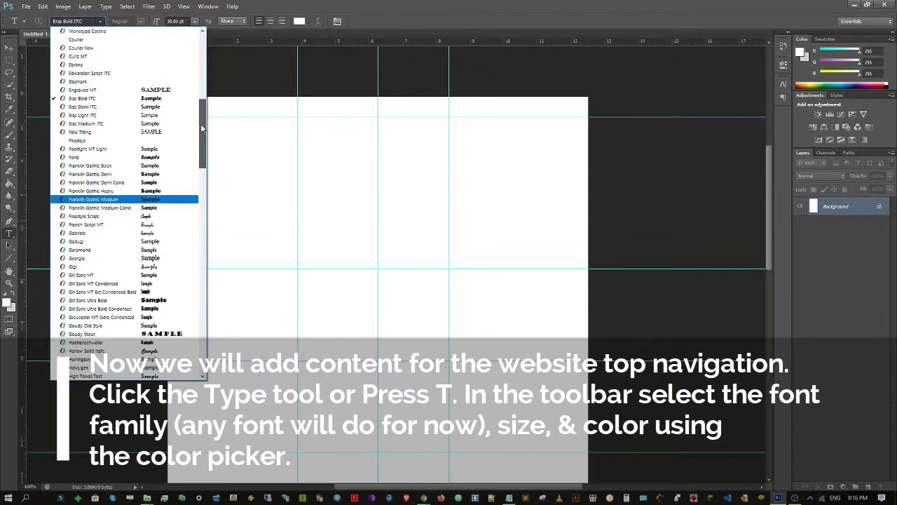
pyautogui.moveTo(200, 123); pyautogui.dragTo(204, 33)
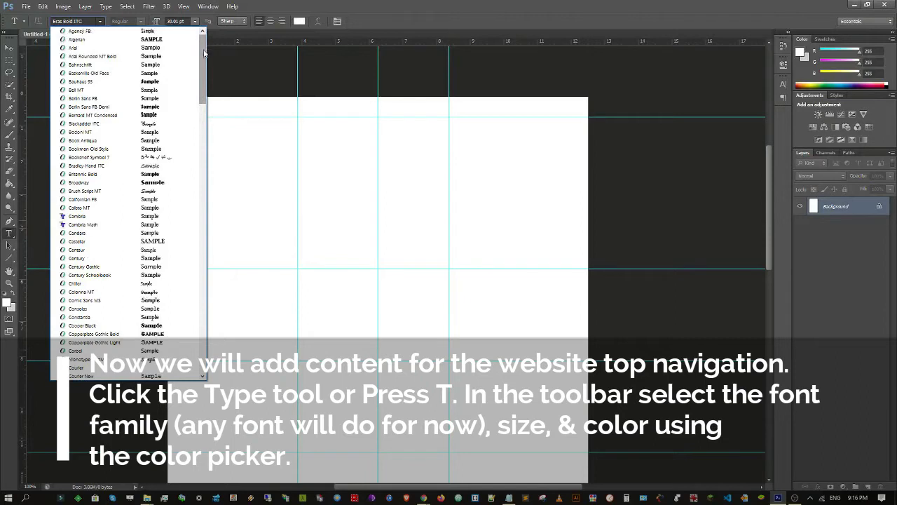
pyautogui.moveTo(203, 53); pyautogui.dragTo(203, 104)
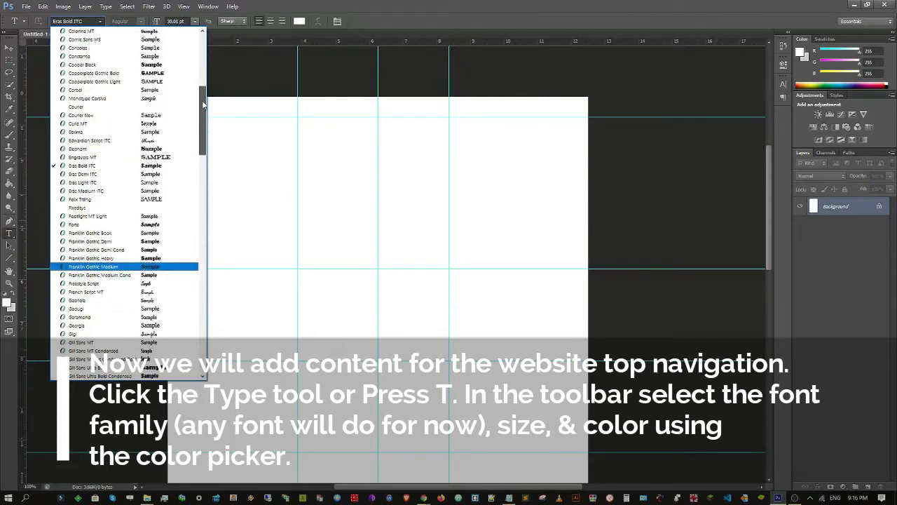
pyautogui.click(85, 182)
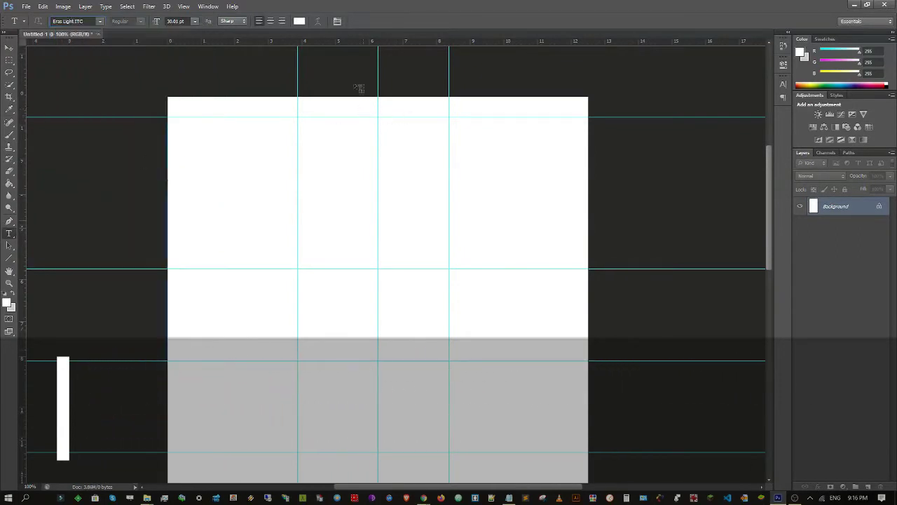
# Set the text color to black with hex value 000.
pyautogui.click(300, 21)
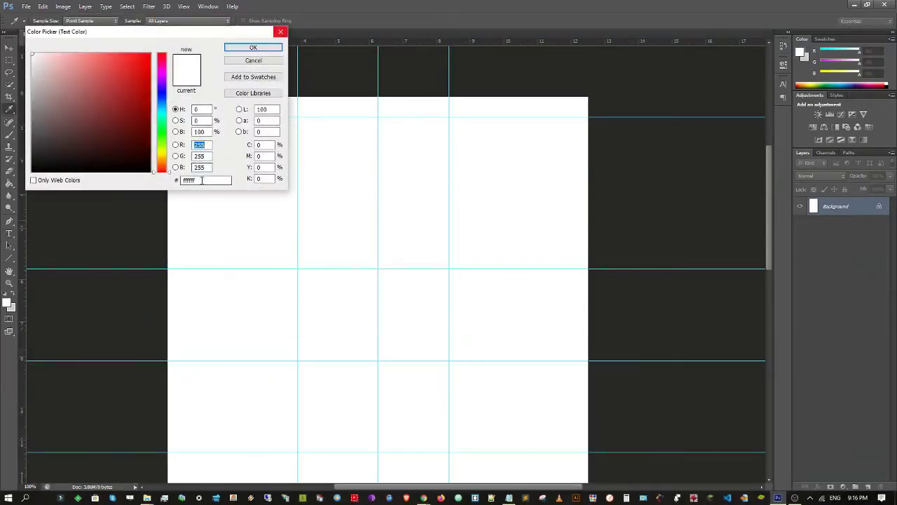
pyautogui.moveTo(210, 180); pyautogui.dragTo(168, 186)
pyautogui.write('000')
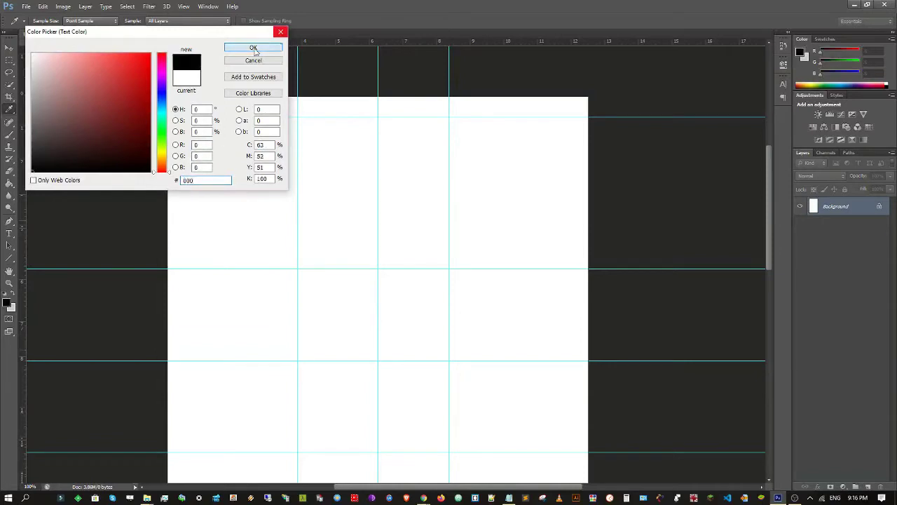
pyautogui.click(253, 48)
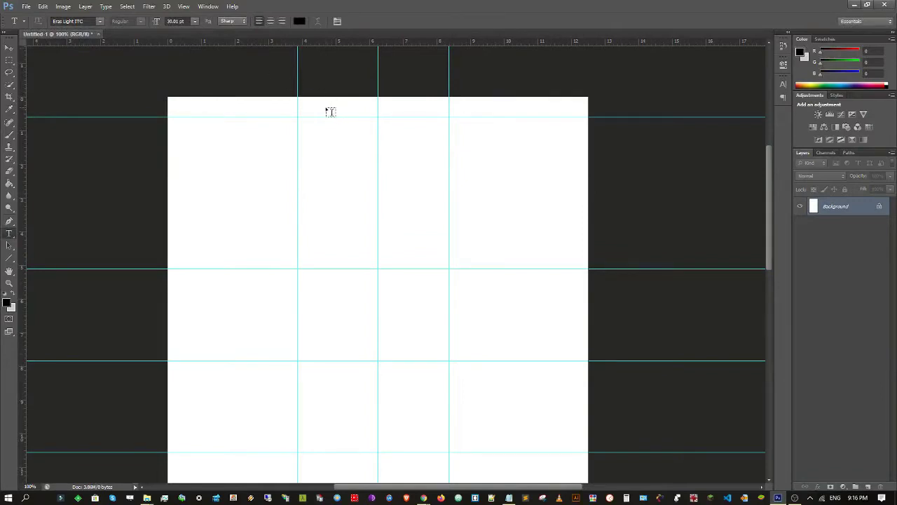
# Add the text "Home" in the navigation strip above the first horizontal guide and set its font size to 14 pt.
pyautogui.click(330, 112)
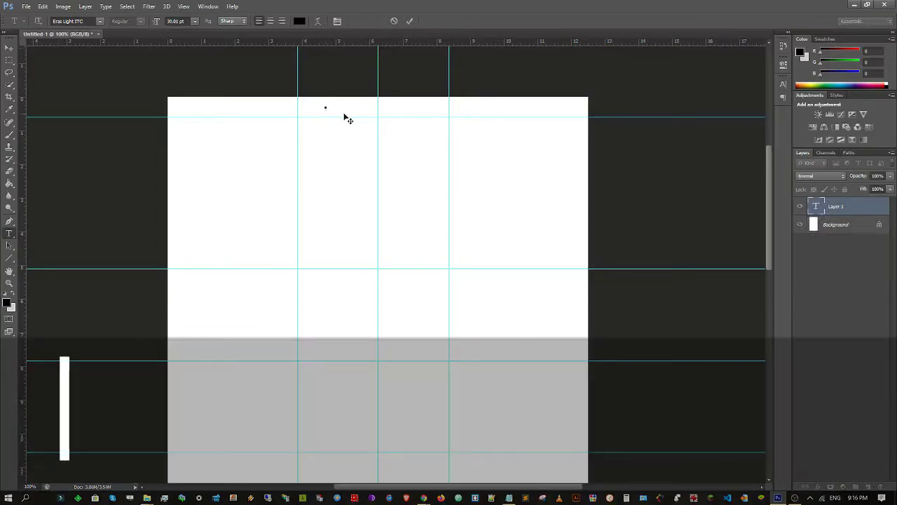
pyautogui.write('Home')
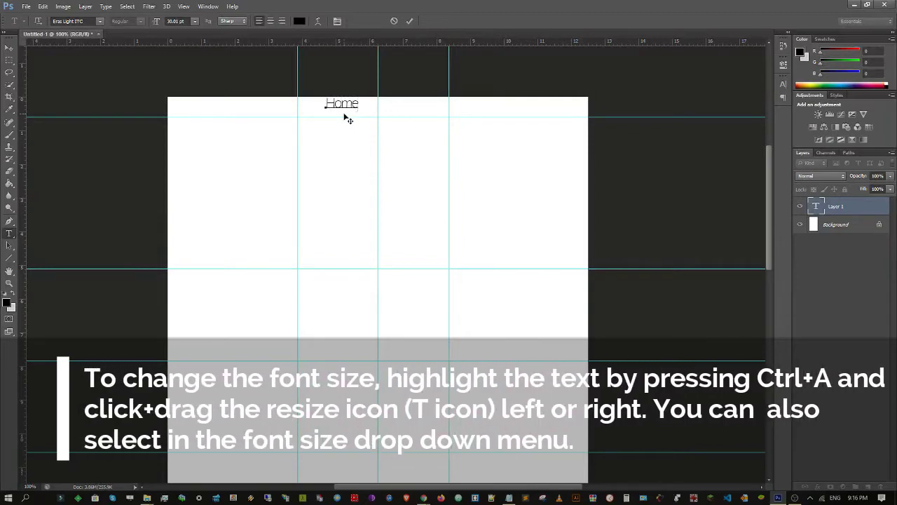
pyautogui.click(157, 23)
pyautogui.moveTo(154, 26); pyautogui.dragTo(160, 28)
pyautogui.moveTo(363, 104); pyautogui.dragTo(315, 103)
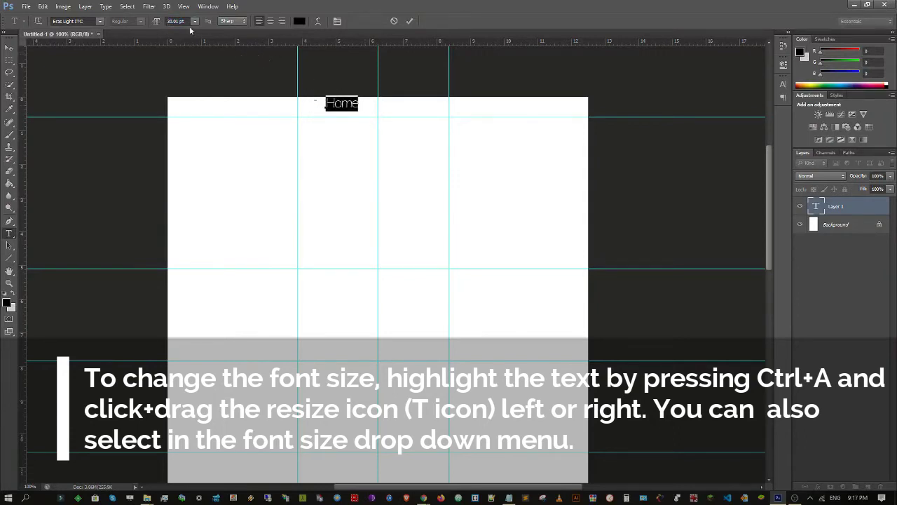
pyautogui.moveTo(156, 26); pyautogui.dragTo(150, 28)
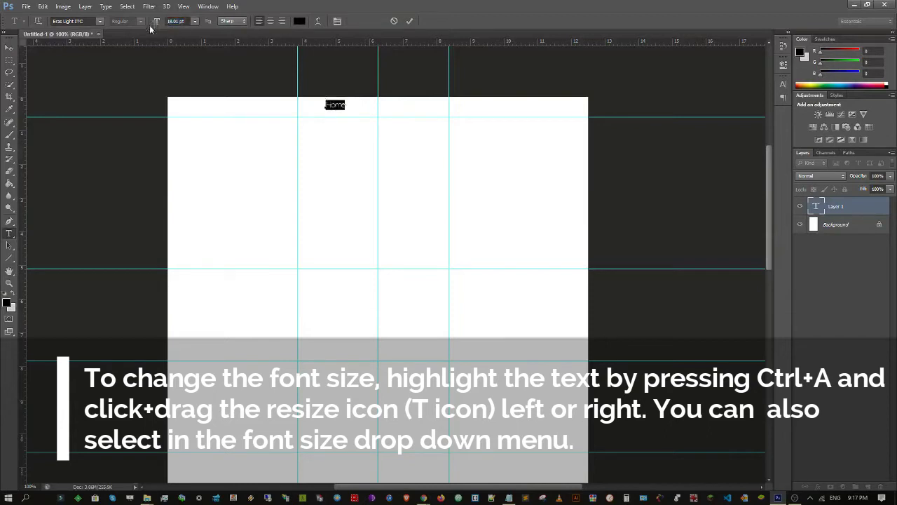
pyautogui.click(188, 22)
pyautogui.write('14')
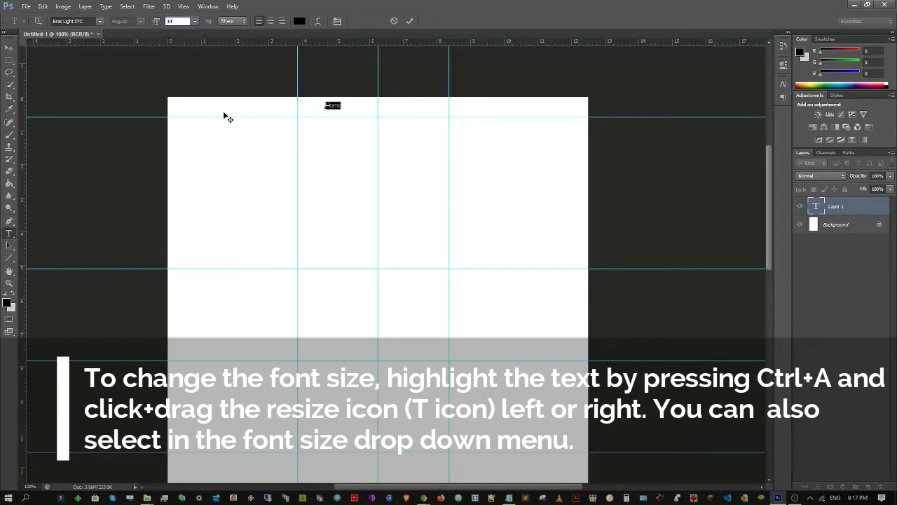
pyautogui.press('Return')
pyautogui.press('Right')
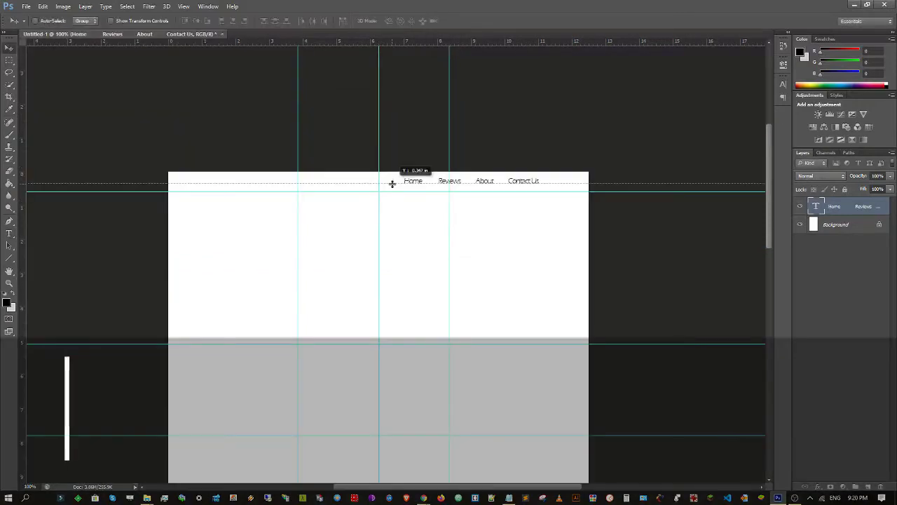
# Add a horizontal guide about 0.45 inches below the canvas's upper edge and move the navigation text about 0.74 inches right and 0.11 inches down.
pyautogui.moveTo(391, 182)
pyautogui.mouseDown()
pyautogui.moveTo(386, 190)
pyautogui.moveTo(394, 188)
pyautogui.mouseUp()
pyautogui.moveTo(481, 181); pyautogui.dragTo(507, 185)
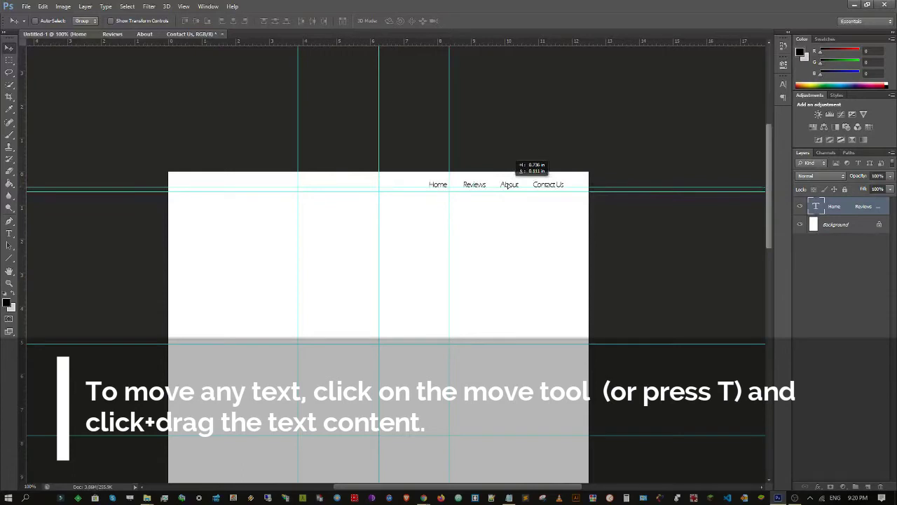
pyautogui.moveTo(507, 185); pyautogui.dragTo(507, 184)
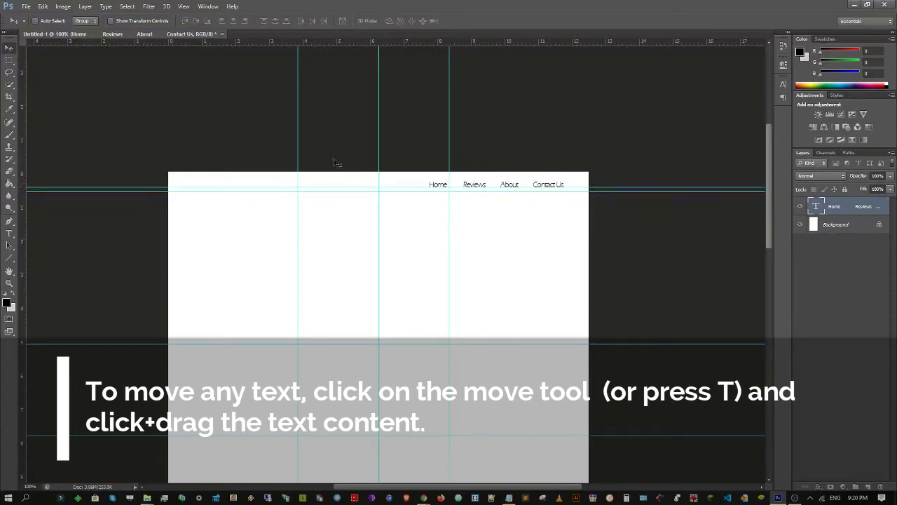
# Add the text "Logo" at the left end of the navigation strip with a font size of 21 pt.
pyautogui.click(11, 232)
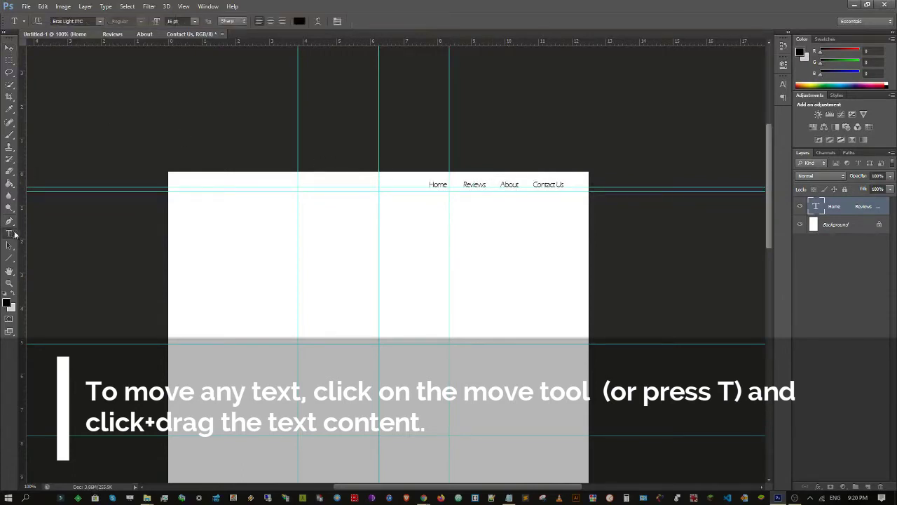
pyautogui.click(188, 186)
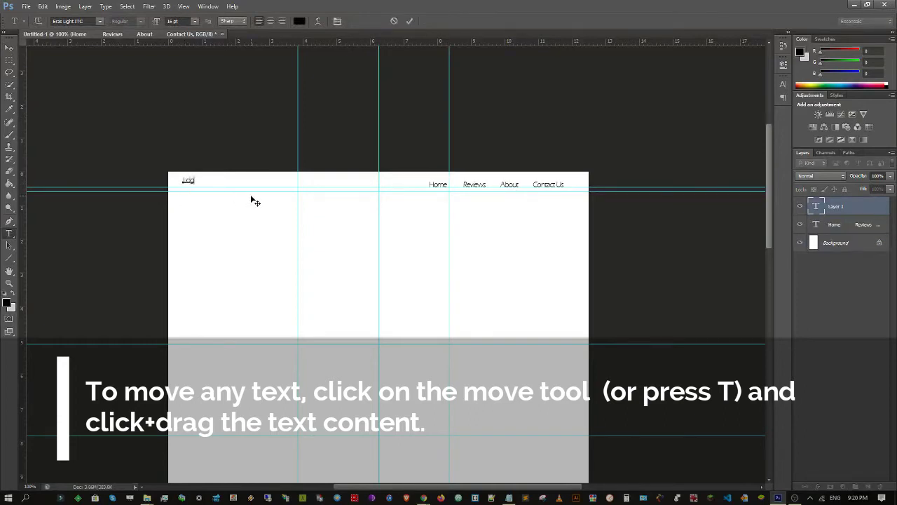
pyautogui.hotkey('ctrl', 'a')
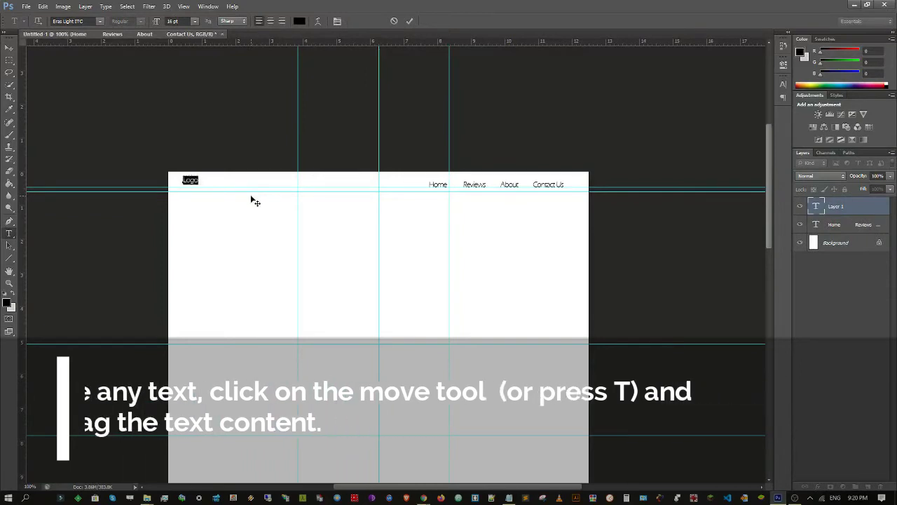
pyautogui.moveTo(155, 26); pyautogui.dragTo(202, 27)
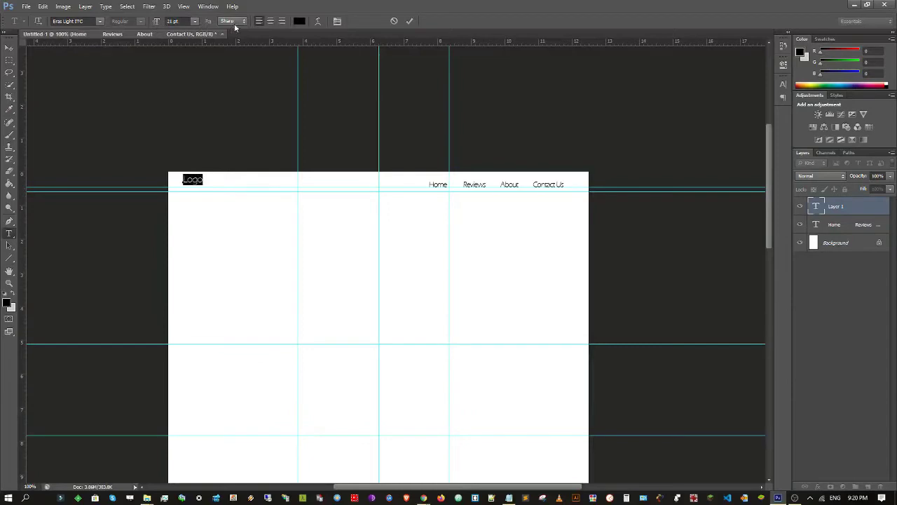
# Set the anti-aliasing of the Logo text to Strong.
pyautogui.click(235, 26)
pyautogui.click(234, 54)
pyautogui.click(237, 21)
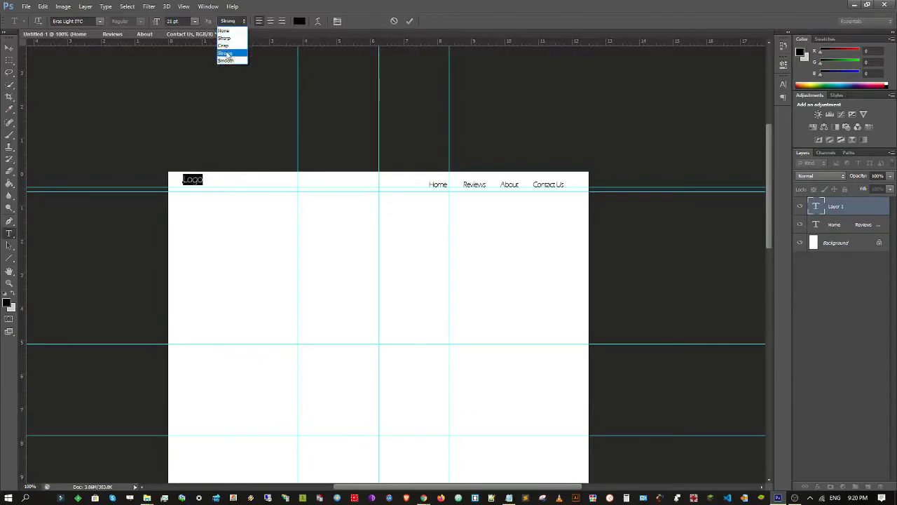
pyautogui.click(228, 56)
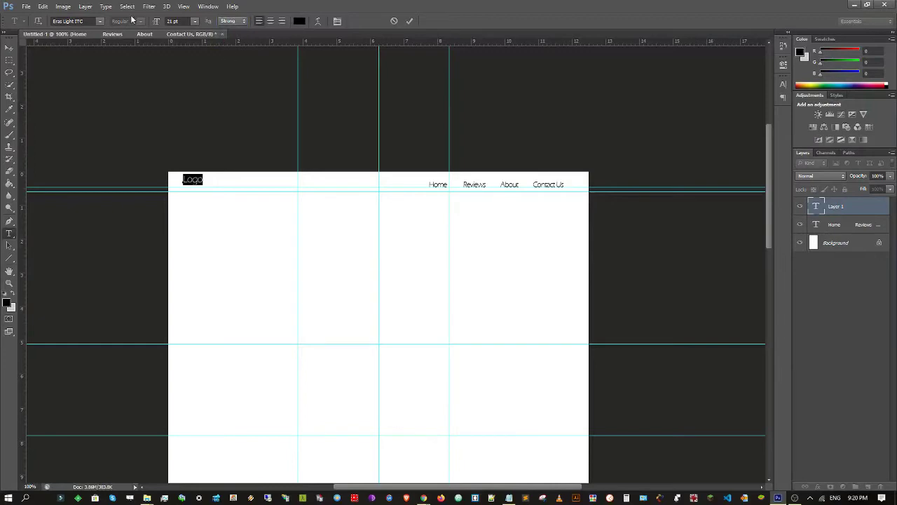
# Set the Logo text's font to Eras Bold ITC and move it slightly down to line up with the navigation text.
pyautogui.click(100, 22)
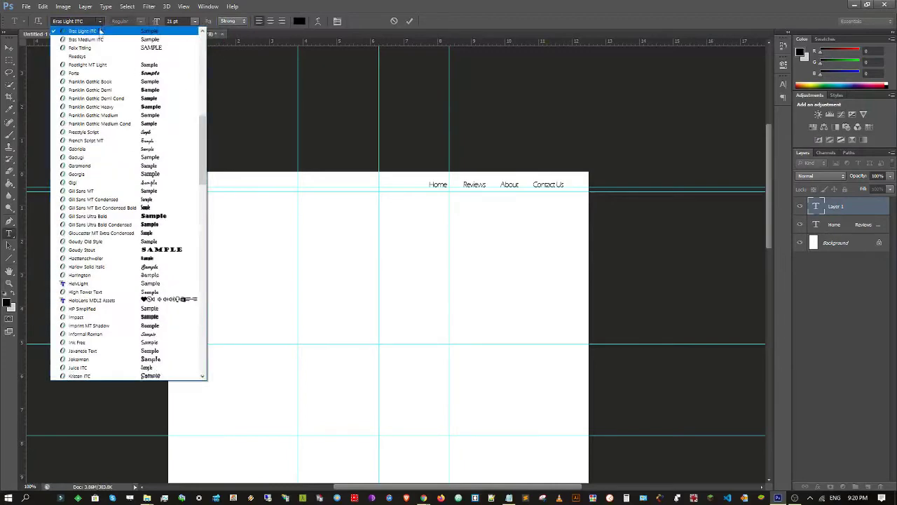
pyautogui.scroll(1, 105, 56)
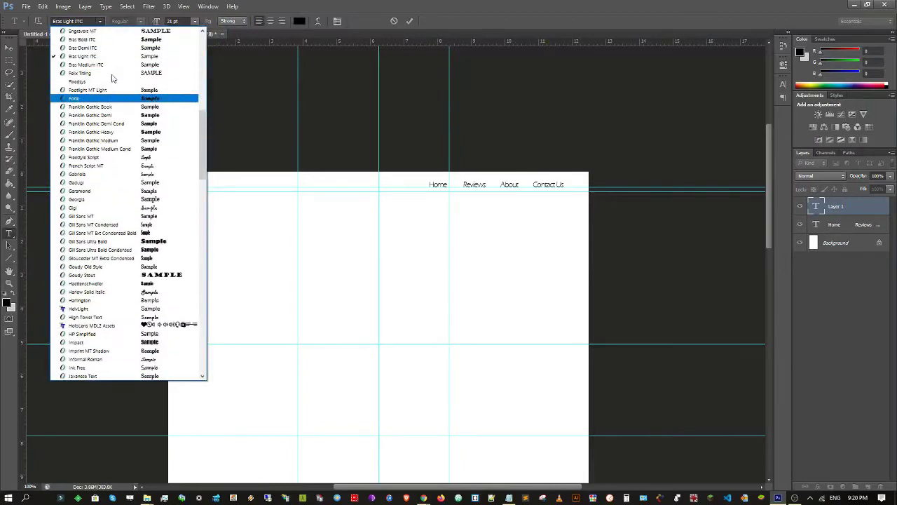
pyautogui.click(114, 40)
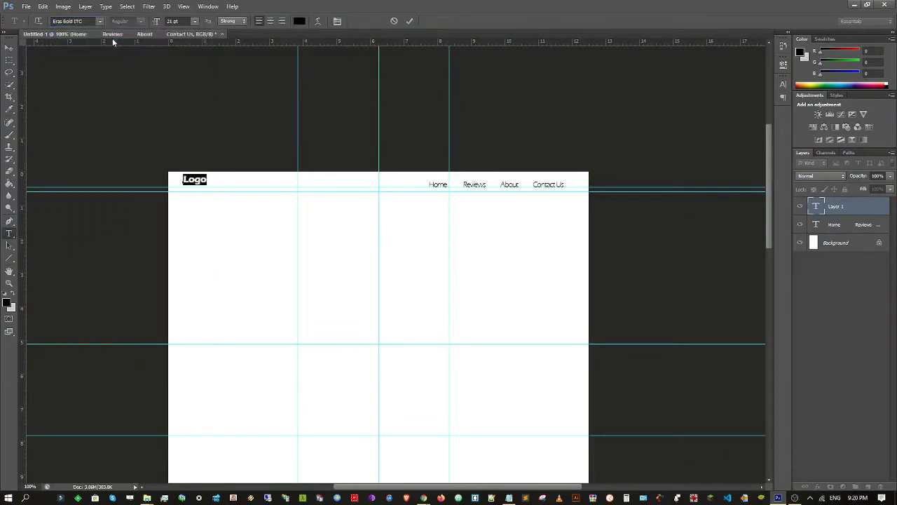
pyautogui.click(9, 47)
pyautogui.moveTo(206, 185); pyautogui.dragTo(201, 185)
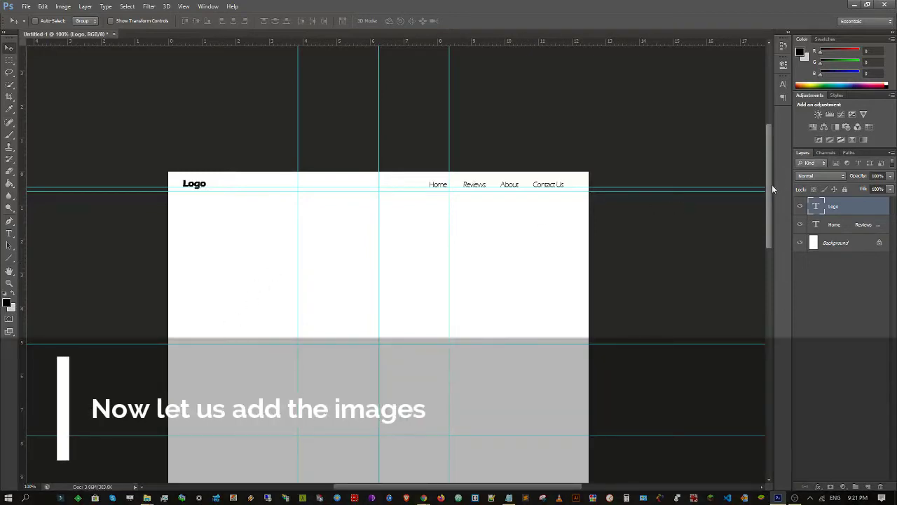
# Switch to the File Explorer window with the website design tutorials and open the website photos folder.
pyautogui.moveTo(773, 191); pyautogui.dragTo(775, 212)
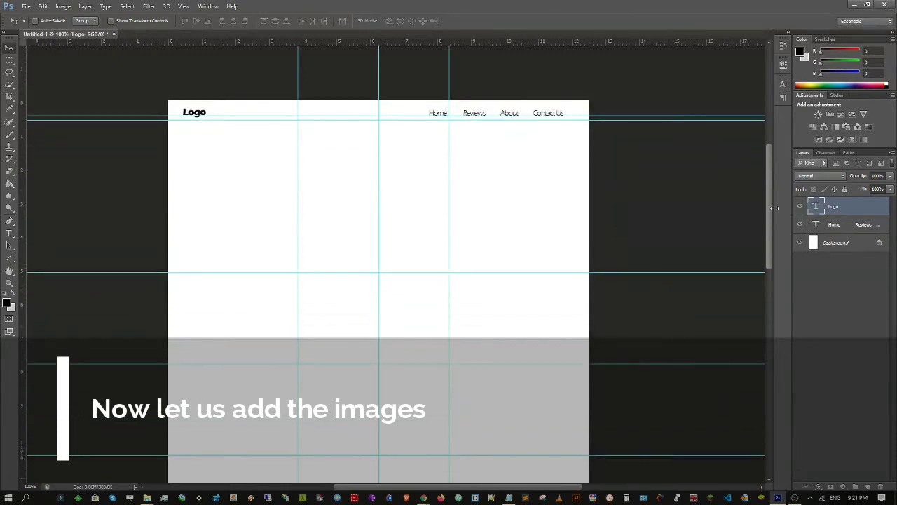
pyautogui.moveTo(148, 499)
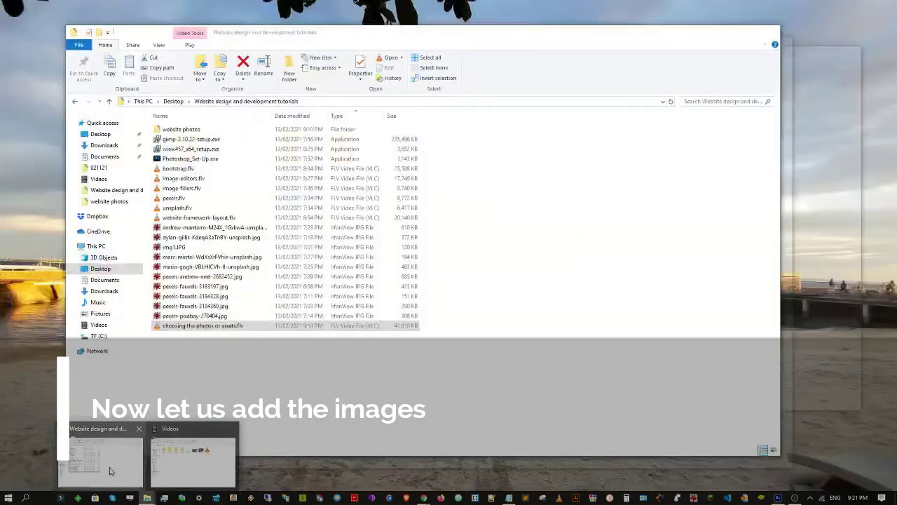
pyautogui.click(100, 459)
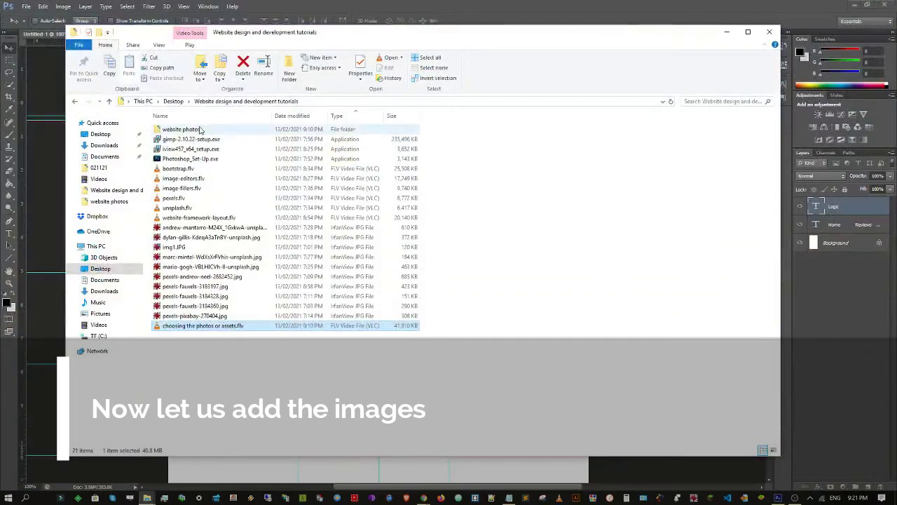
pyautogui.doubleClick(181, 129)
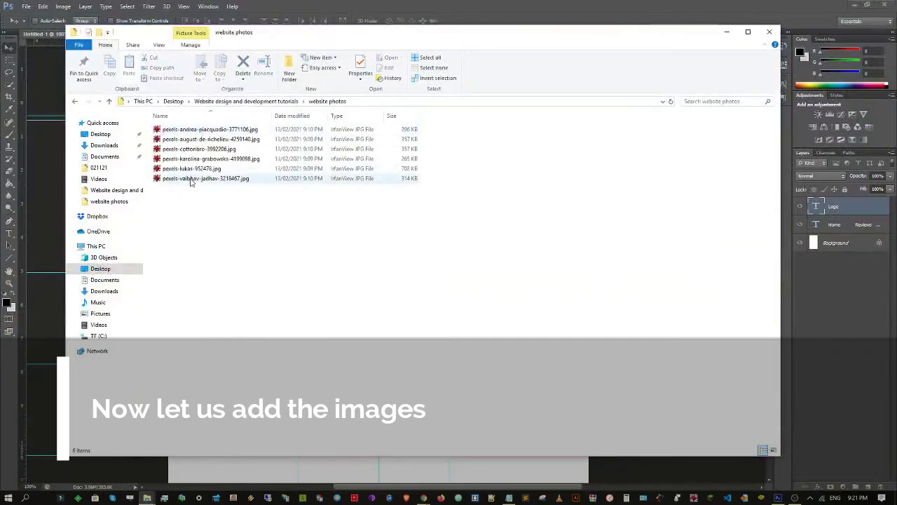
# Show the files in the website photos folder as extra large icons.
pyautogui.click(159, 45)
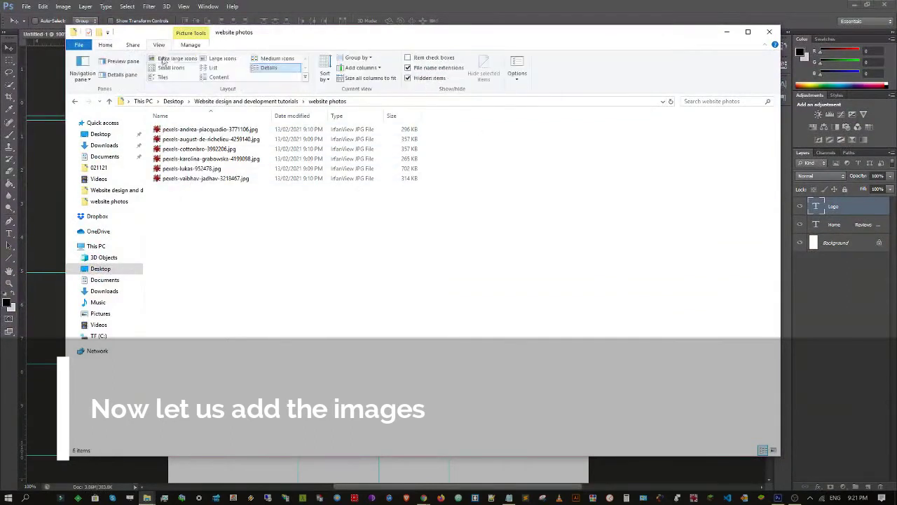
pyautogui.click(220, 60)
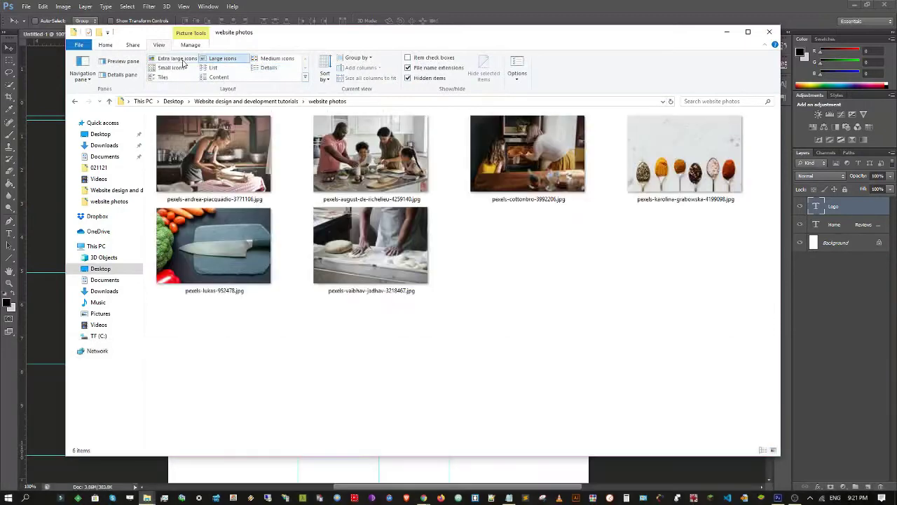
pyautogui.click(183, 62)
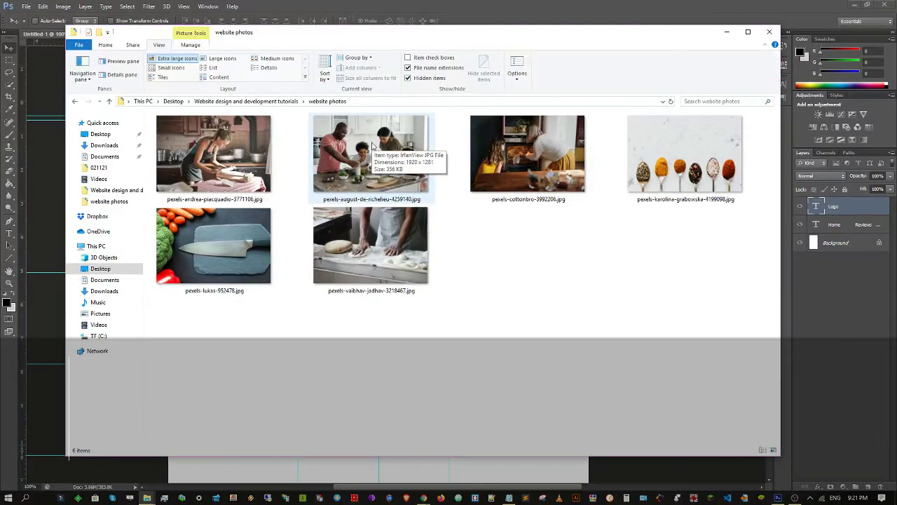
# Open the photo of the family cooking in IrfanView 64-bit and select a full-width 1920 × 1041 pixel crop area excluding the upper strip.
pyautogui.rightClick(371, 145)
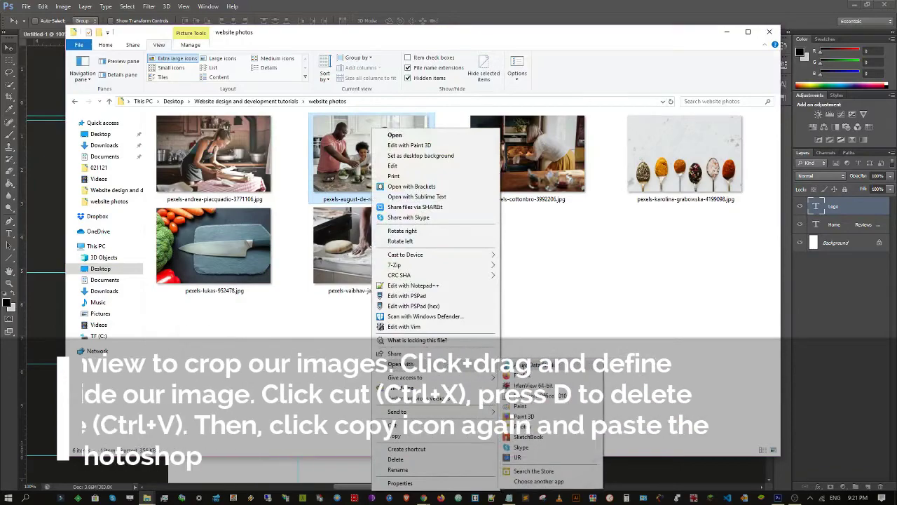
pyautogui.click(521, 386)
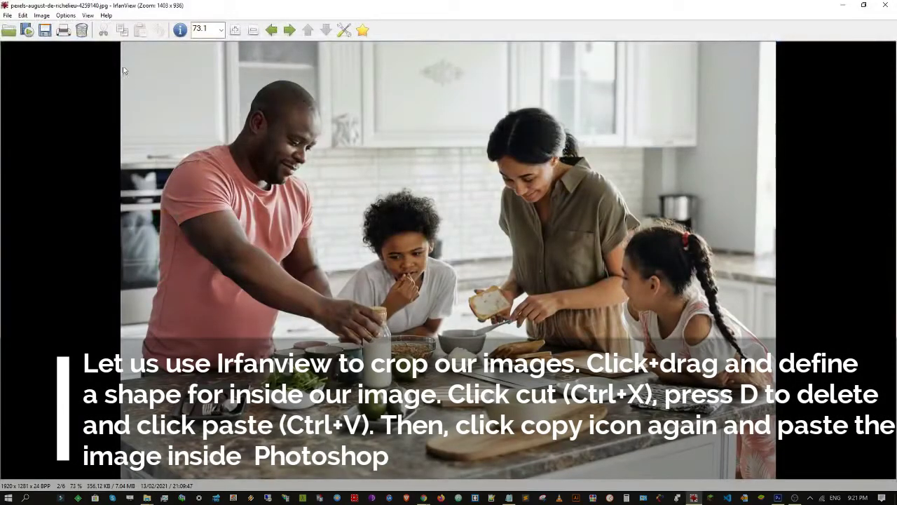
pyautogui.moveTo(122, 47); pyautogui.dragTo(797, 416)
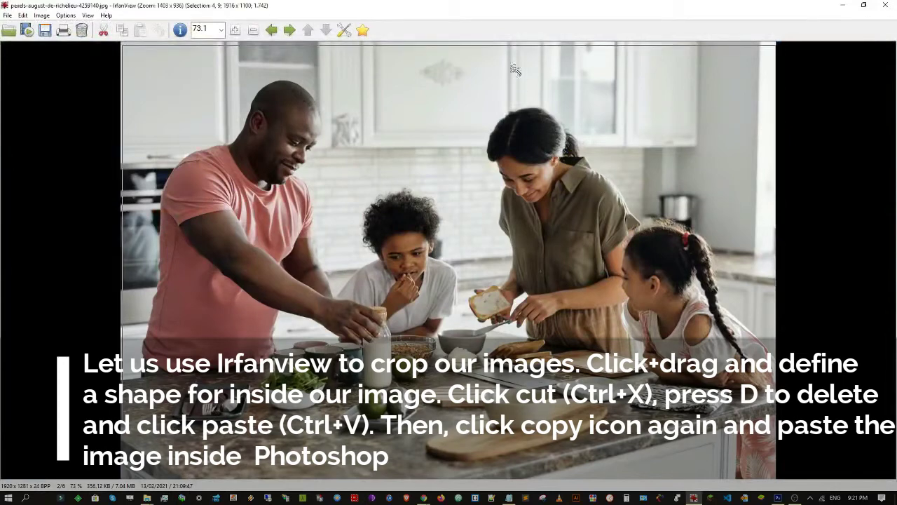
pyautogui.moveTo(515, 47); pyautogui.dragTo(513, 66)
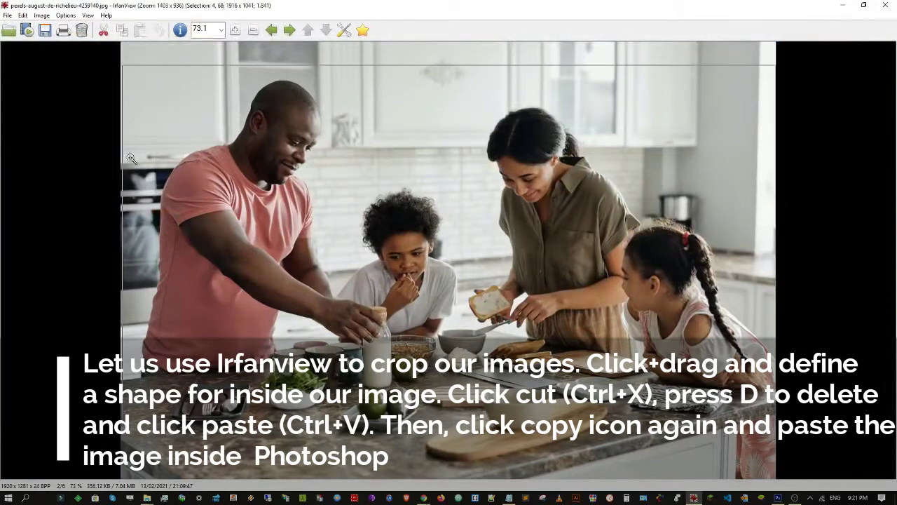
pyautogui.moveTo(122, 164); pyautogui.dragTo(109, 168)
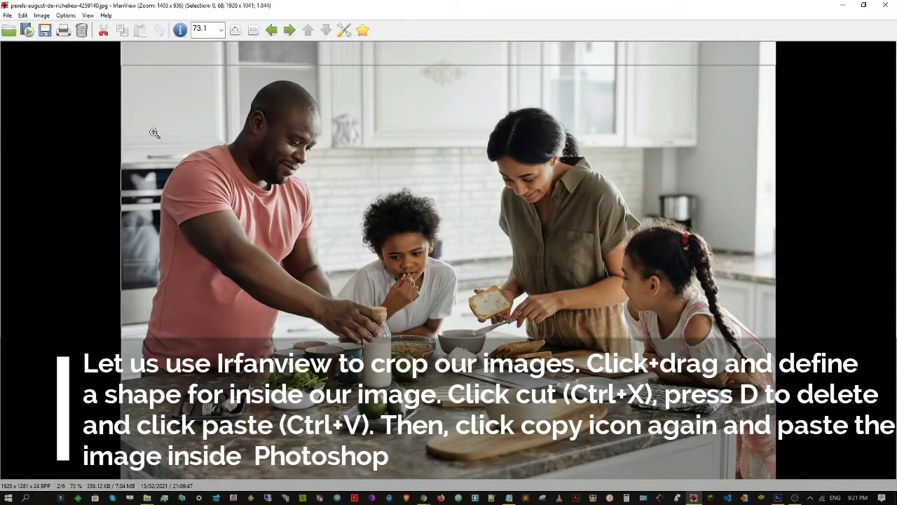
# Crop the family photo by cutting the selected area, clearing the open image and pasting the cut area back.
pyautogui.click(103, 29)
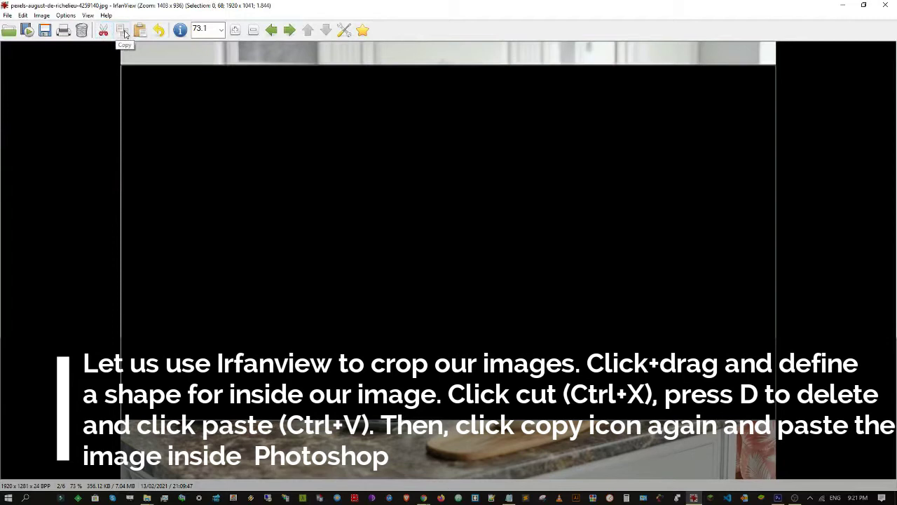
pyautogui.press('d')
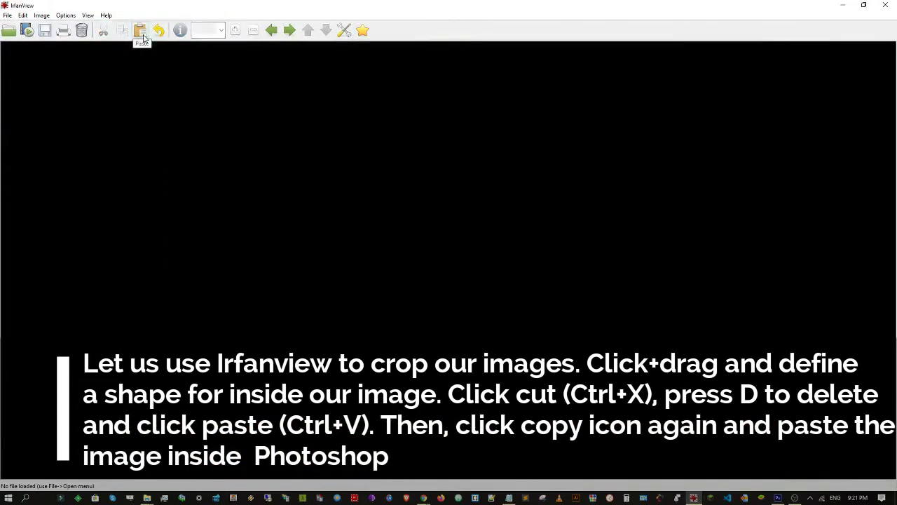
pyautogui.click(140, 31)
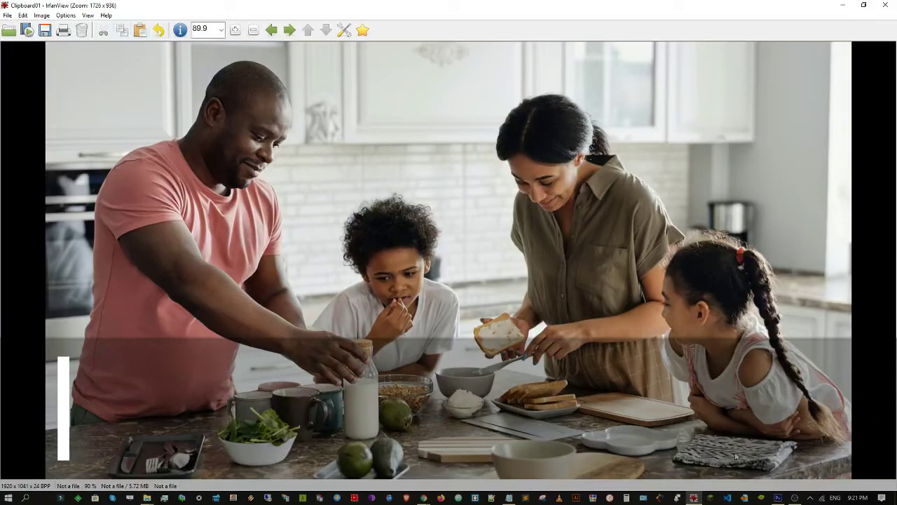
# Switch to Photoshop and paste the cropped family photo into the page layout.
pyautogui.click(777, 498)
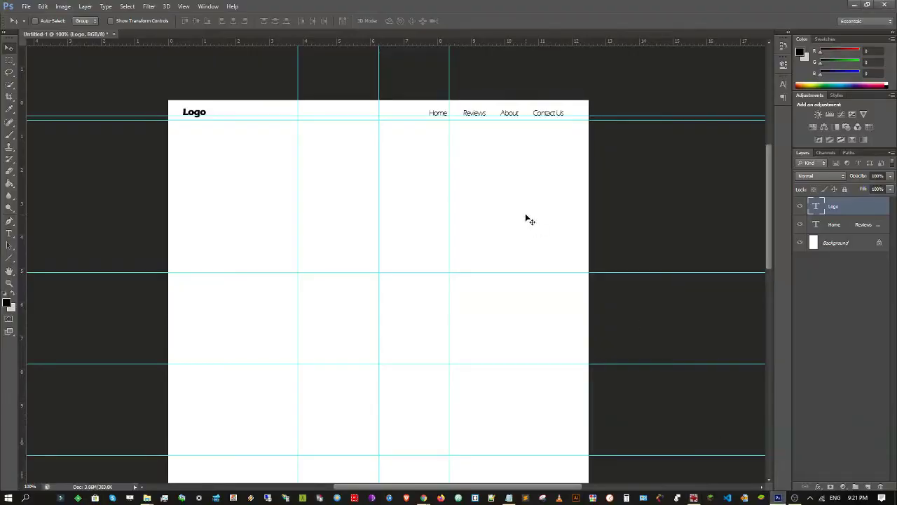
pyautogui.hotkey('ctrl', 'v')
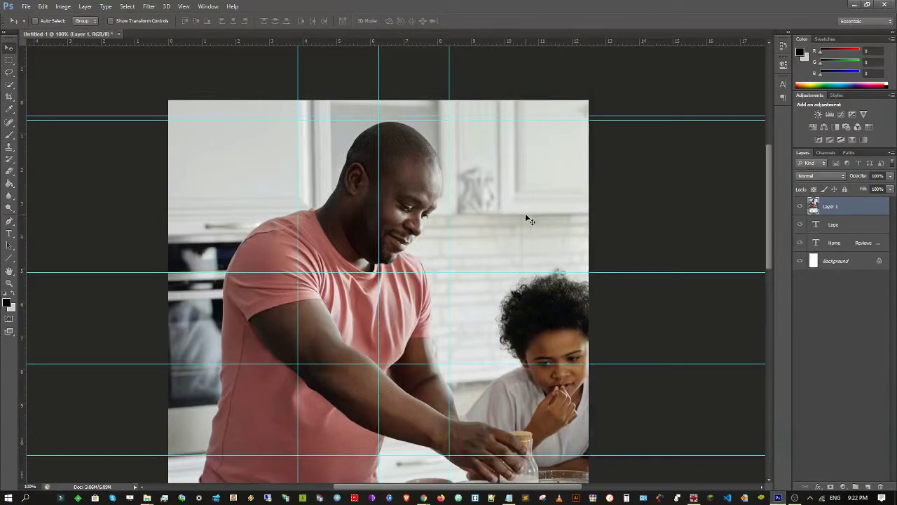
pyautogui.click(64, 7)
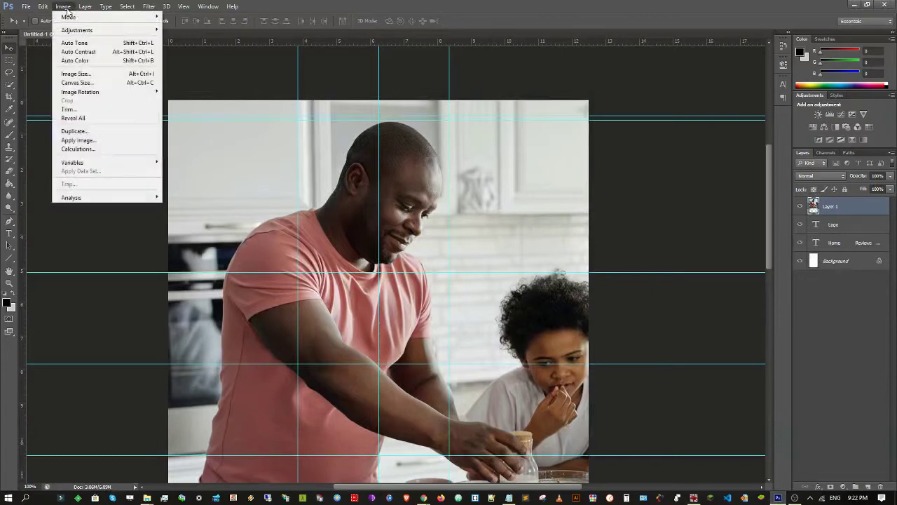
pyautogui.click(70, 74)
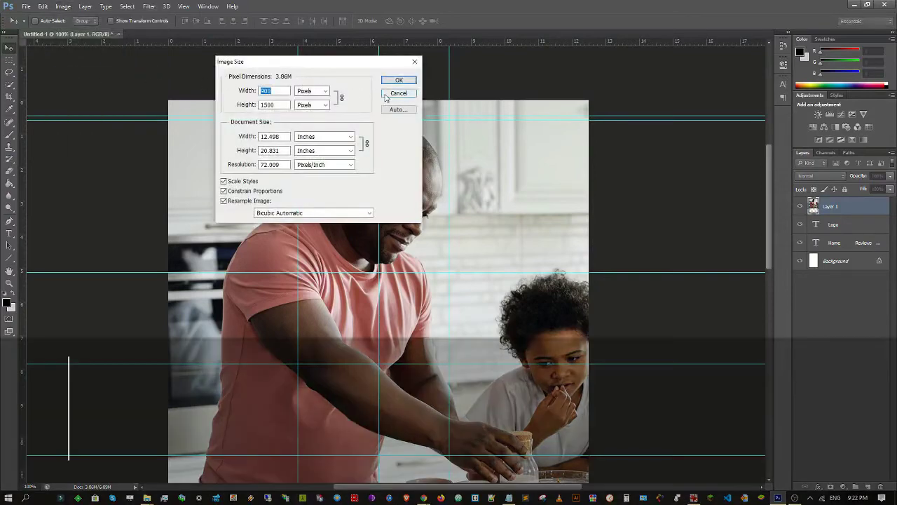
pyautogui.click(394, 93)
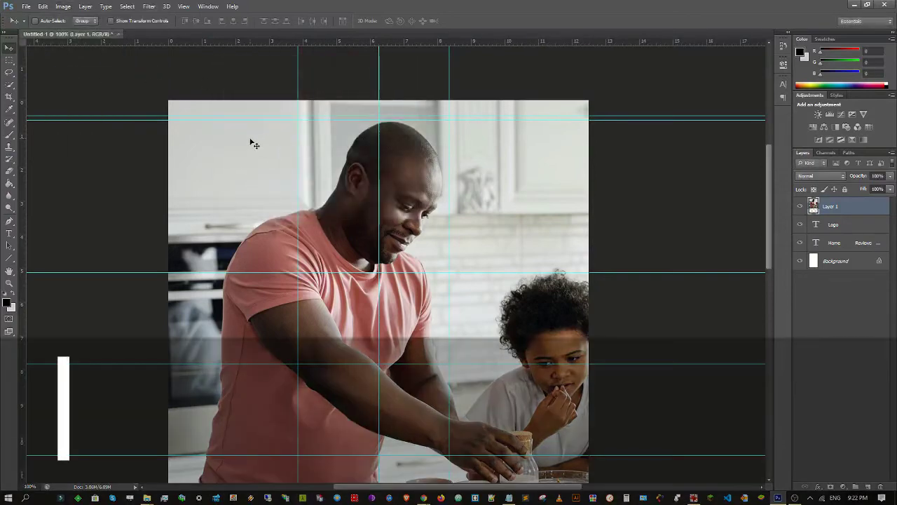
# Transform the pasted photo to 46.88% width and 38.71% height so it spans the page directly below the navigation strip, and apply it.
pyautogui.hotkey('ctrl', 't')
pyautogui.moveTo(168, 101); pyautogui.dragTo(234, 162)
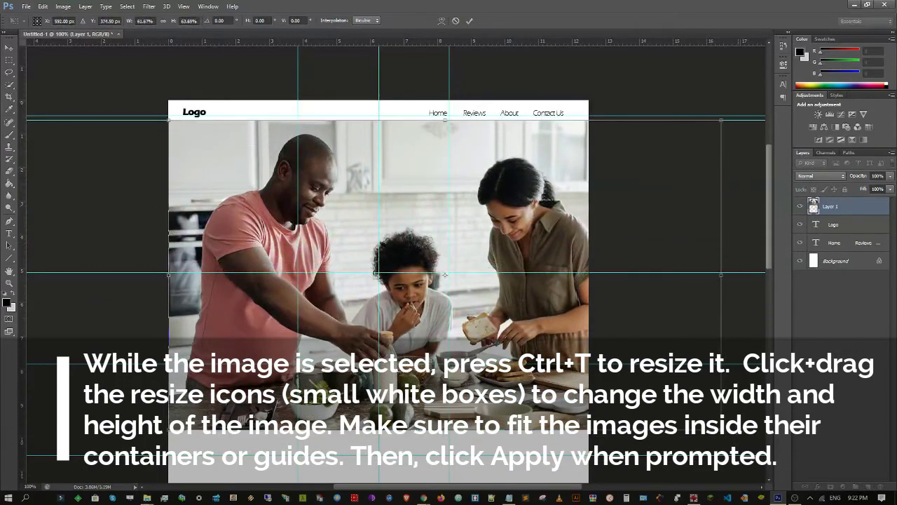
pyautogui.moveTo(721, 427); pyautogui.dragTo(589, 308)
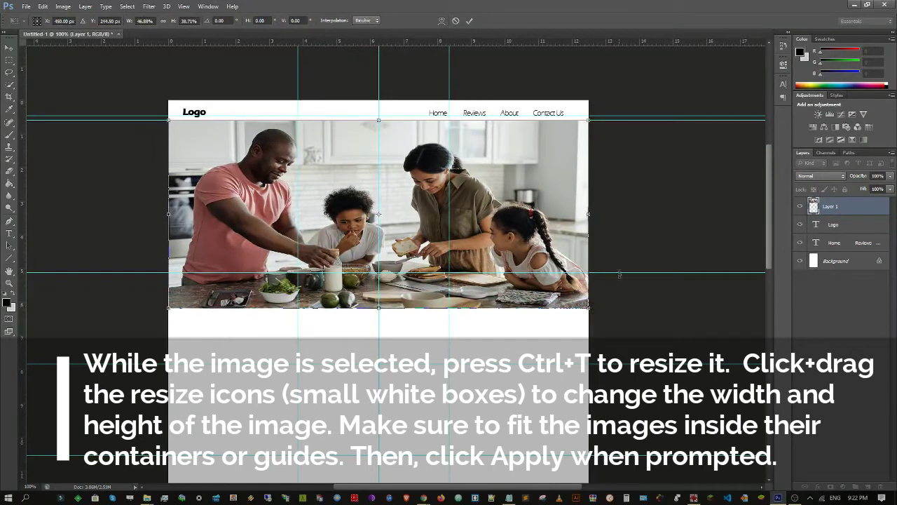
pyautogui.click(6, 53)
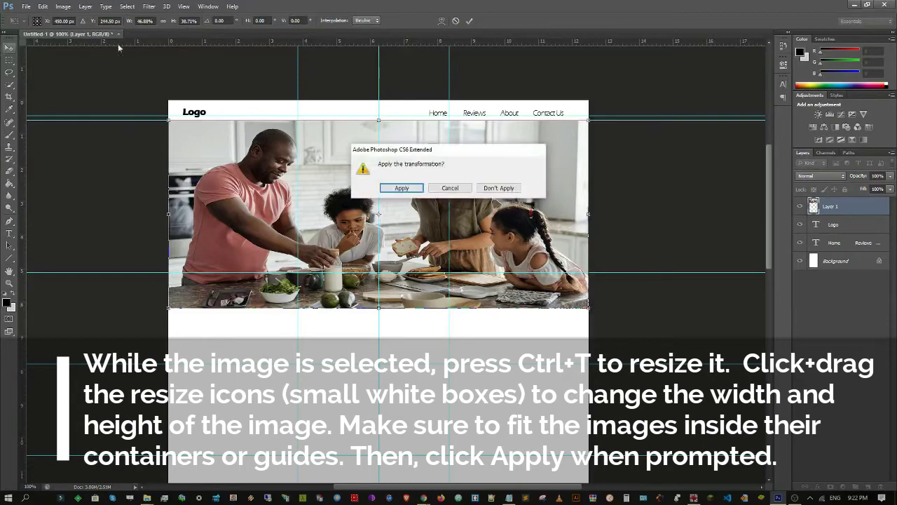
pyautogui.click(402, 189)
# Move the horizontal guide crossing the photo down to its lower edge and the next guide below it down to about 9.4 inches.
pyautogui.moveTo(620, 272); pyautogui.dragTo(622, 308)
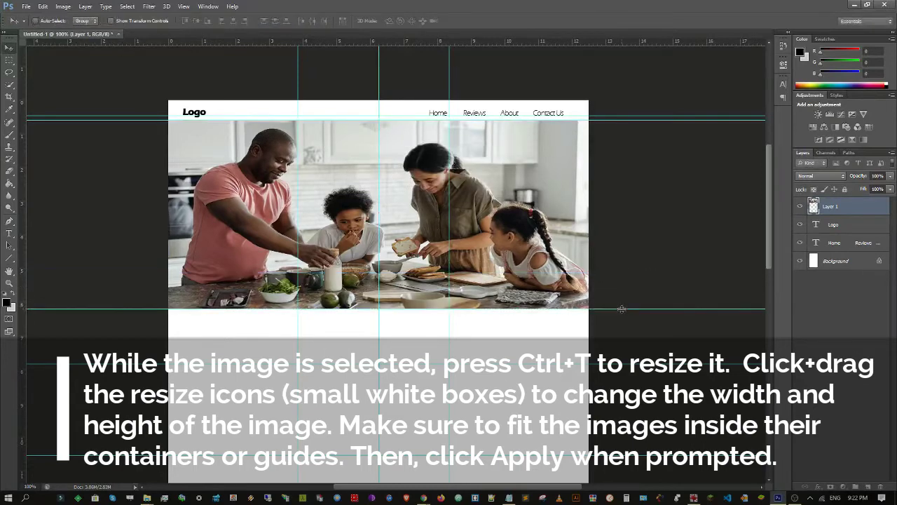
pyautogui.scroll(-2, 648, 261)
pyautogui.scroll(-2, 648, 261)
pyautogui.scroll(4, 649, 261)
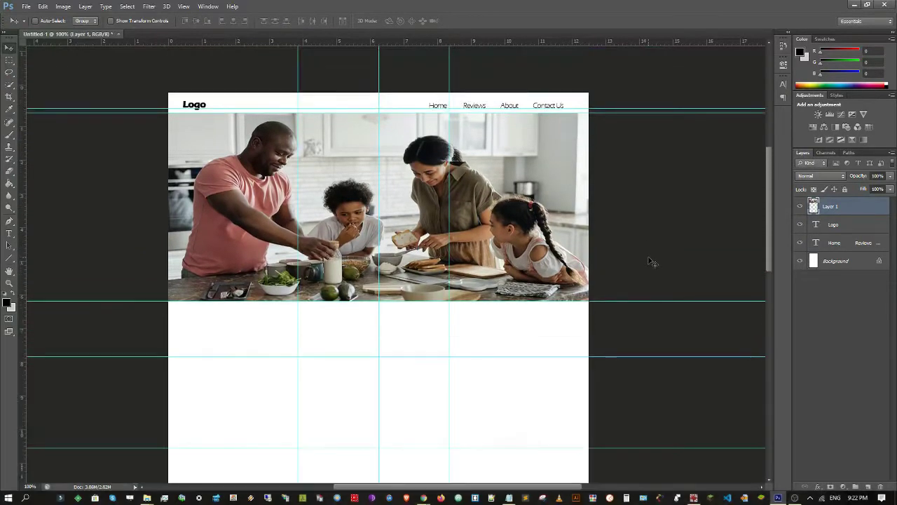
pyautogui.scroll(-2, 656, 254)
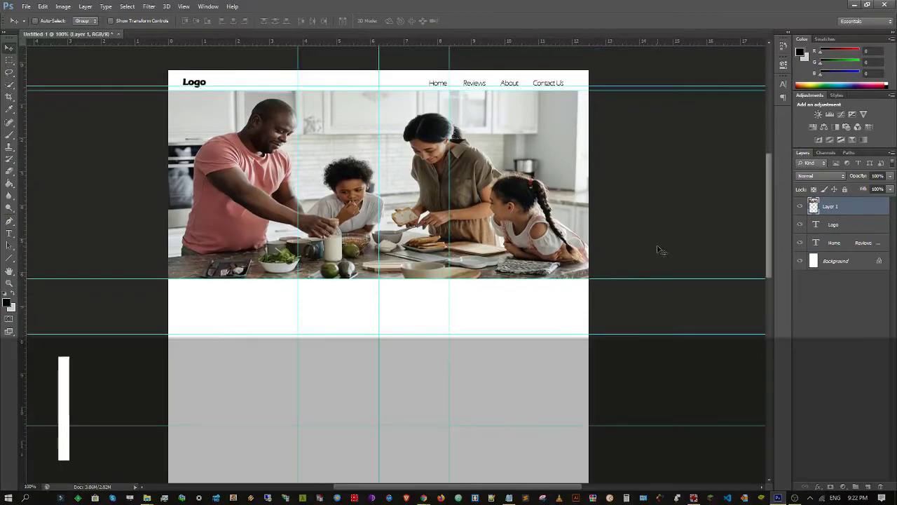
pyautogui.scroll(-4, 658, 251)
pyautogui.moveTo(427, 266); pyautogui.dragTo(441, 320)
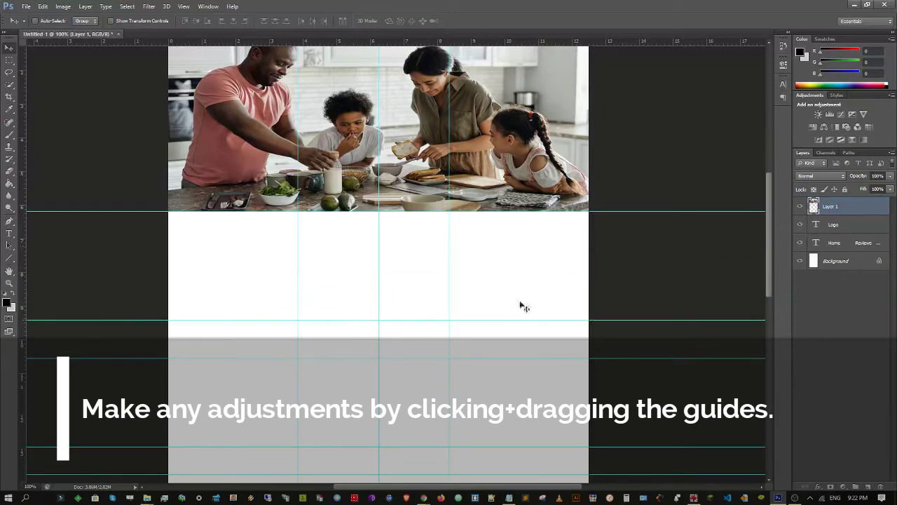
# Create a new layer group and rename it nav.
pyautogui.scroll(1, 511, 310)
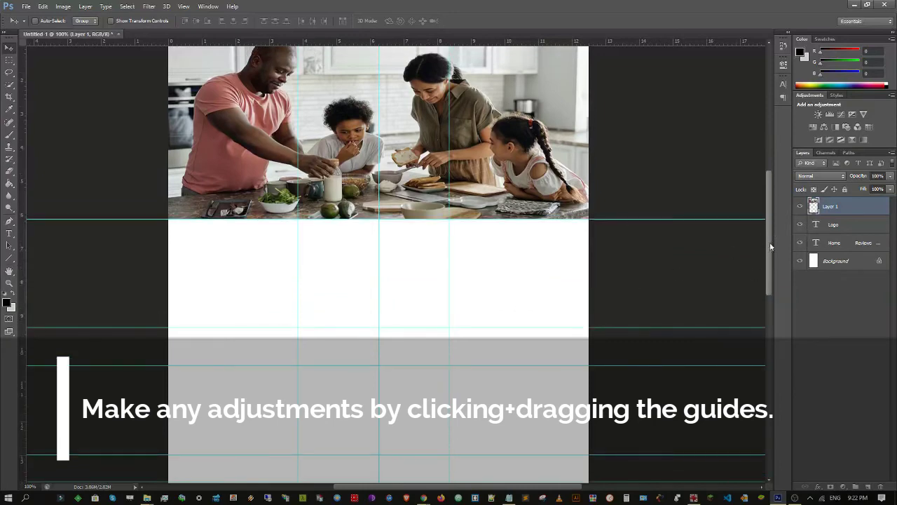
pyautogui.scroll(5, 770, 188)
pyautogui.scroll(-4, 774, 208)
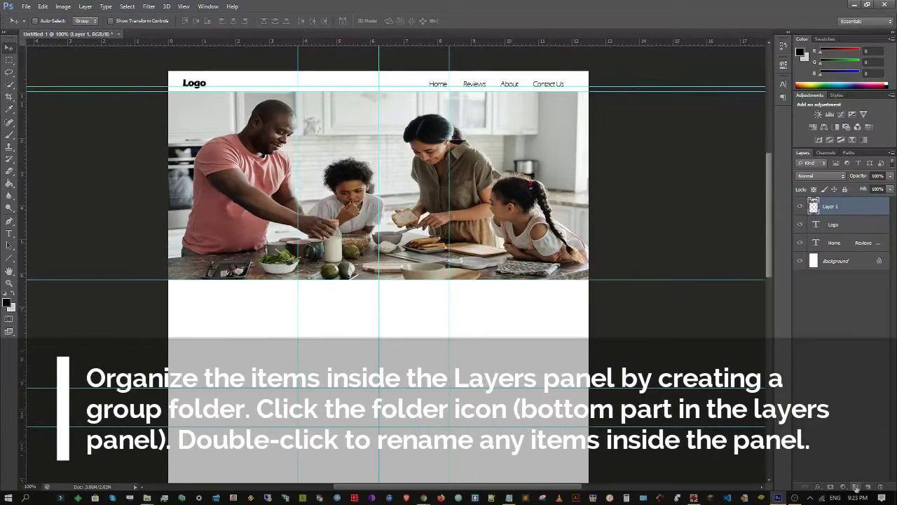
pyautogui.click(856, 486)
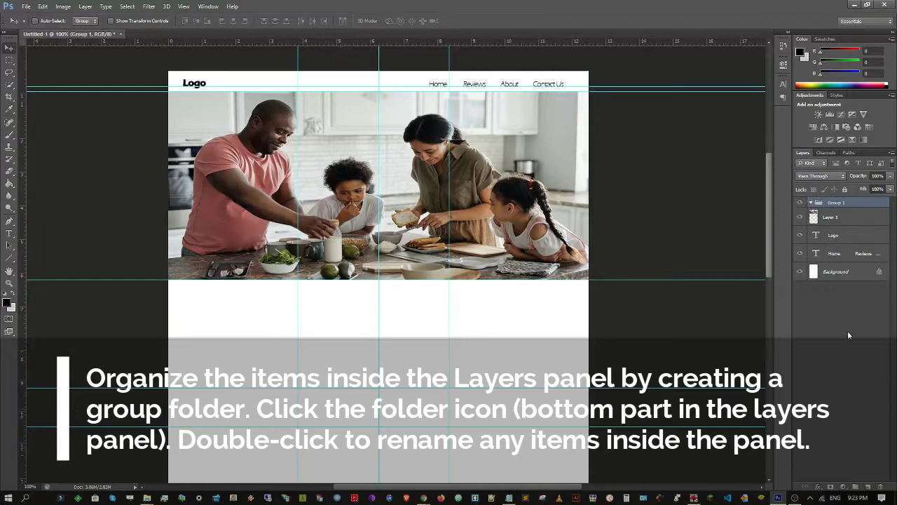
pyautogui.rightClick(835, 204)
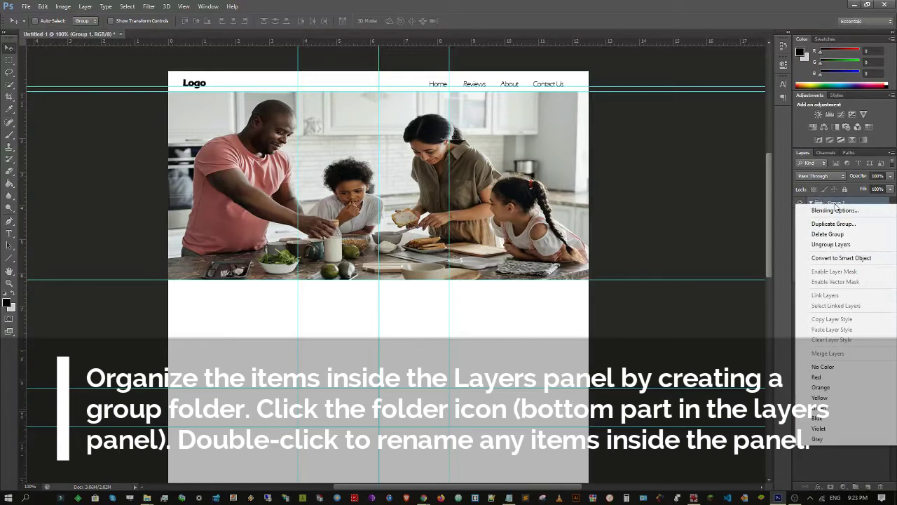
pyautogui.press('Escape')
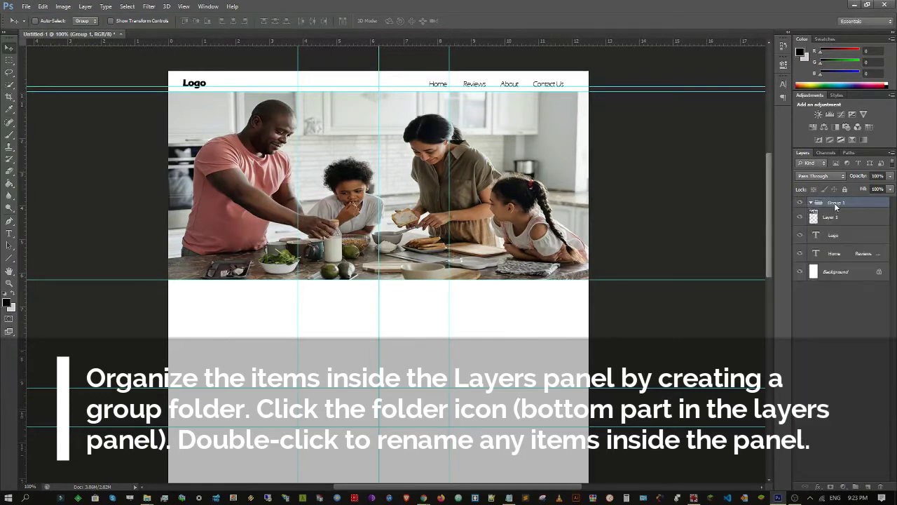
pyautogui.doubleClick(835, 203)
pyautogui.write('nav')
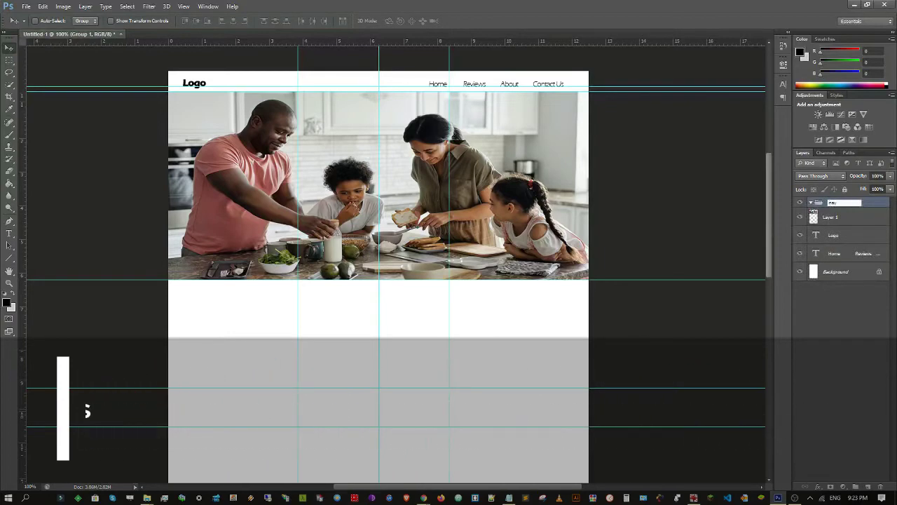
pyautogui.press('Return')
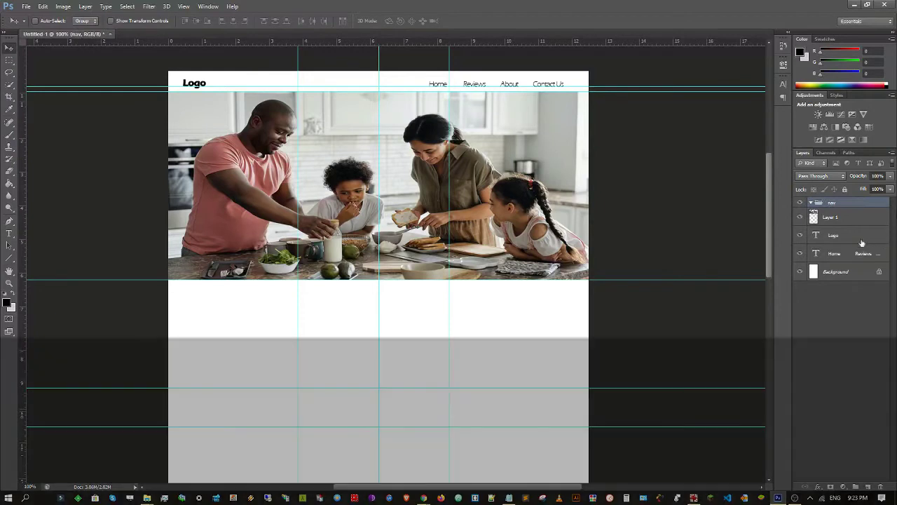
# Move the Logo and navigation text layers into the nav group and collapse the group.
pyautogui.click(860, 240)
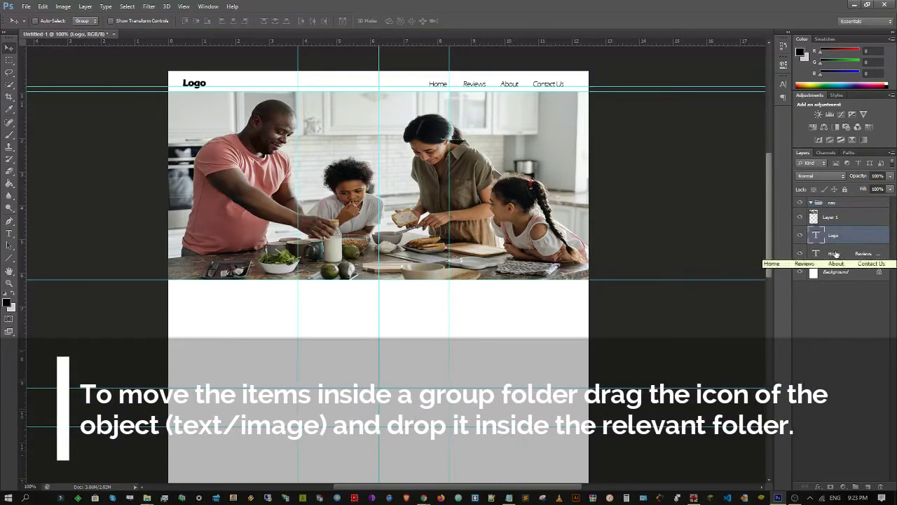
pyautogui.keyDown('shift'); pyautogui.click(835, 254); pyautogui.keyUp('shift')
pyautogui.moveTo(838, 235); pyautogui.dragTo(840, 208)
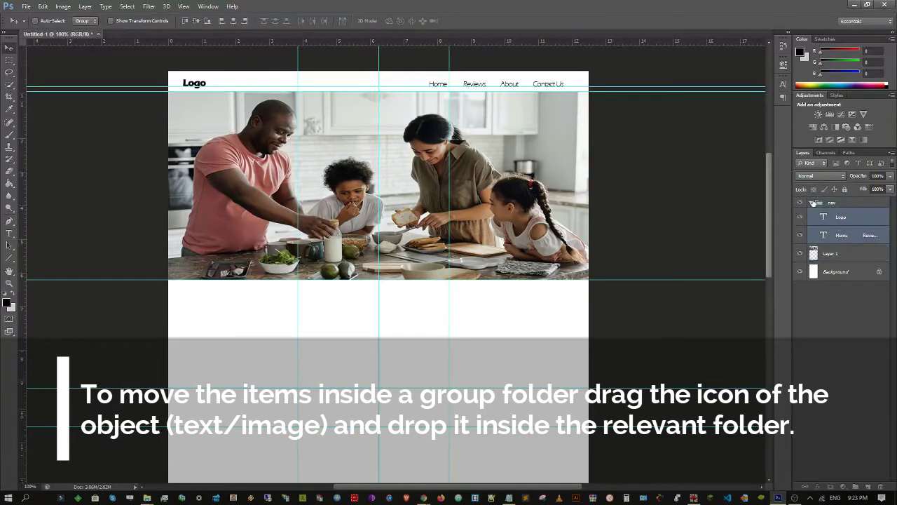
pyautogui.click(812, 202)
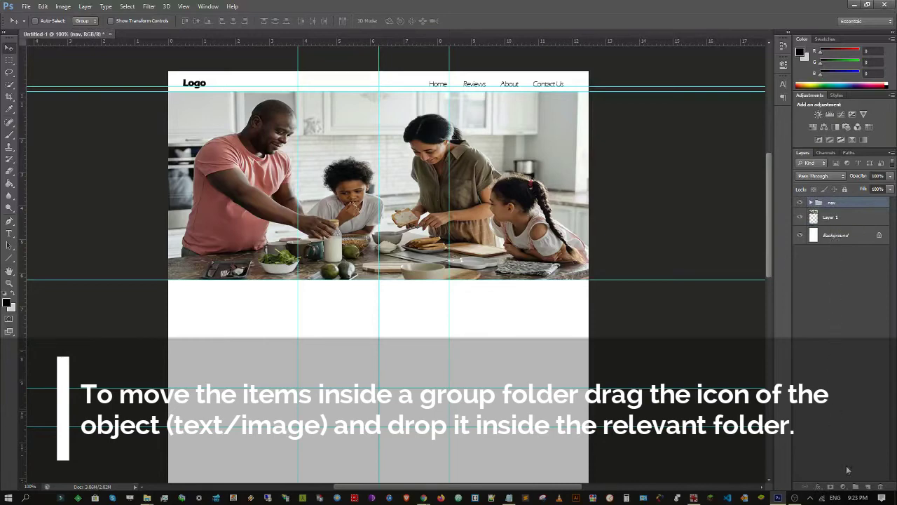
# Create another layer group above nav and rename it carousel.
pyautogui.click(855, 487)
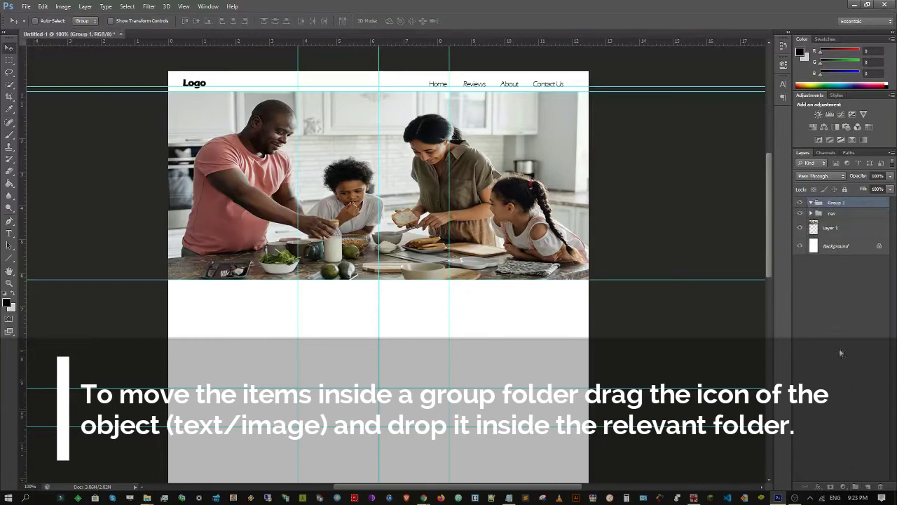
pyautogui.doubleClick(836, 203)
pyautogui.write('he')
pyautogui.write('rous')
pyautogui.write('el')
pyautogui.press('Return')
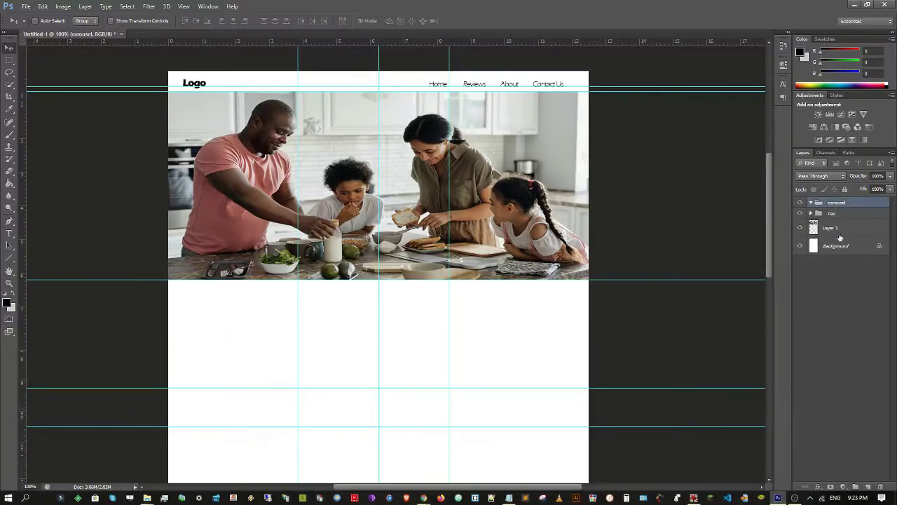
# Move Layer 1 into the carousel group, collapse the group and place it below the nav group.
pyautogui.click(841, 231)
pyautogui.moveTo(841, 230); pyautogui.dragTo(834, 203)
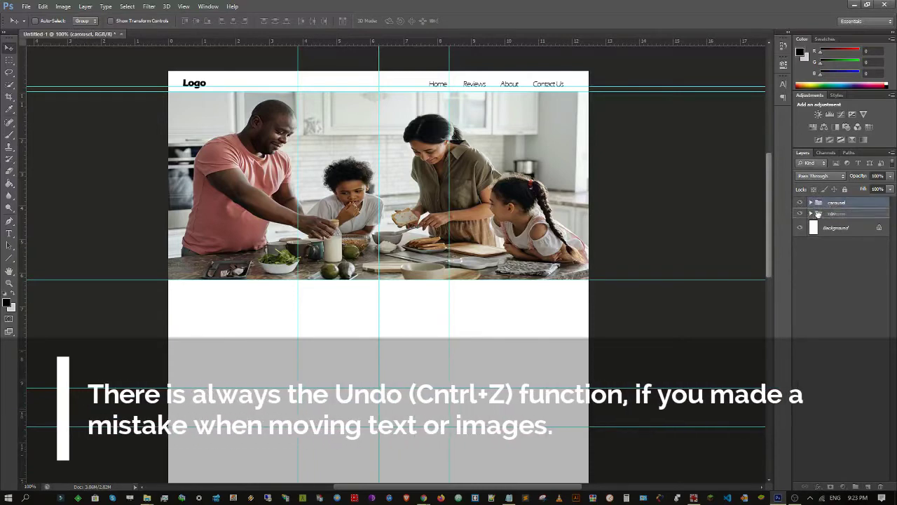
pyautogui.moveTo(819, 204); pyautogui.dragTo(851, 224)
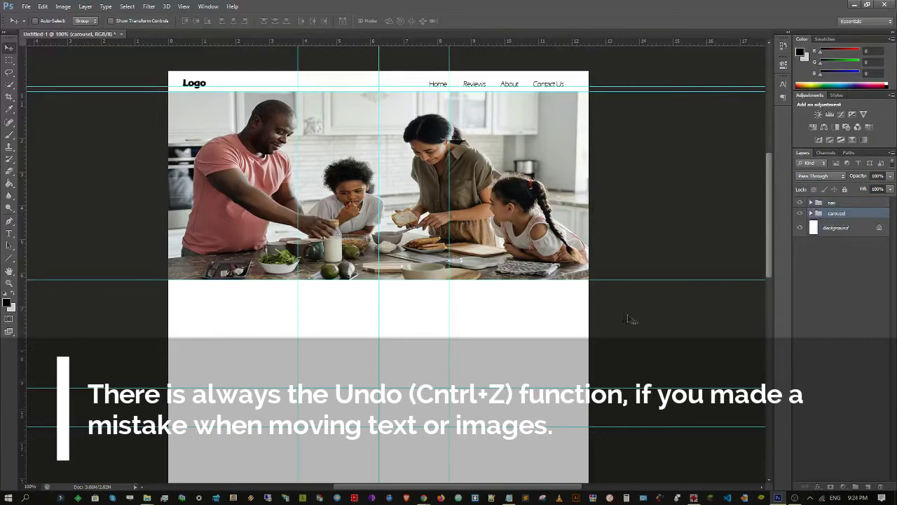
# Open the photo of the woman rolling dough from the website photos folder in IrfanView and cut out an area of about 1521 × 895 pixels around her.
pyautogui.scroll(-3, 536, 366)
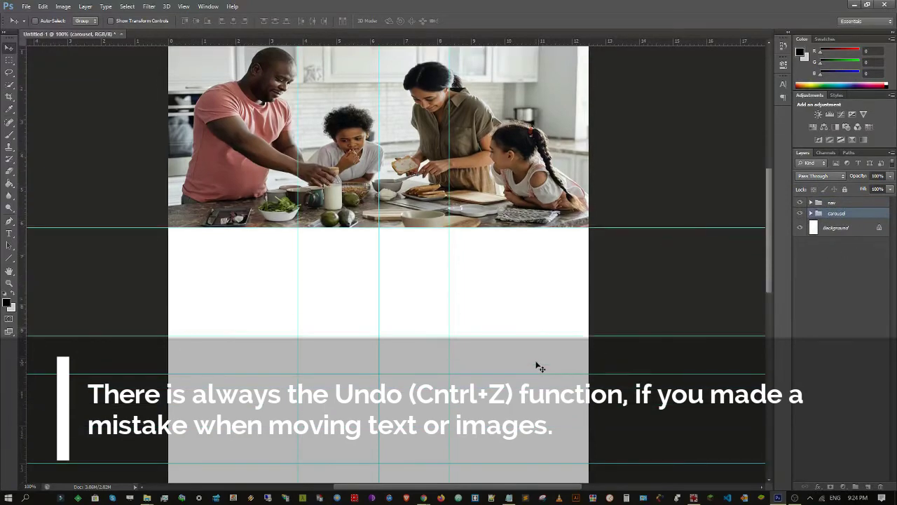
pyautogui.scroll(2, 537, 365)
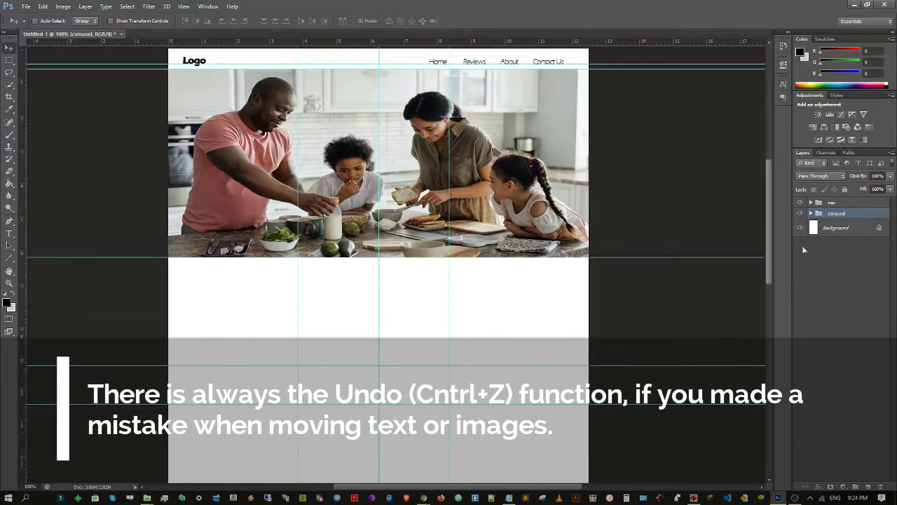
pyautogui.moveTo(771, 248)
pyautogui.mouseDown()
pyautogui.moveTo(771, 230)
pyautogui.moveTo(772, 251)
pyautogui.mouseUp()
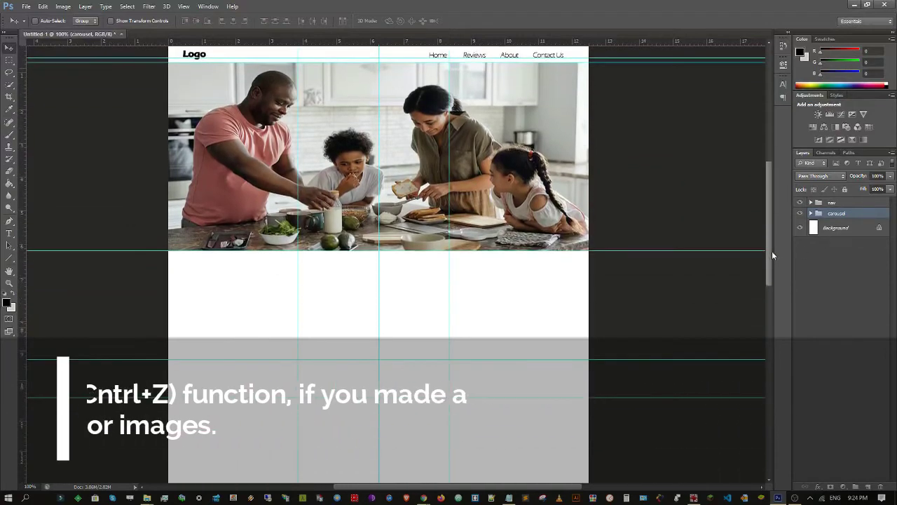
pyautogui.moveTo(149, 497)
pyautogui.click(134, 463)
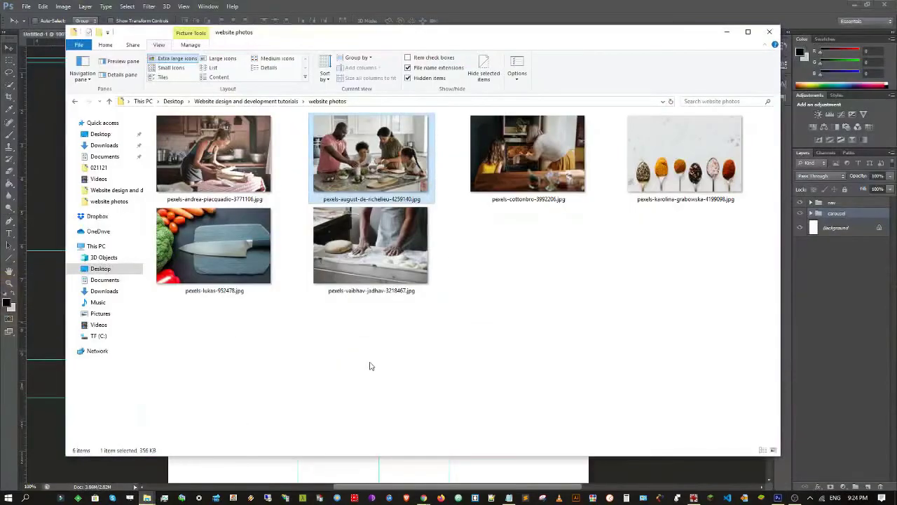
pyautogui.doubleClick(260, 166)
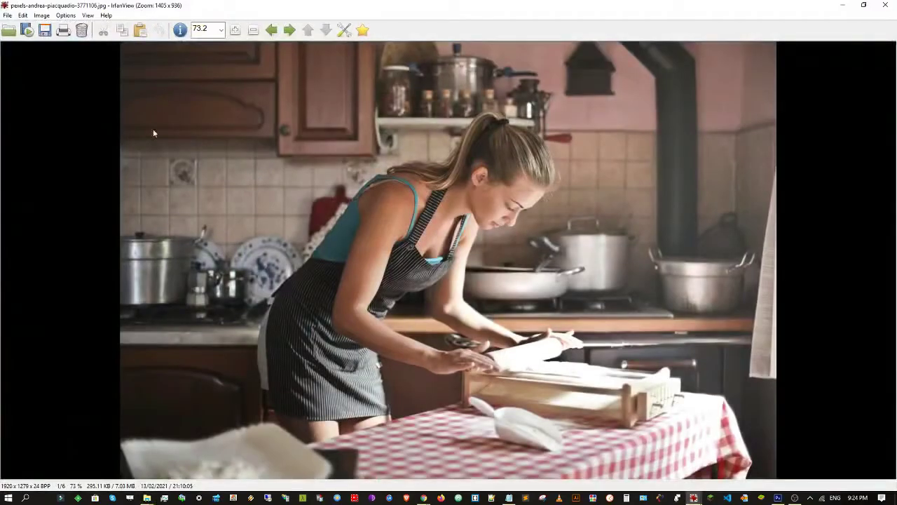
pyautogui.moveTo(257, 103); pyautogui.dragTo(780, 409)
pyautogui.hotkey('ctrl', 'x')
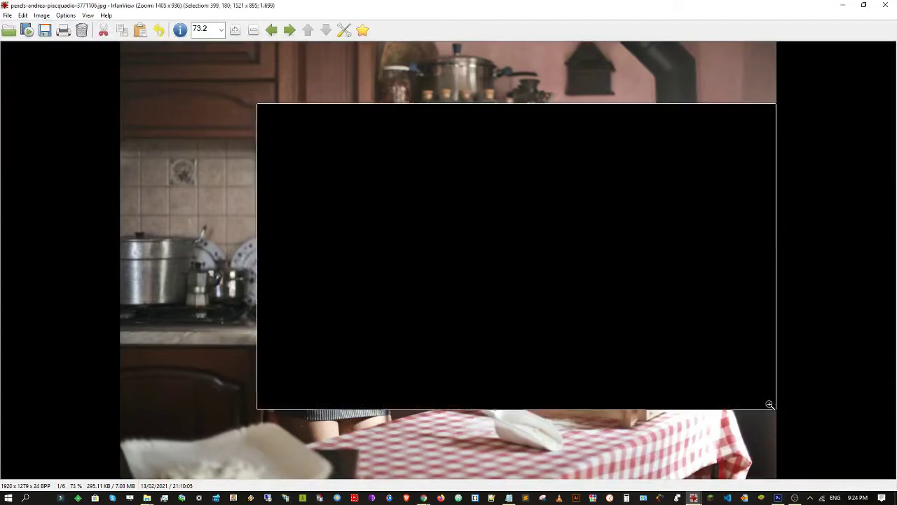
pyautogui.hotkey('ctrl', 'v')
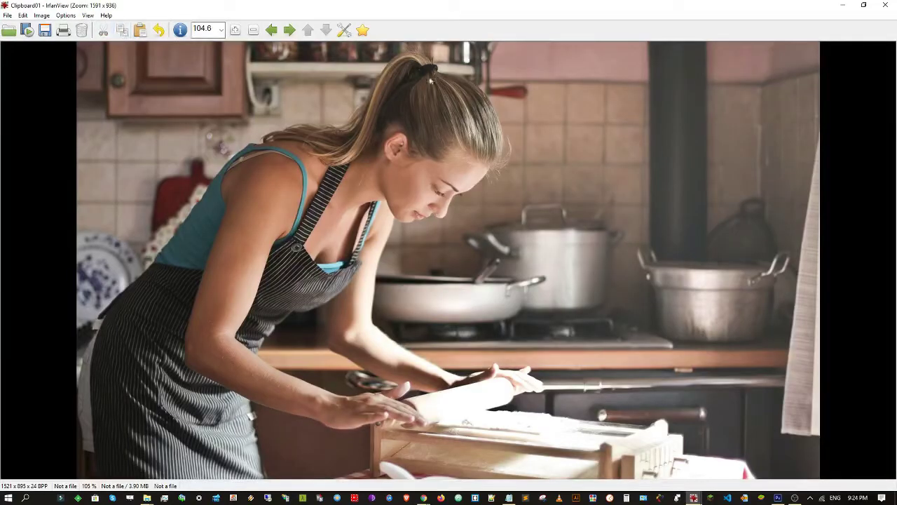
# Paste the cut-out into the Photoshop layout and scale it to about 18.2% × 25.9%, filling the first column directly below the carousel photo.
pyautogui.click(777, 497)
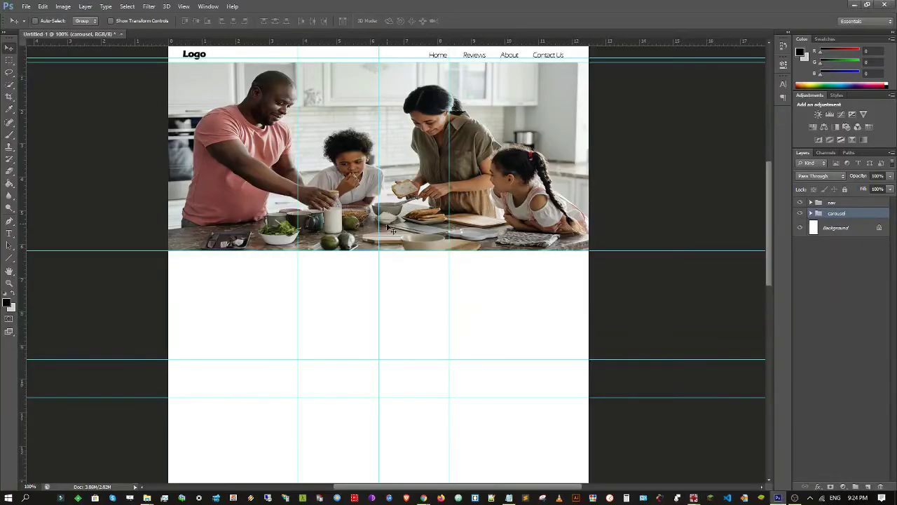
pyautogui.hotkey('ctrl', 'v')
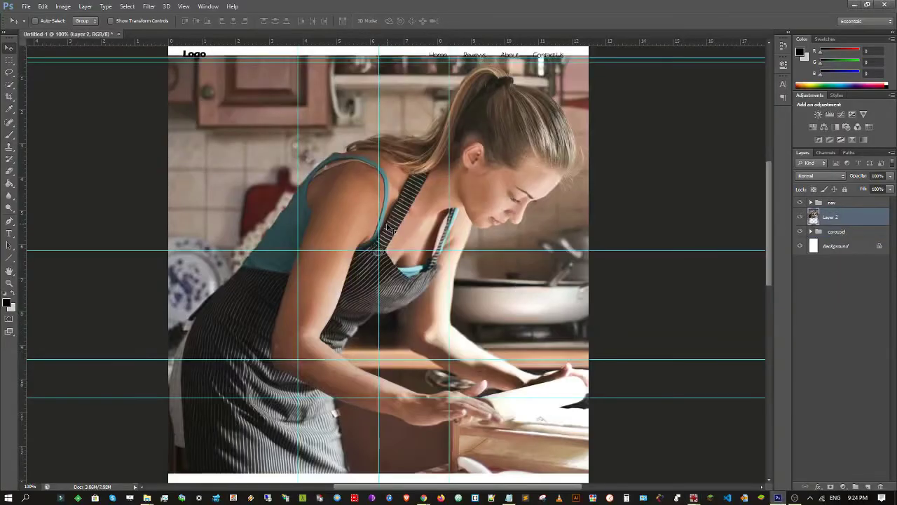
pyautogui.hotkey('ctrl', 't')
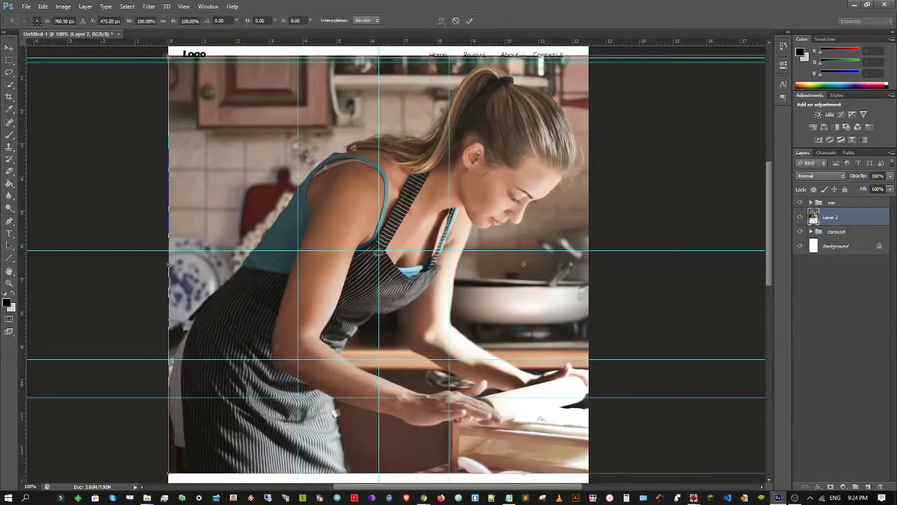
pyautogui.moveTo(171, 56); pyautogui.dragTo(233, 276)
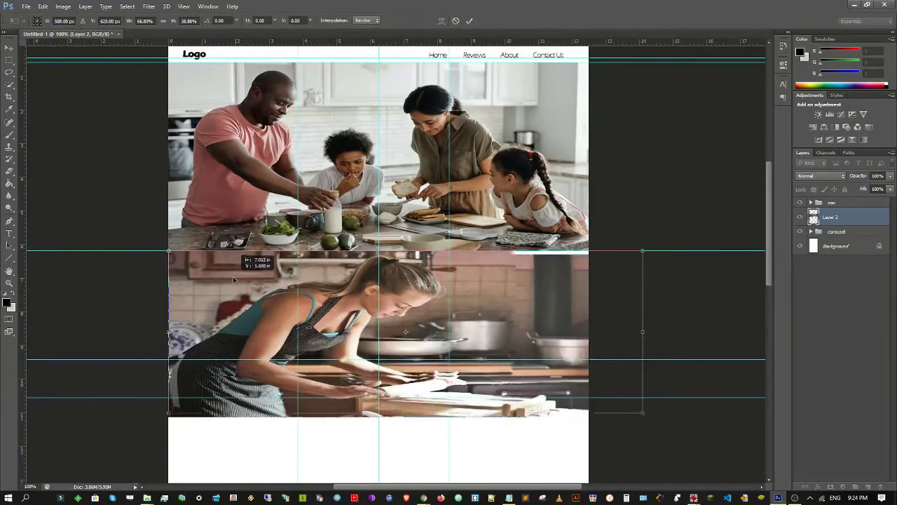
pyautogui.moveTo(643, 331); pyautogui.dragTo(298, 329)
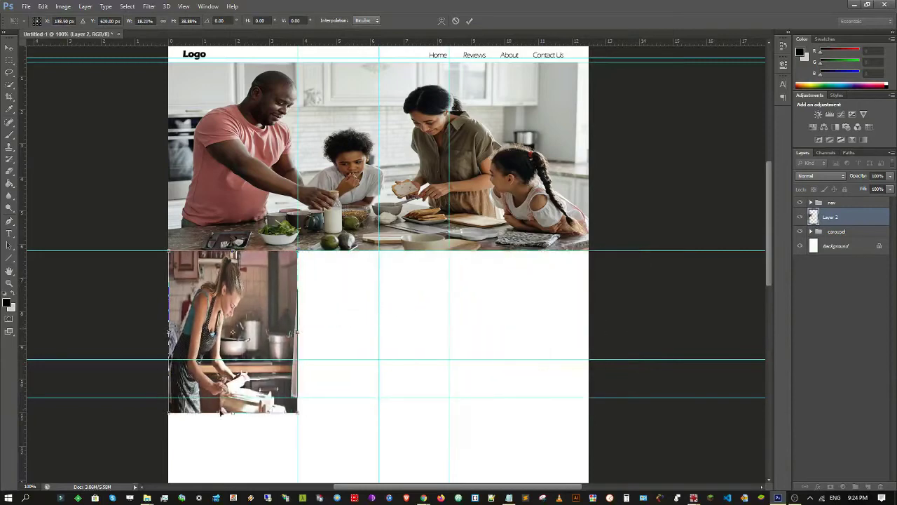
pyautogui.moveTo(231, 413); pyautogui.dragTo(231, 360)
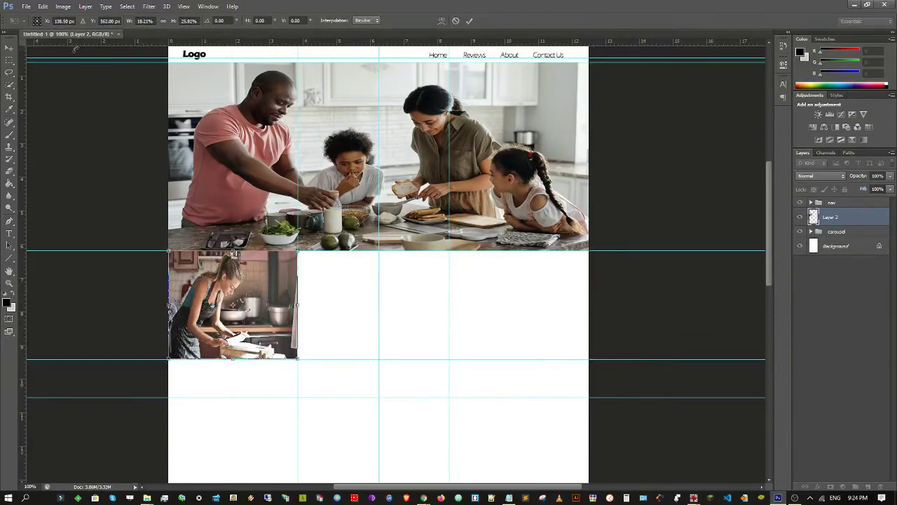
pyautogui.click(9, 47)
pyautogui.click(403, 189)
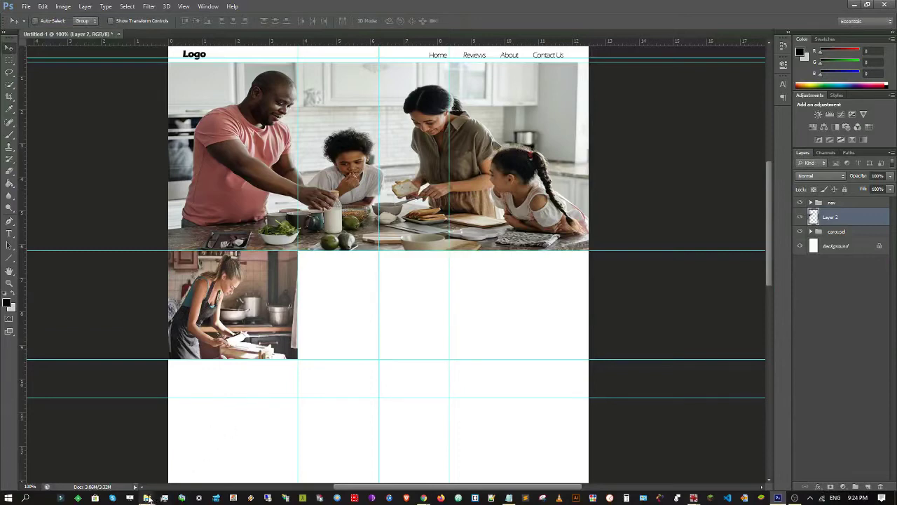
# Open the photo of the woman and girl at the oven in IrfanView and cut out an area of about 1535 × 896 pixels.
pyautogui.moveTo(148, 498)
pyautogui.click(122, 459)
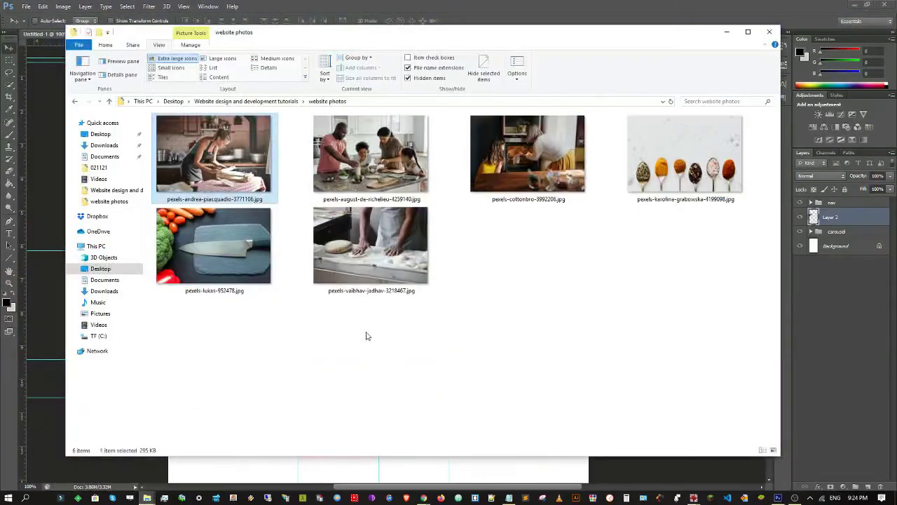
pyautogui.doubleClick(536, 160)
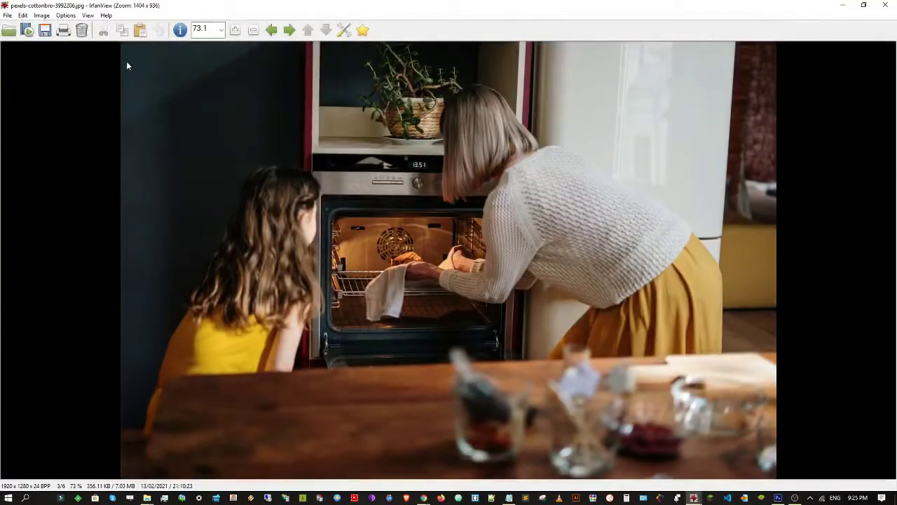
pyautogui.moveTo(126, 60); pyautogui.dragTo(651, 366)
pyautogui.hotkey('ctrl', 'x')
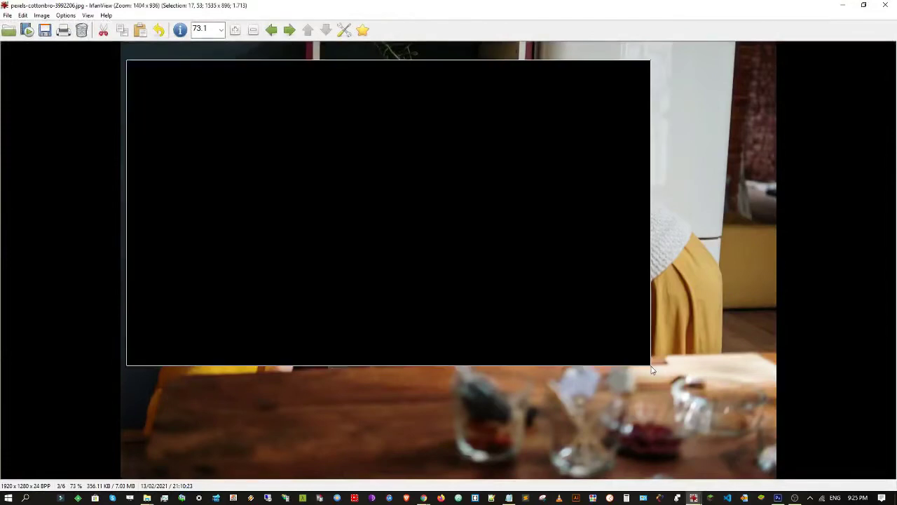
pyautogui.hotkey('ctrl', 'Delete')
pyautogui.hotkey('ctrl', 'v')
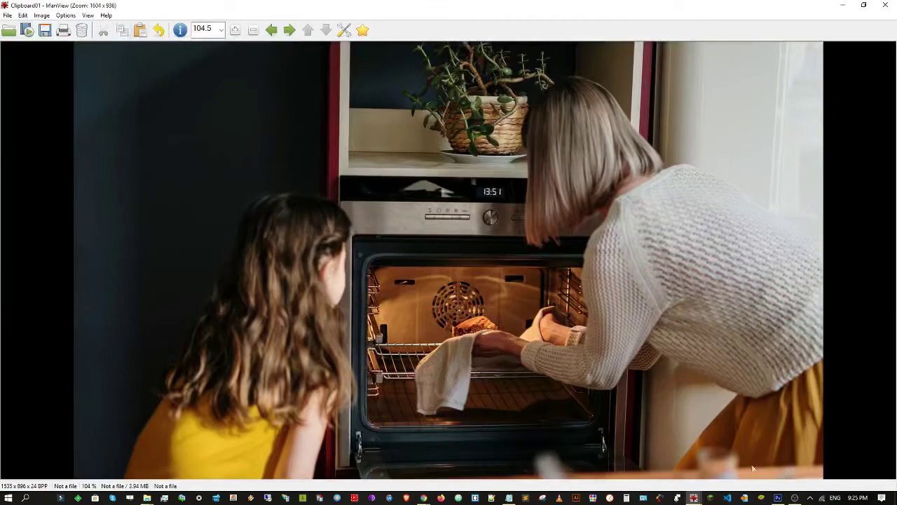
# Paste the oven cut-out into the Photoshop layout and scale it to about 21.1% × 25.9%, filling the middle column between the guides.
pyautogui.click(778, 497)
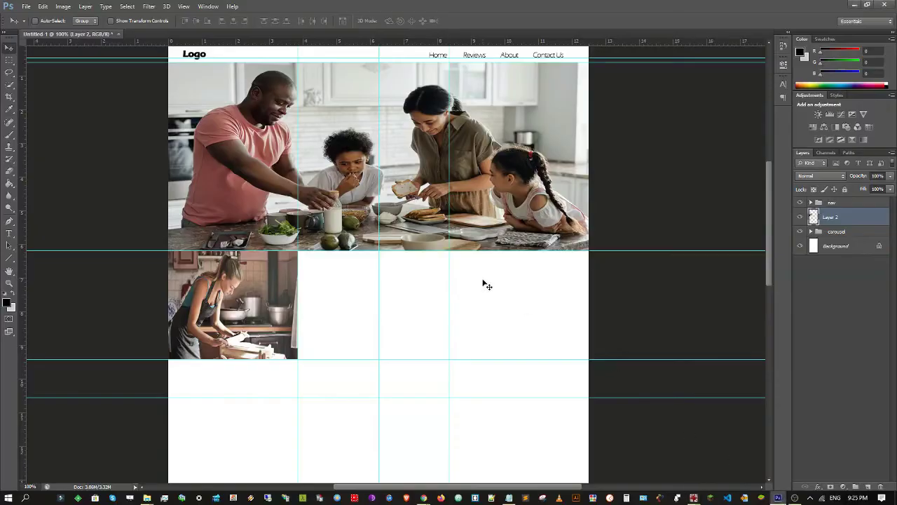
pyautogui.hotkey('ctrl', 'v')
pyautogui.hotkey('ctrl', 't')
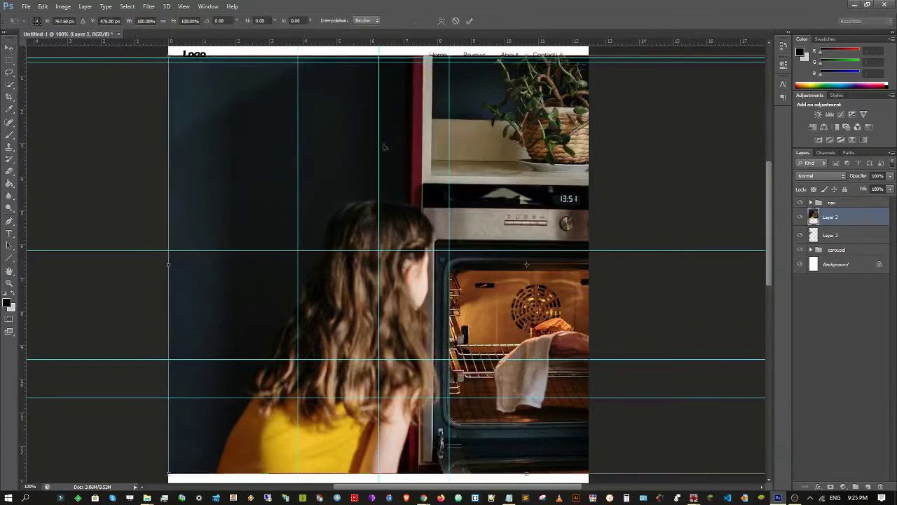
pyautogui.moveTo(170, 55); pyautogui.dragTo(333, 267)
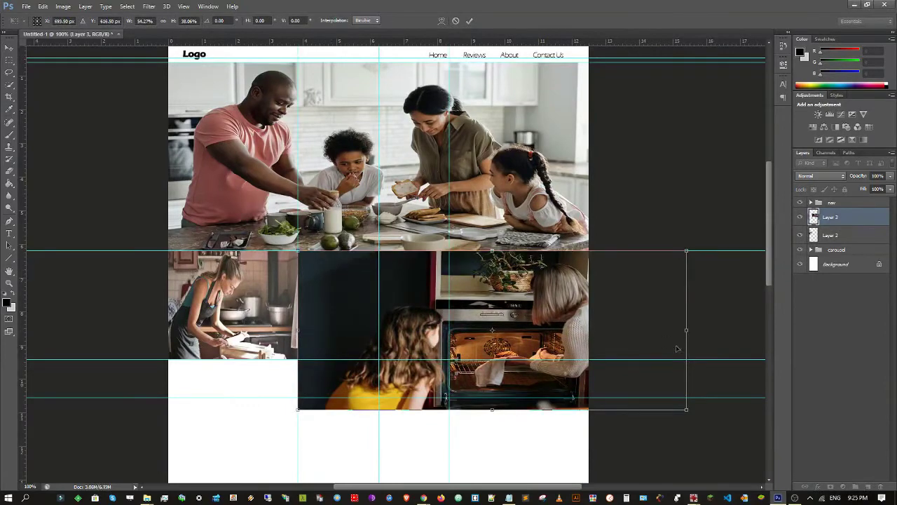
pyautogui.moveTo(685, 330); pyautogui.dragTo(449, 330)
pyautogui.moveTo(374, 408); pyautogui.dragTo(375, 357)
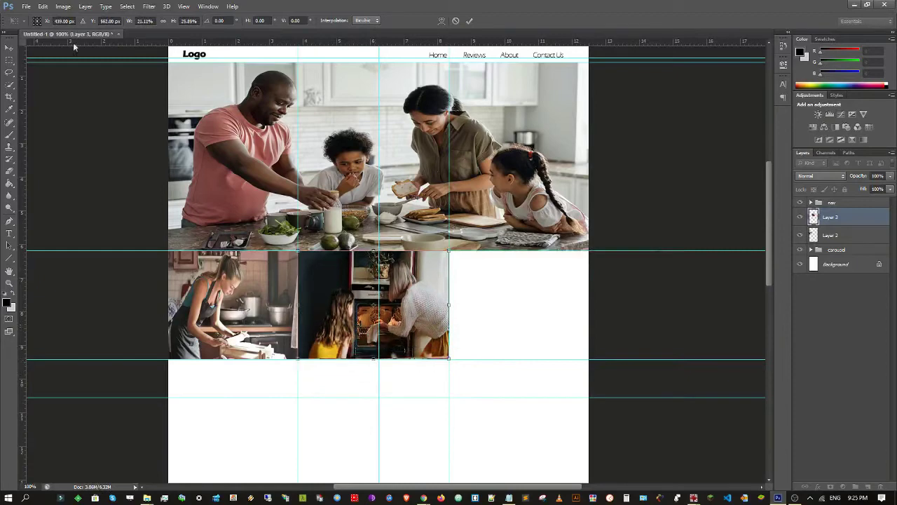
pyautogui.click(11, 48)
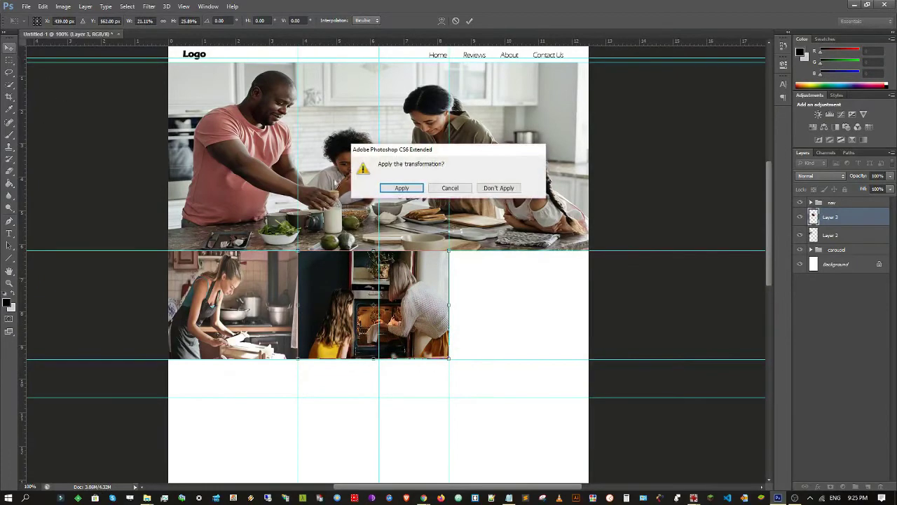
pyautogui.click(402, 188)
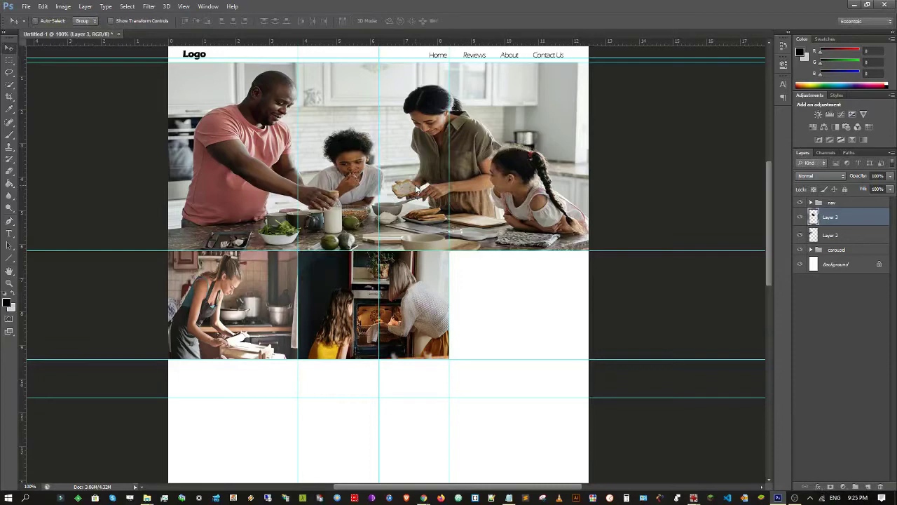
# Open the photo of hands kneading dough in IrfanView and cut out an area of about 1696 × 1121 pixels.
pyautogui.moveTo(148, 498)
pyautogui.click(125, 456)
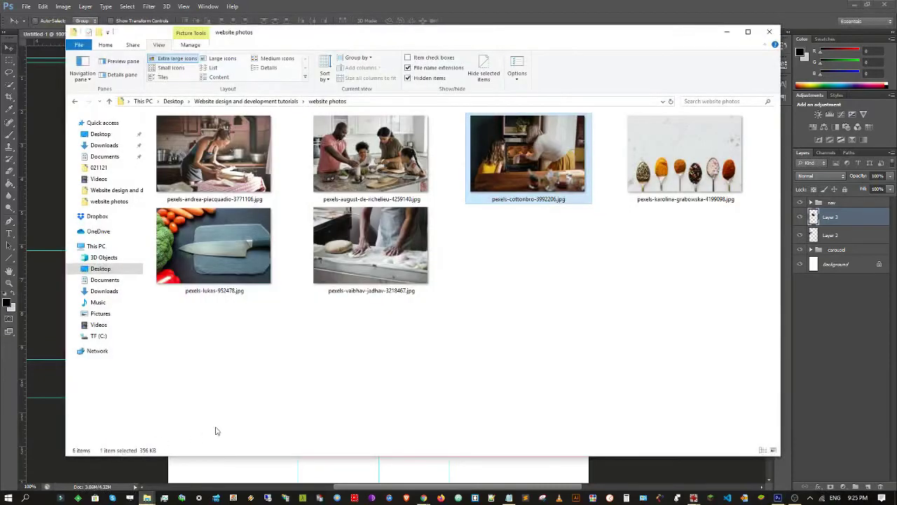
pyautogui.doubleClick(354, 245)
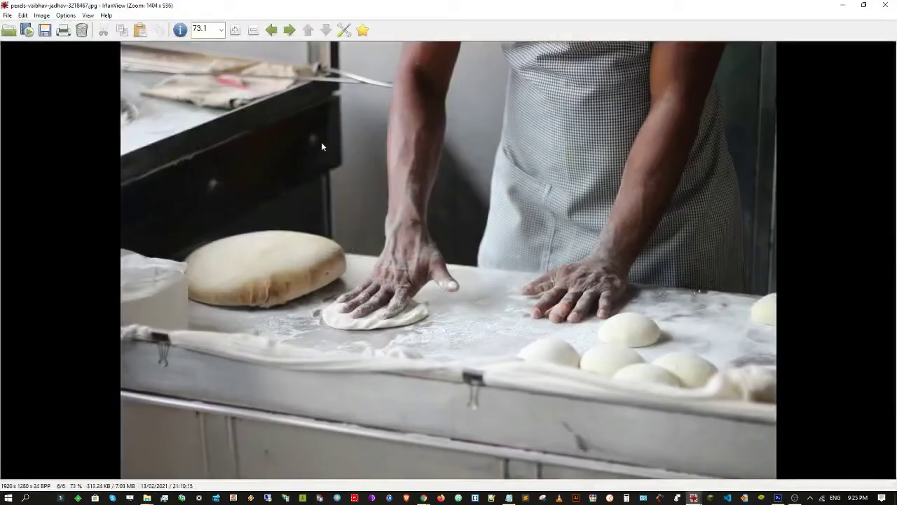
pyautogui.moveTo(132, 47); pyautogui.dragTo(711, 429)
pyautogui.hotkey('ctrl', 'x')
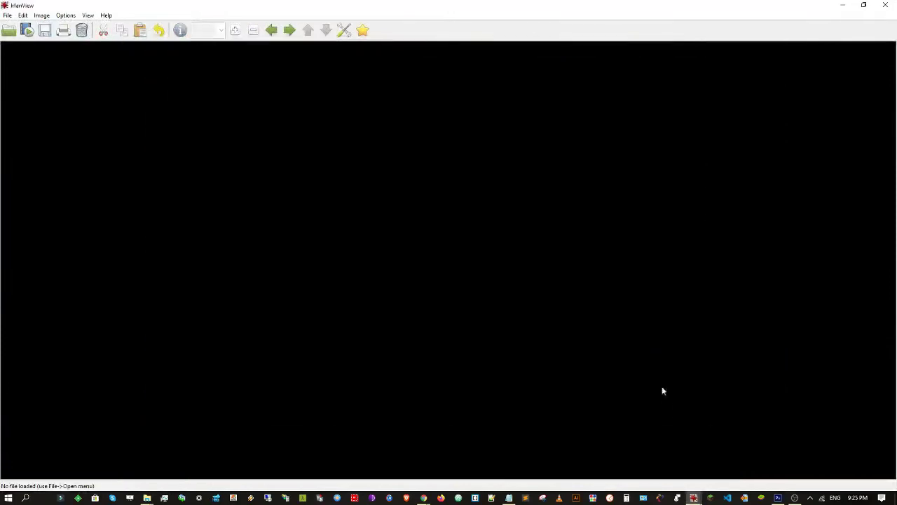
pyautogui.hotkey('ctrl', 'v')
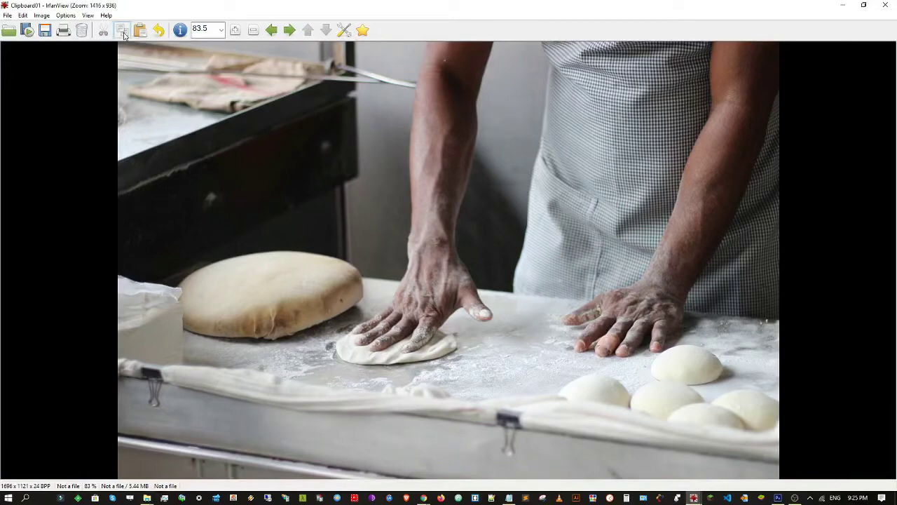
# Paste the kneading cut-out into the Photoshop layout and scale it to about 17.6% × 20.7%, filling the third column of the image row.
pyautogui.click(778, 498)
pyautogui.hotkey('ctrl', 'v')
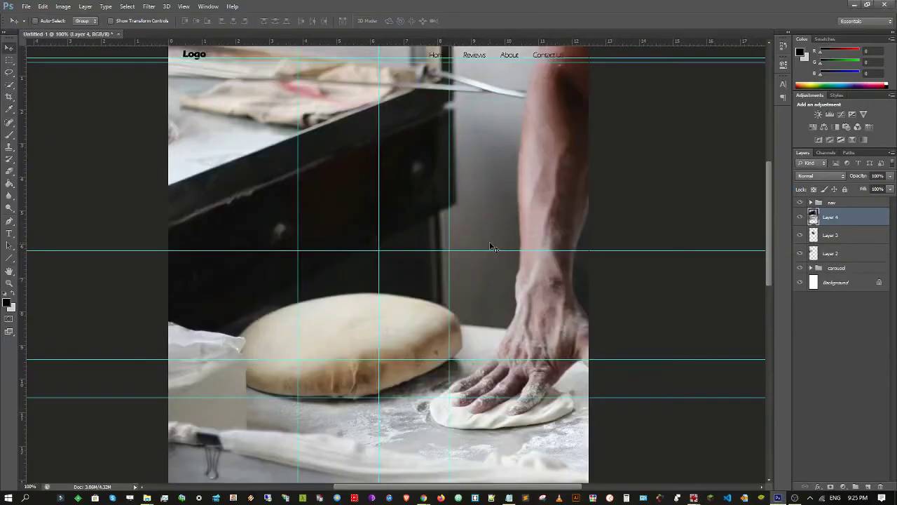
pyautogui.hotkey('ctrl', 't')
pyautogui.moveTo(171, 53); pyautogui.dragTo(579, 351)
pyautogui.moveTo(633, 387); pyautogui.dragTo(502, 285)
pyautogui.moveTo(456, 260); pyautogui.dragTo(668, 386)
pyautogui.moveTo(691, 424); pyautogui.dragTo(534, 306)
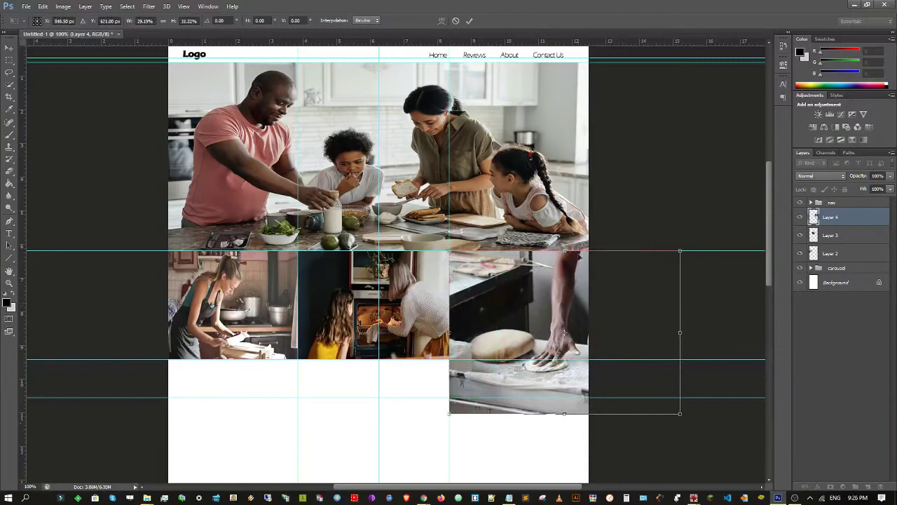
pyautogui.moveTo(564, 251)
pyautogui.mouseDown()
pyautogui.moveTo(565, 283)
pyautogui.moveTo(566, 250)
pyautogui.mouseUp()
pyautogui.moveTo(565, 413); pyautogui.dragTo(575, 362)
pyautogui.moveTo(680, 308); pyautogui.dragTo(588, 305)
pyautogui.scroll(-5, 628, 297)
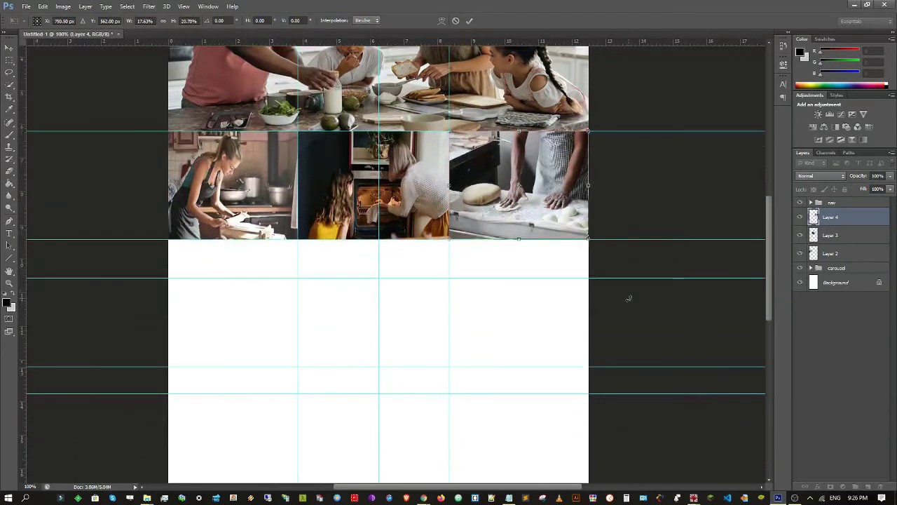
pyautogui.click(7, 48)
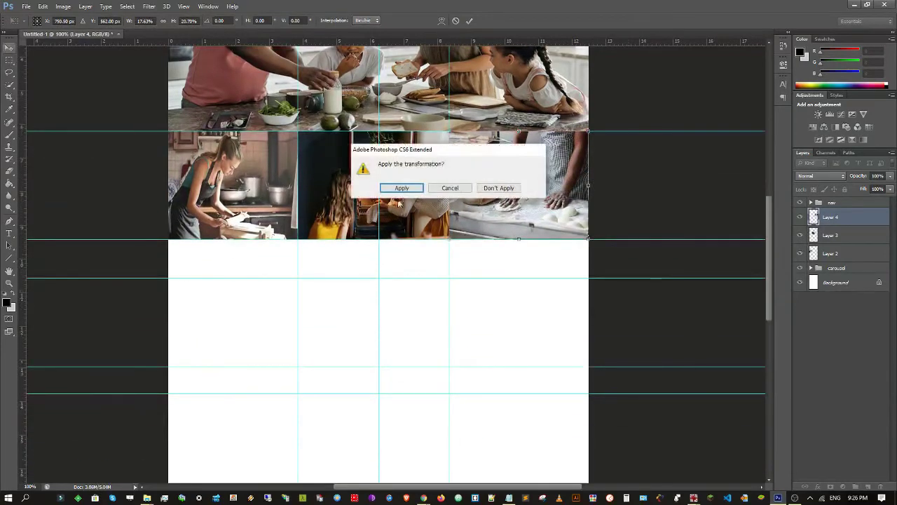
pyautogui.click(394, 187)
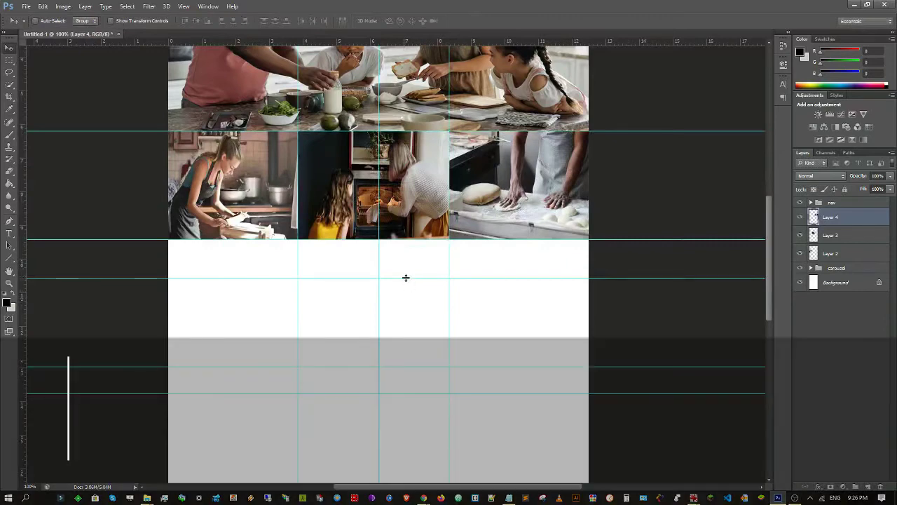
# Reposition the horizontal guides below the three-image row to bound a full-width container about as tall as that row.
pyautogui.moveTo(407, 276); pyautogui.dragTo(437, 461)
pyautogui.moveTo(421, 363); pyautogui.dragTo(432, 347)
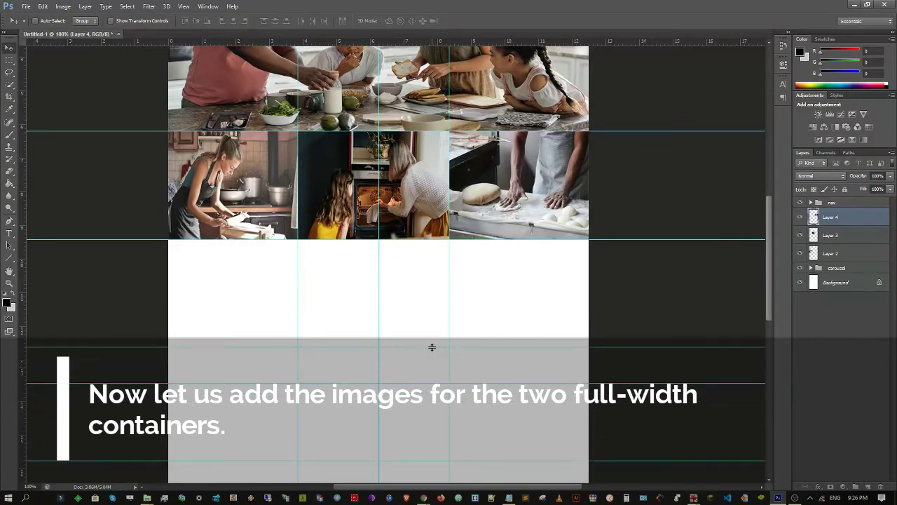
pyautogui.moveTo(770, 259)
pyautogui.mouseDown()
pyautogui.moveTo(772, 194)
pyautogui.moveTo(779, 264)
pyautogui.mouseUp()
# Open the photo of the spice spoons in IrfanView and cut out the spoon area, about 1919 × 725 pixels.
pyautogui.moveTo(146, 499)
pyautogui.click(119, 459)
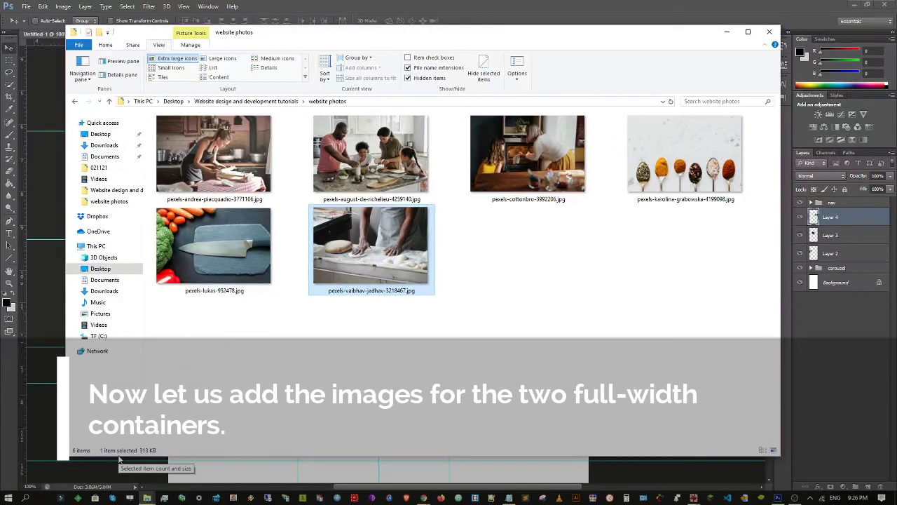
pyautogui.doubleClick(677, 162)
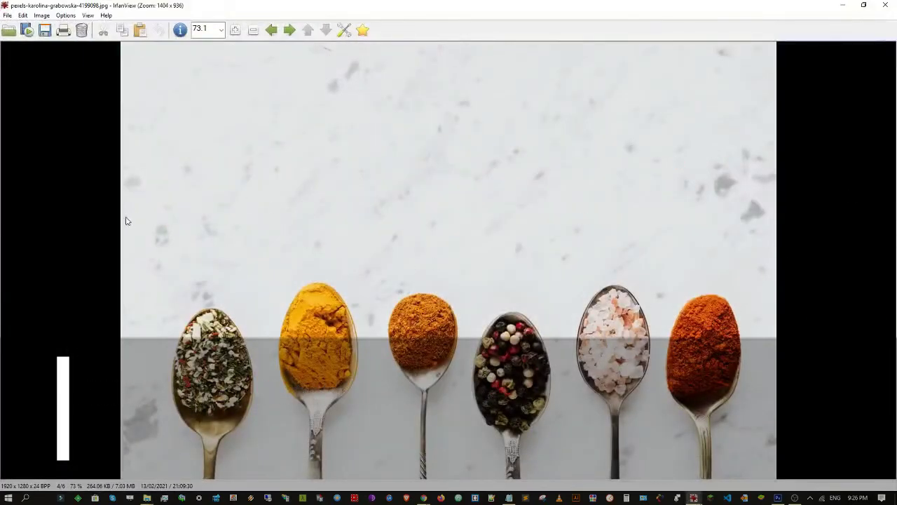
pyautogui.moveTo(121, 235); pyautogui.dragTo(797, 485)
pyautogui.hotkey('ctrl', 'x')
pyautogui.hotkey('ctrl', 'v')
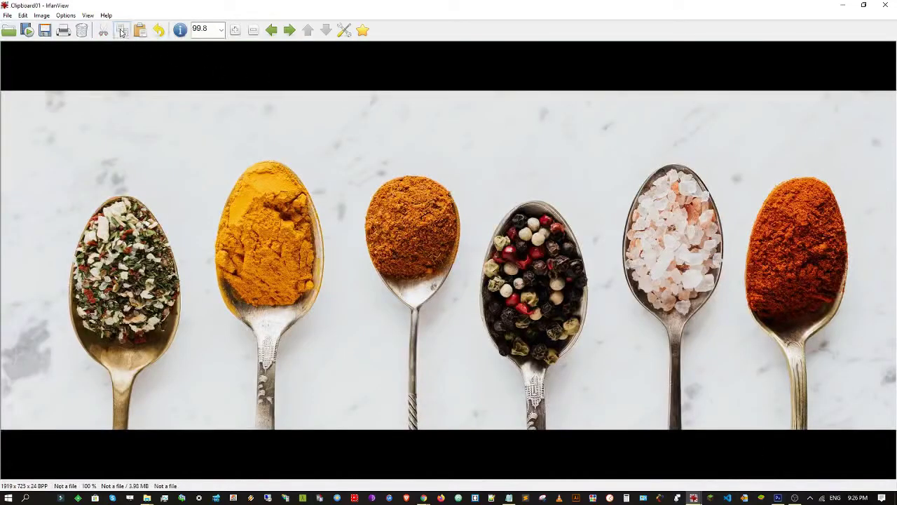
# Paste the spice cut-out into the Photoshop layout and scale it to about 46.9% × 31.7%, filling the full-width band below the image row.
pyautogui.click(777, 498)
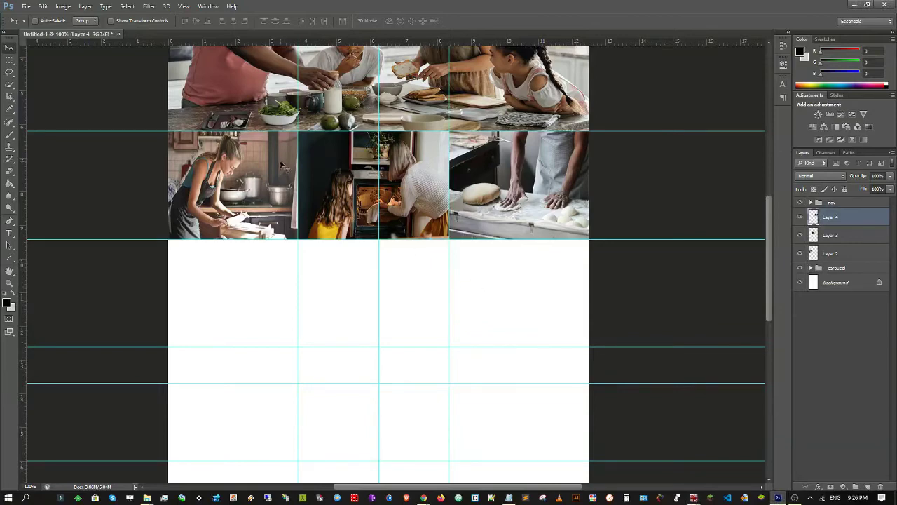
pyautogui.hotkey('ctrl', 'v')
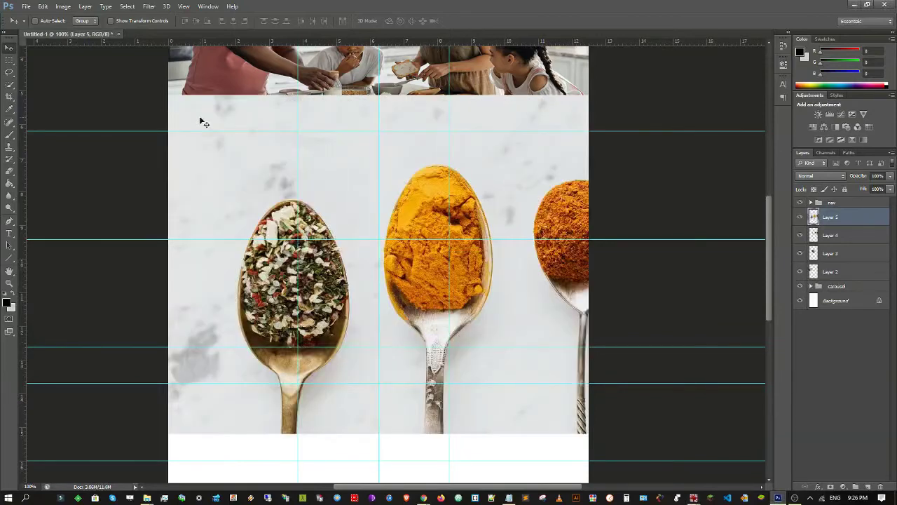
pyautogui.hotkey('ctrl', 't')
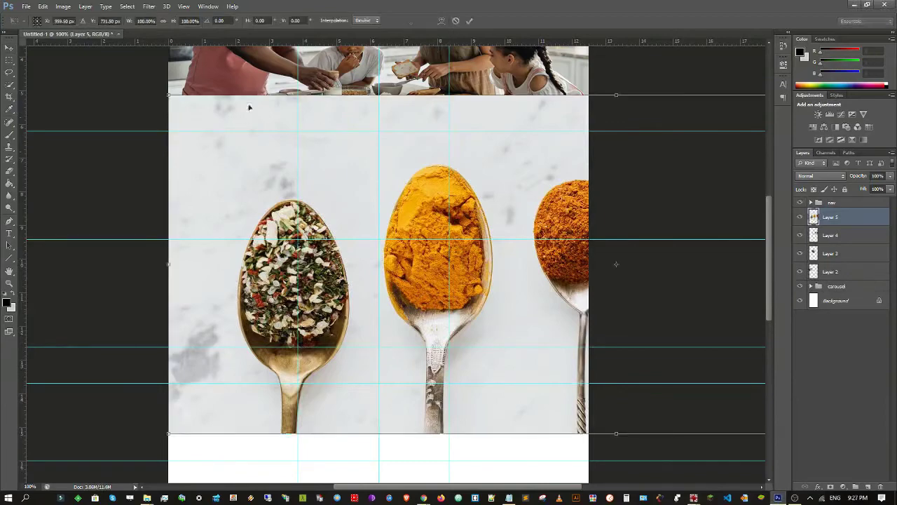
pyautogui.moveTo(169, 96); pyautogui.dragTo(215, 252)
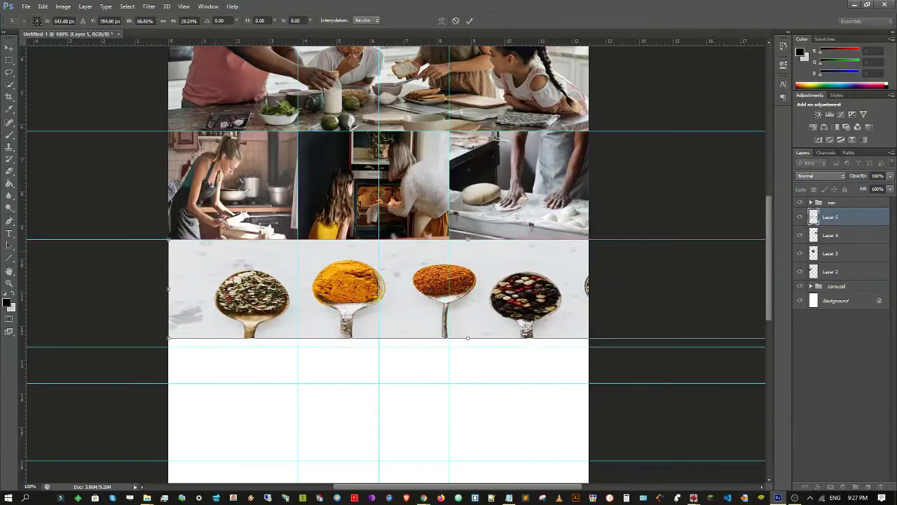
pyautogui.moveTo(467, 339); pyautogui.dragTo(467, 347)
pyautogui.moveTo(169, 295); pyautogui.dragTo(272, 283)
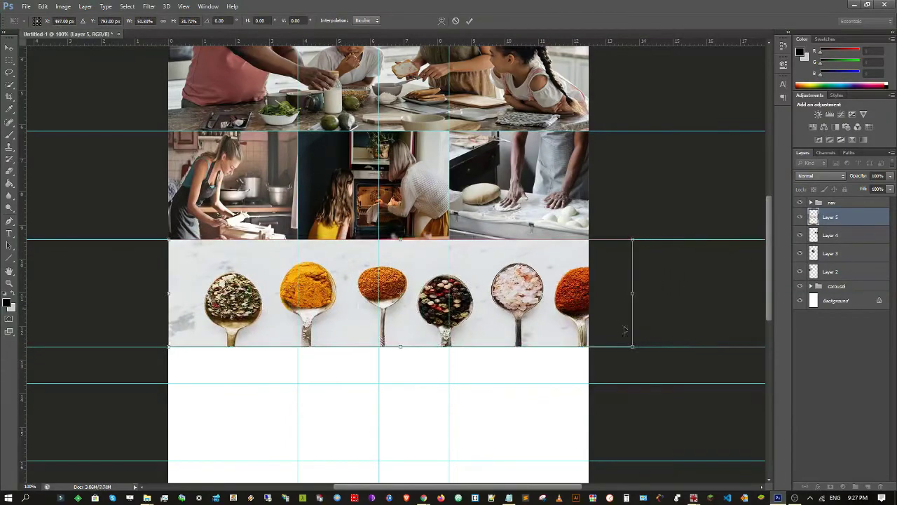
pyautogui.moveTo(628, 293); pyautogui.dragTo(589, 294)
pyautogui.moveTo(378, 348)
pyautogui.mouseDown()
pyautogui.moveTo(385, 367)
pyautogui.moveTo(396, 349)
pyautogui.mouseUp()
pyautogui.moveTo(378, 240)
pyautogui.mouseDown()
pyautogui.moveTo(378, 264)
pyautogui.moveTo(393, 255)
pyautogui.moveTo(391, 242)
pyautogui.mouseUp()
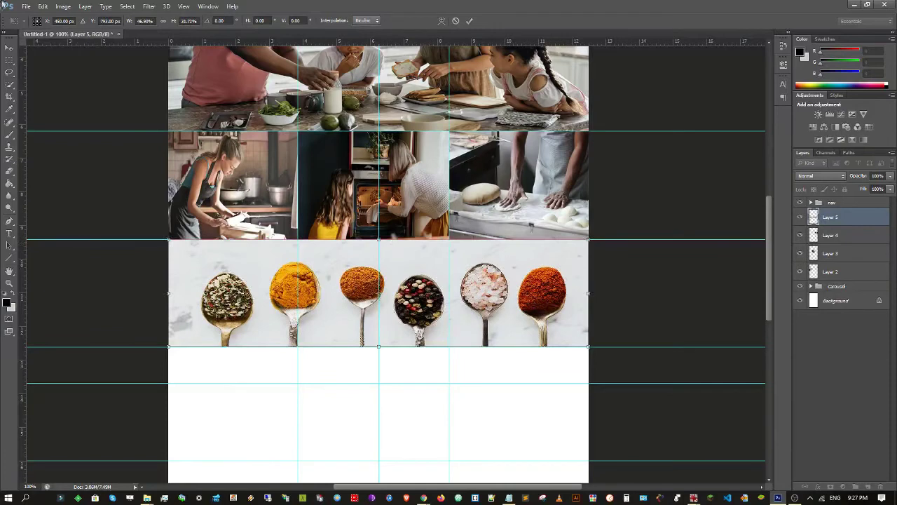
pyautogui.click(9, 47)
pyautogui.click(402, 187)
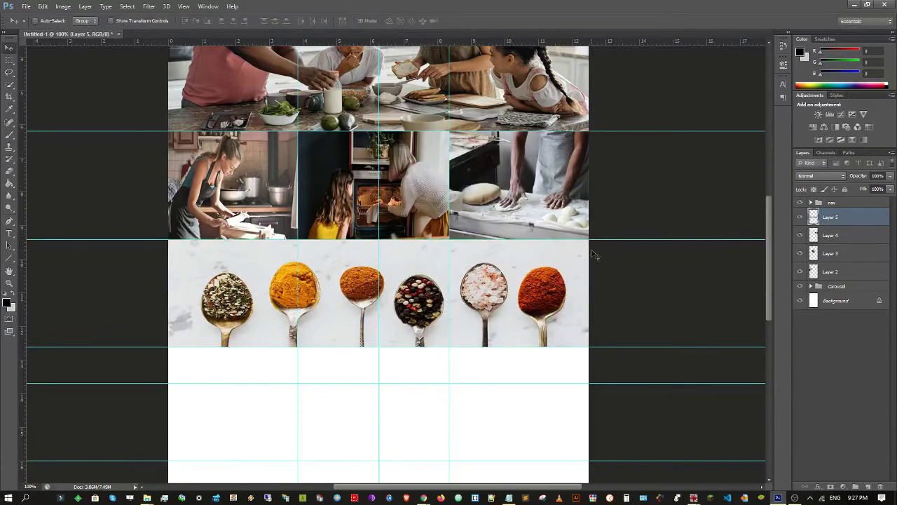
# Move the two horizontal guides below the spice photo further down to mark the second full-width container and the footer.
pyautogui.scroll(1, 595, 254)
pyautogui.moveTo(770, 226); pyautogui.dragTo(801, 214)
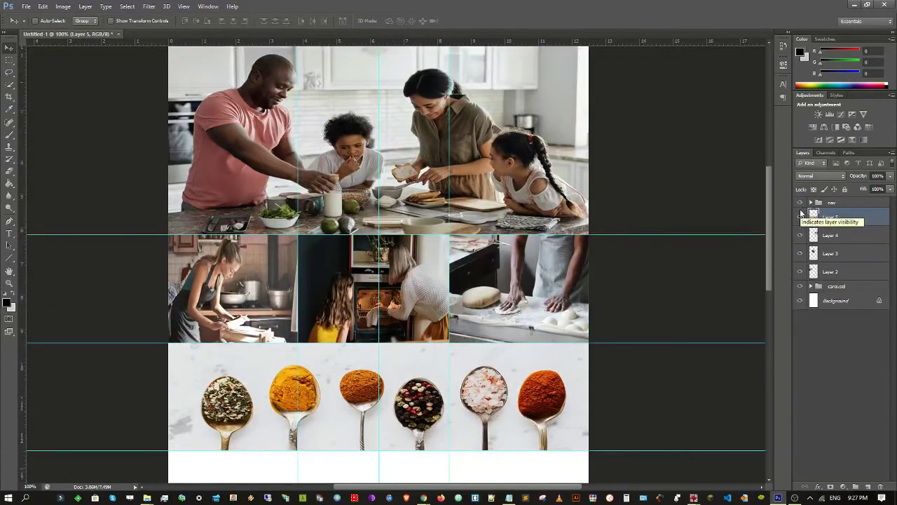
pyautogui.moveTo(801, 213); pyautogui.dragTo(801, 289)
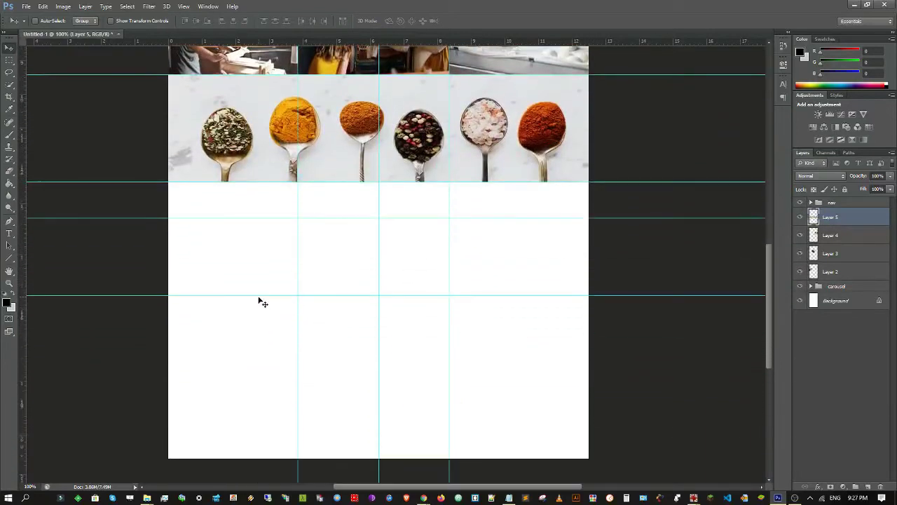
pyautogui.moveTo(264, 302); pyautogui.dragTo(266, 390)
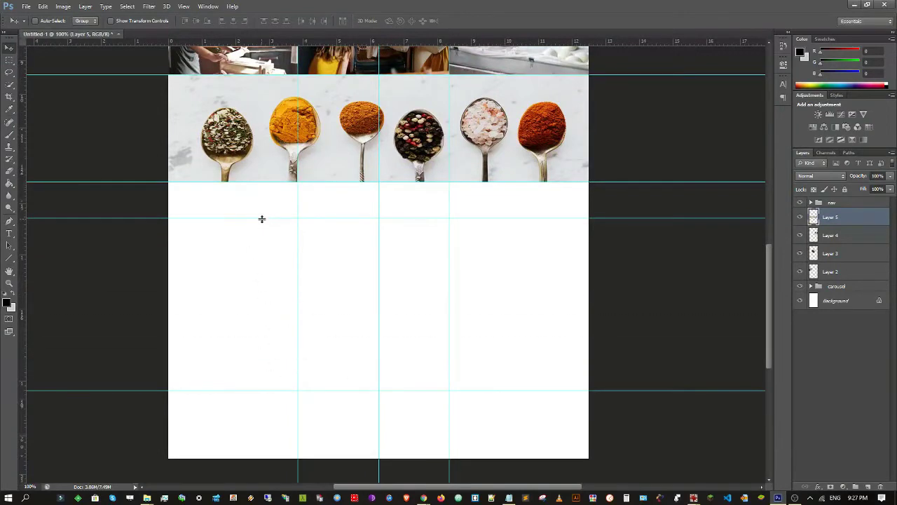
pyautogui.moveTo(261, 218); pyautogui.dragTo(270, 287)
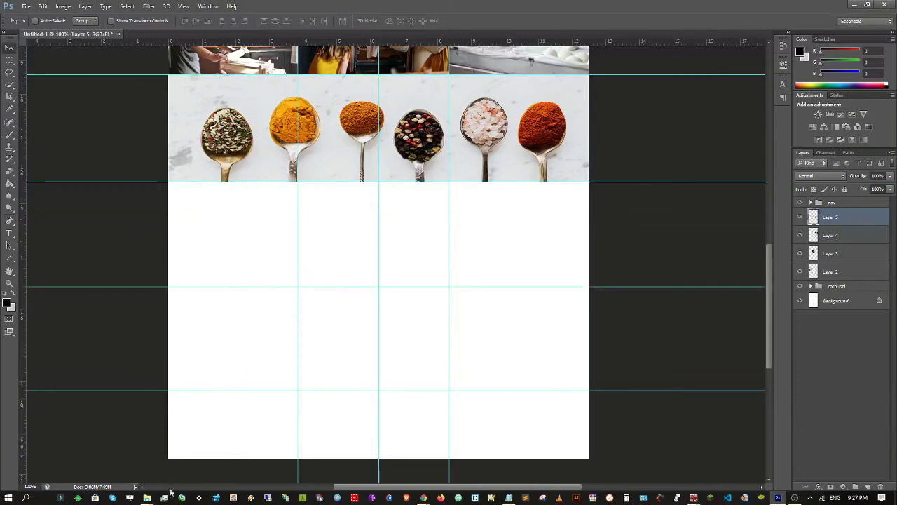
# Open the photo of the knife and vegetables in IrfanView and cut out its upper strip, about 1918 × 495 pixels.
pyautogui.moveTo(149, 498)
pyautogui.click(136, 455)
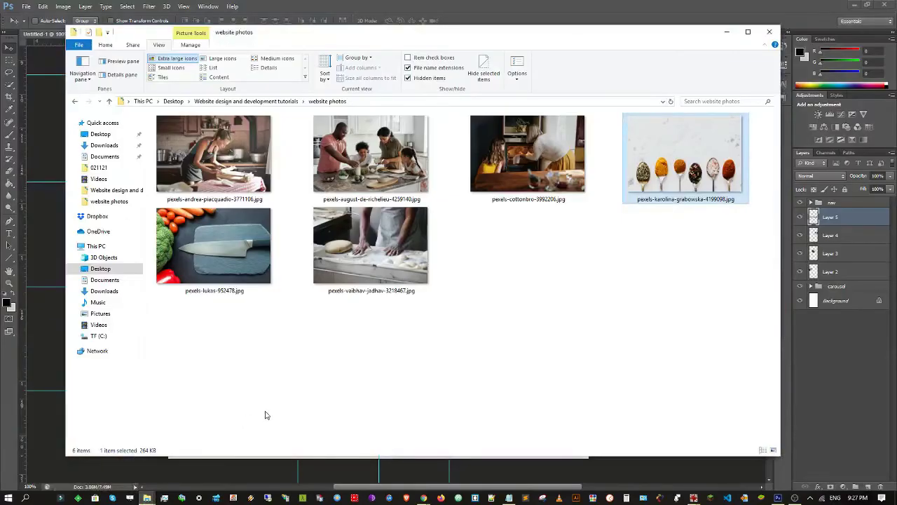
pyautogui.doubleClick(233, 237)
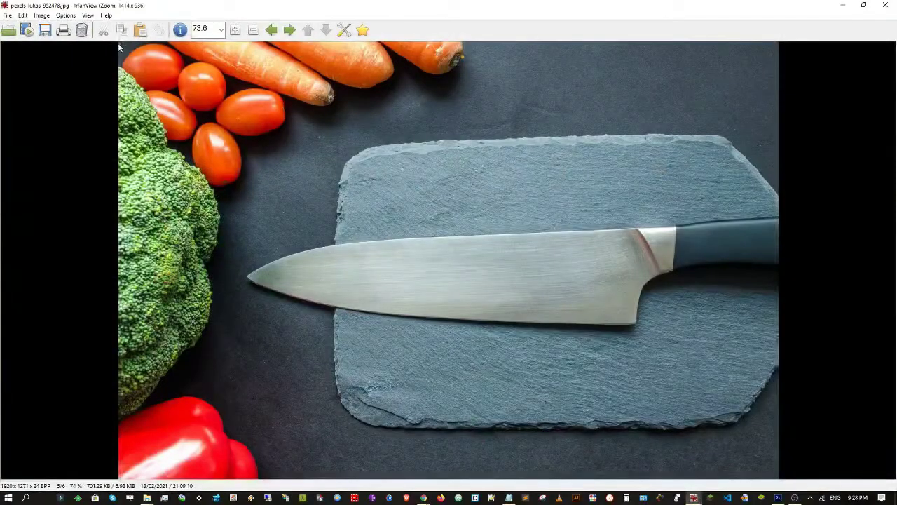
pyautogui.moveTo(119, 47); pyautogui.dragTo(790, 214)
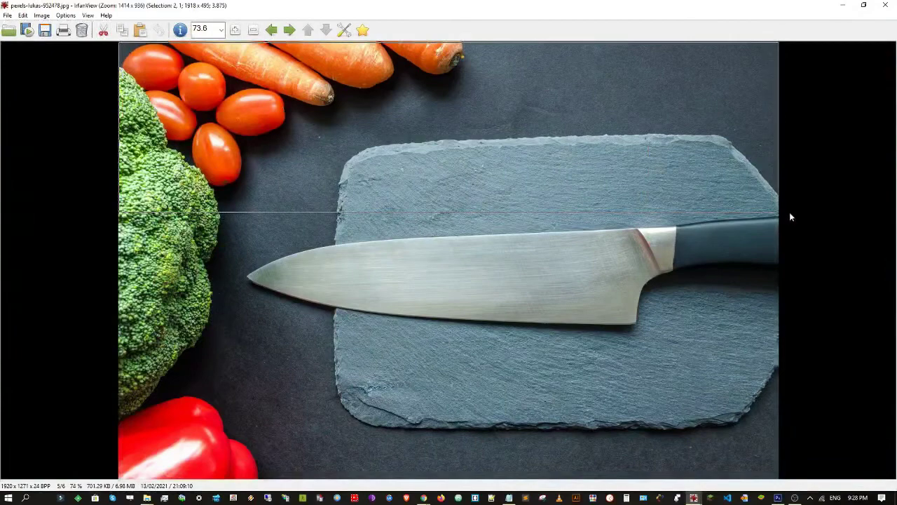
pyautogui.hotkey('ctrl', 'x')
pyautogui.hotkey('ctrl', 'v')
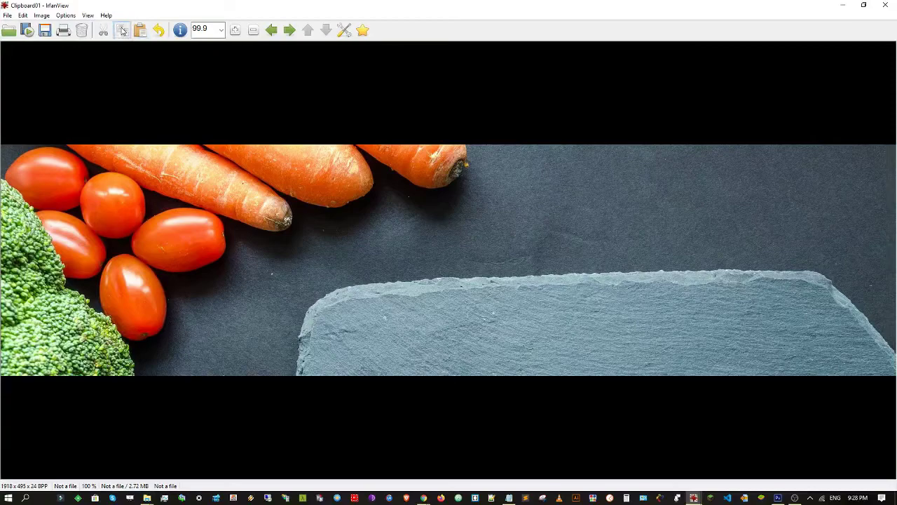
# Paste the vegetable cut-out into the Photoshop layout and scale it to about 46.9% × 45.3%, filling the full-width band below the spice photo.
pyautogui.moveTo(778, 497)
pyautogui.click(741, 469)
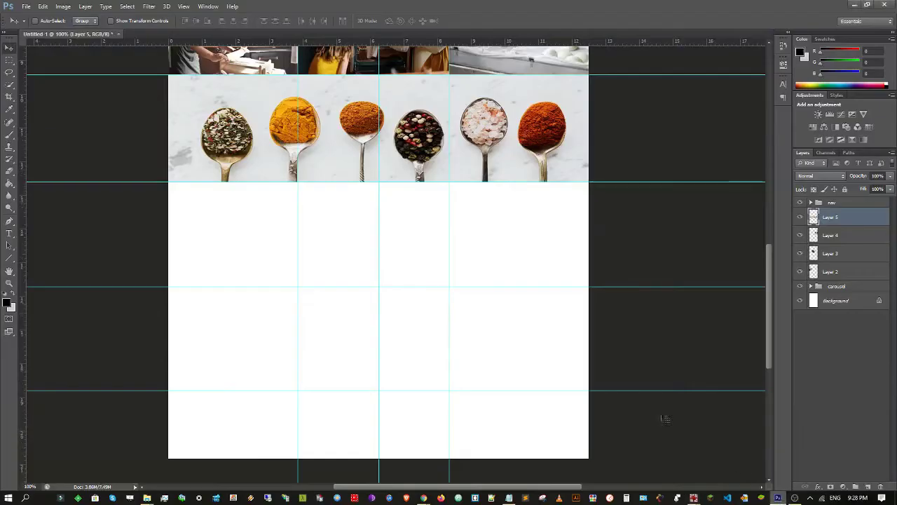
pyautogui.hotkey('ctrl', 'v')
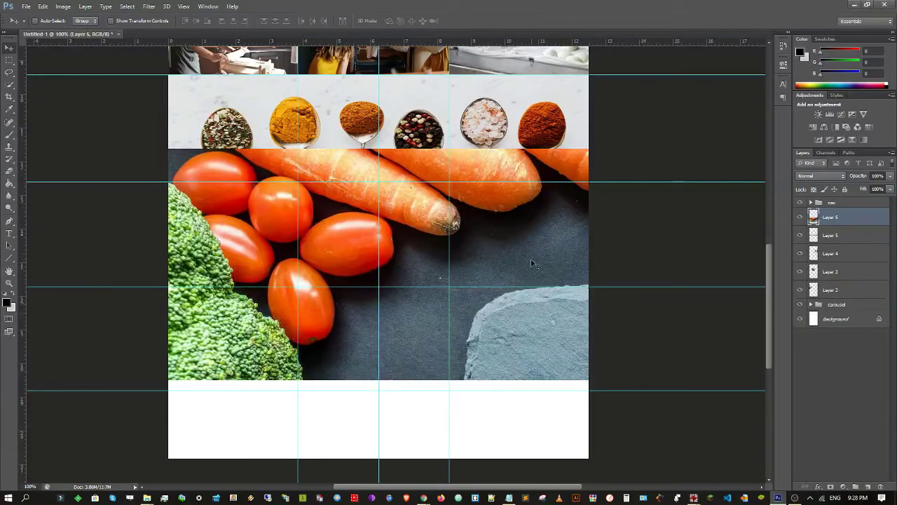
pyautogui.hotkey('ctrl', 't')
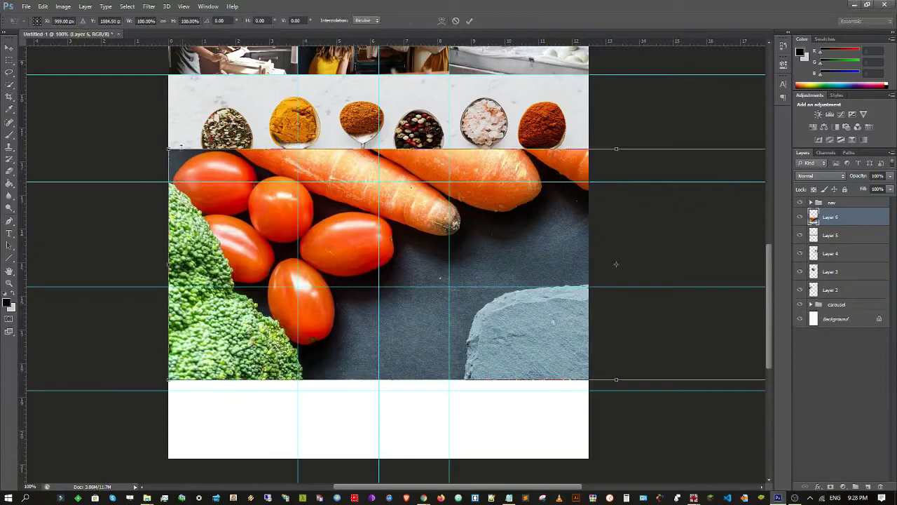
pyautogui.moveTo(169, 147); pyautogui.dragTo(241, 246)
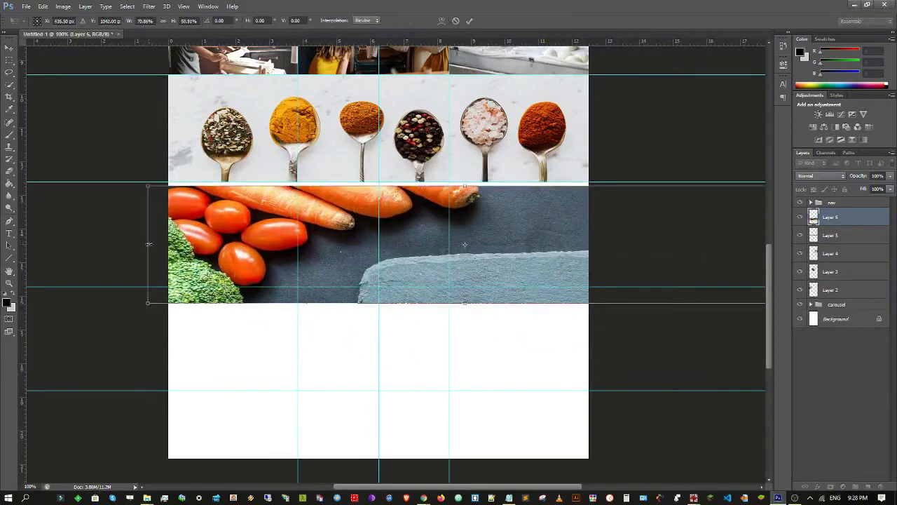
pyautogui.moveTo(147, 244); pyautogui.dragTo(432, 244)
pyautogui.moveTo(572, 261); pyautogui.dragTo(309, 256)
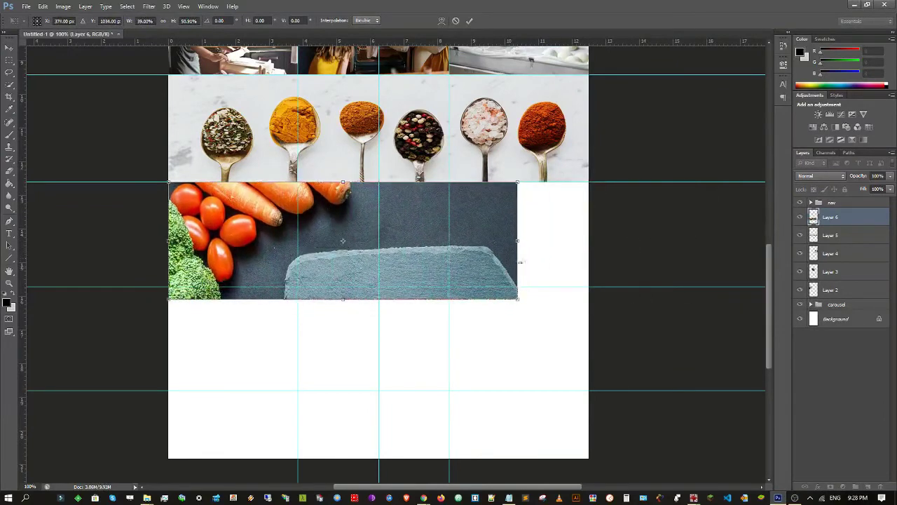
pyautogui.moveTo(518, 242); pyautogui.dragTo(588, 224)
pyautogui.moveTo(377, 299); pyautogui.dragTo(384, 286)
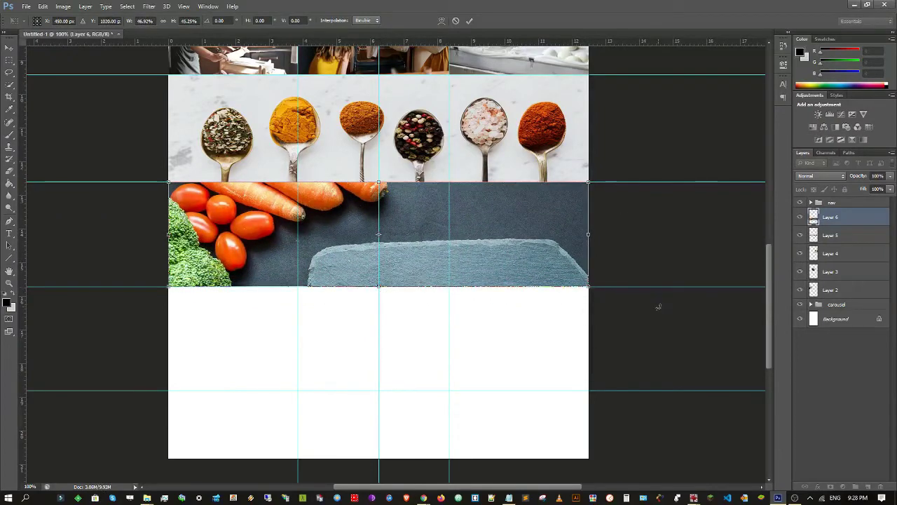
pyautogui.click(9, 47)
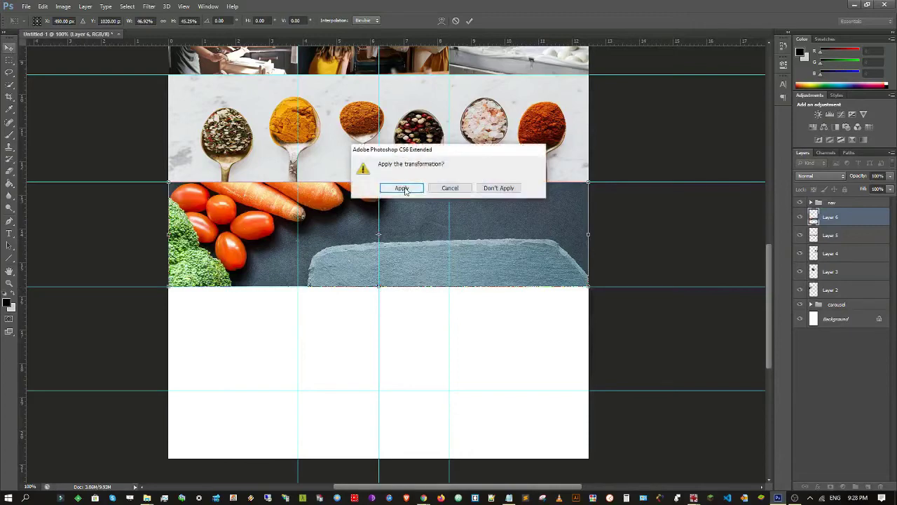
pyautogui.click(402, 188)
# Add the footer text "XYZ Cooking" just below the vegetable photo, near the first column guide.
pyautogui.moveTo(769, 303); pyautogui.dragTo(801, 315)
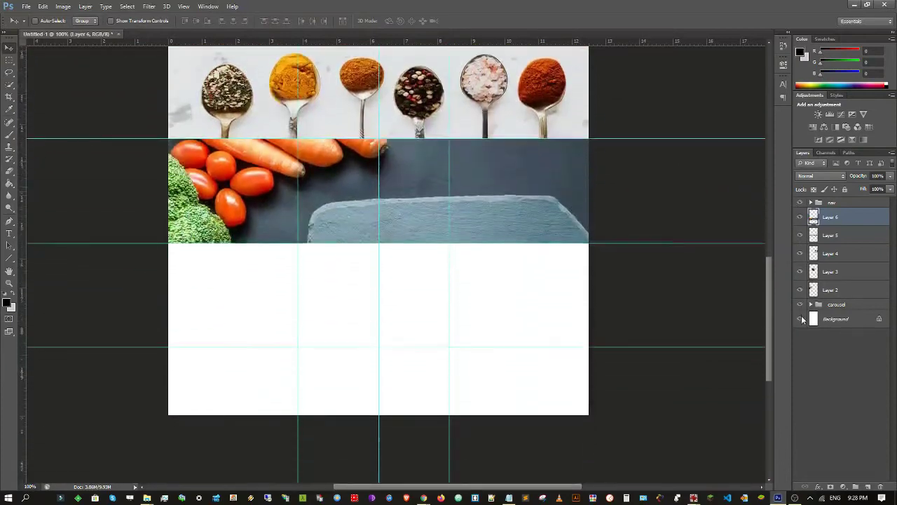
pyautogui.click(10, 236)
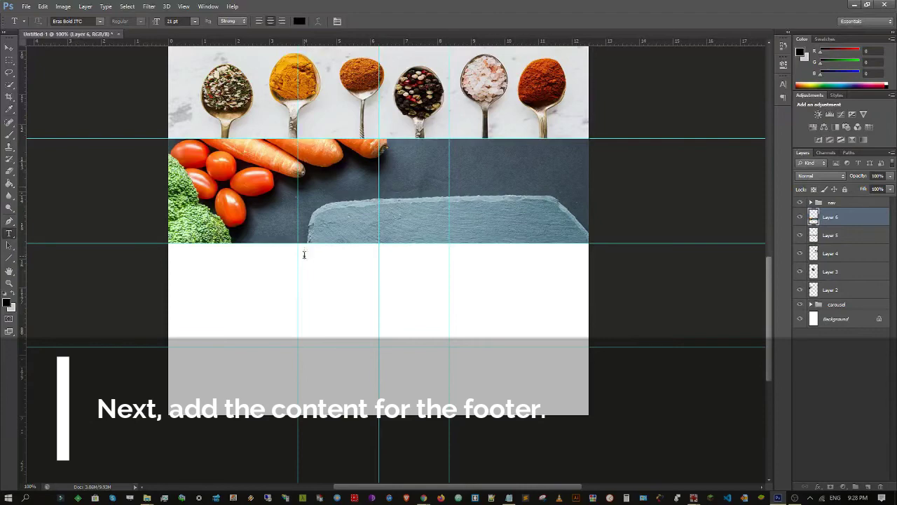
pyautogui.click(308, 260)
pyautogui.write('XYZ')
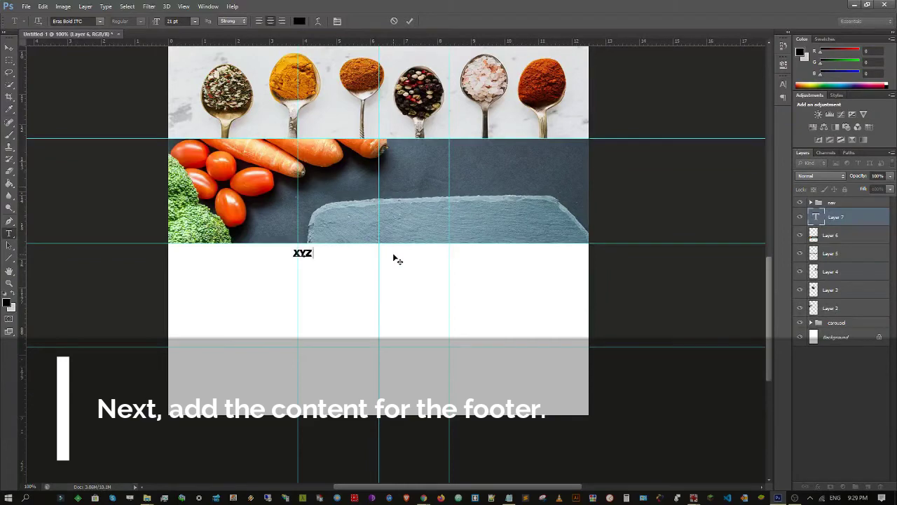
pyautogui.write(' Cooking')
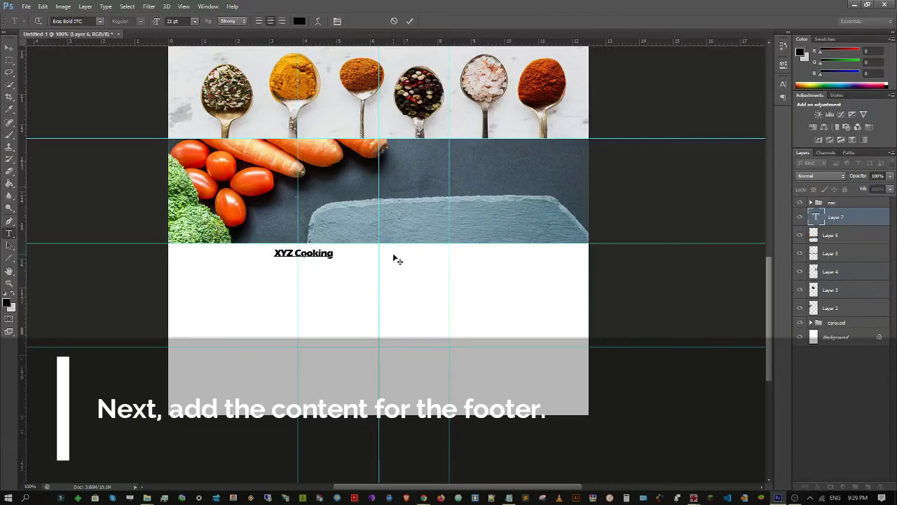
pyautogui.click(9, 50)
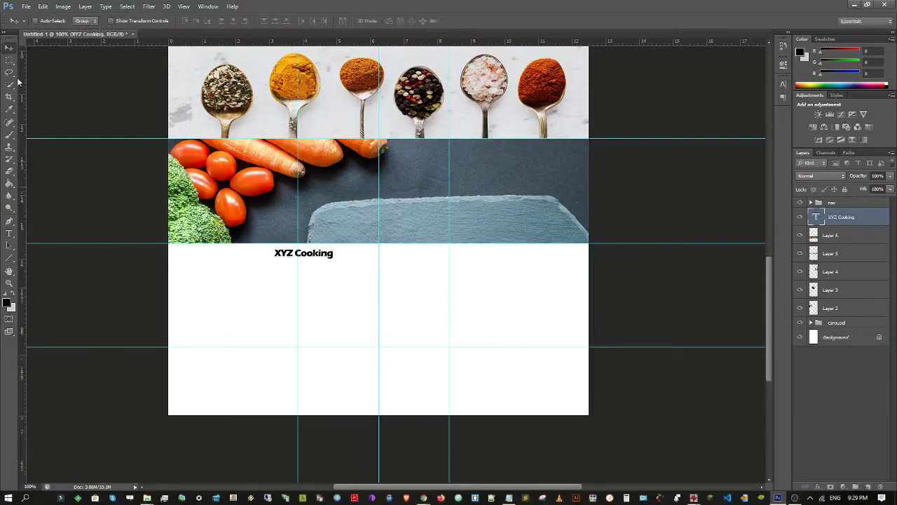
# Place a vertical guide inside the first column and a horizontal guide through the footer text, with "XYZ Cooking" moved to end at the first column guide.
pyautogui.moveTo(22, 85); pyautogui.dragTo(186, 119)
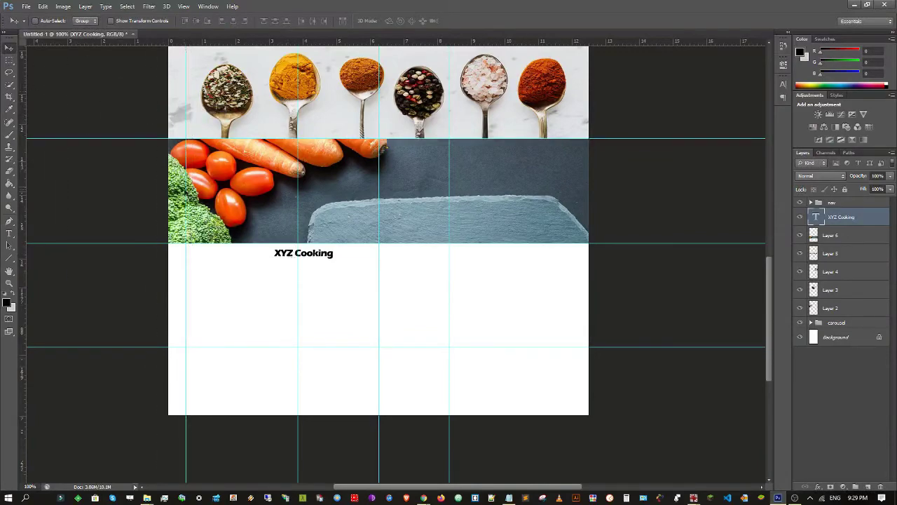
pyautogui.moveTo(187, 188); pyautogui.dragTo(207, 191)
pyautogui.moveTo(298, 250); pyautogui.dragTo(258, 256)
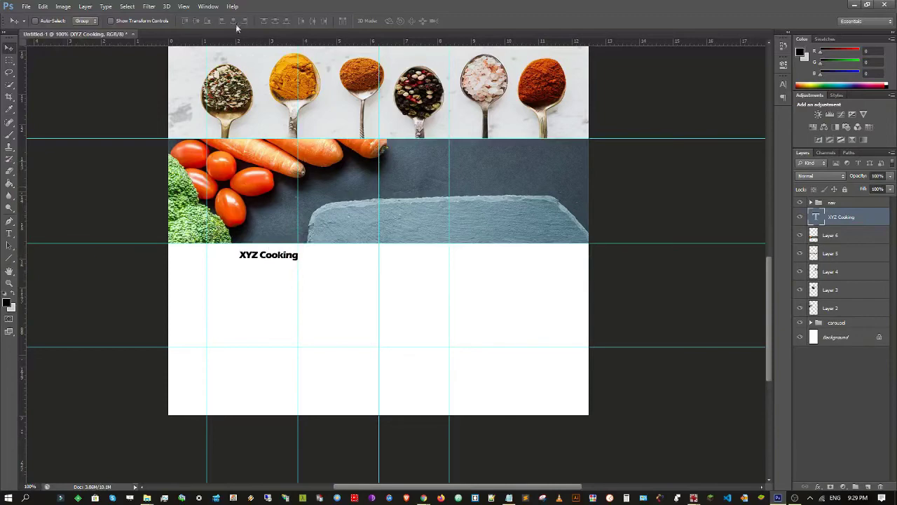
pyautogui.moveTo(219, 44); pyautogui.dragTo(241, 256)
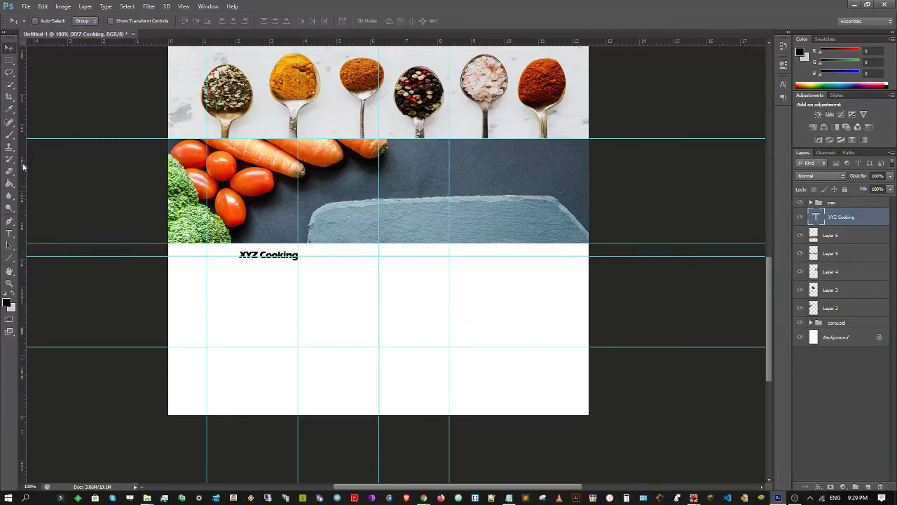
# Add a footer text line reading "Home Reviews About Us Contact Us", with wide gaps between the entries, just below the vegetable photo.
pyautogui.click(9, 232)
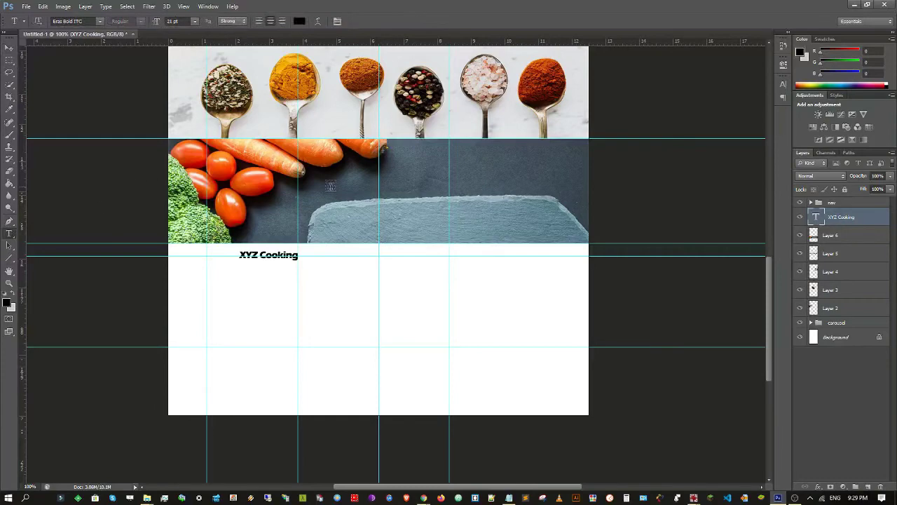
pyautogui.moveTo(768, 310); pyautogui.dragTo(736, 300)
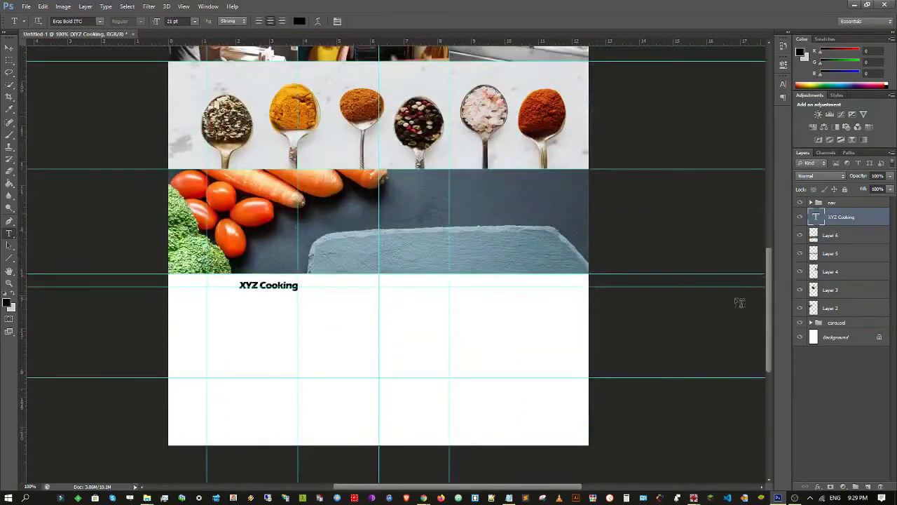
pyautogui.click(330, 288)
pyautogui.write('b')
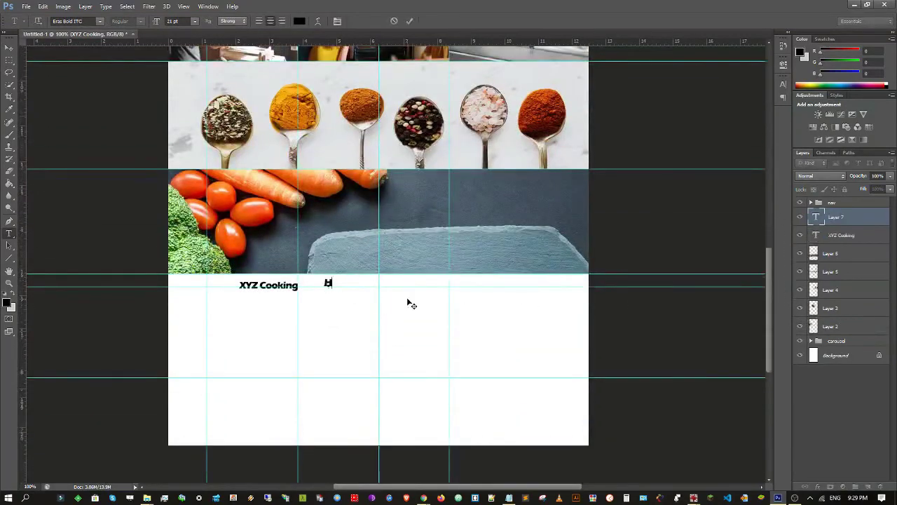
pyautogui.write('ome Reviews  ')
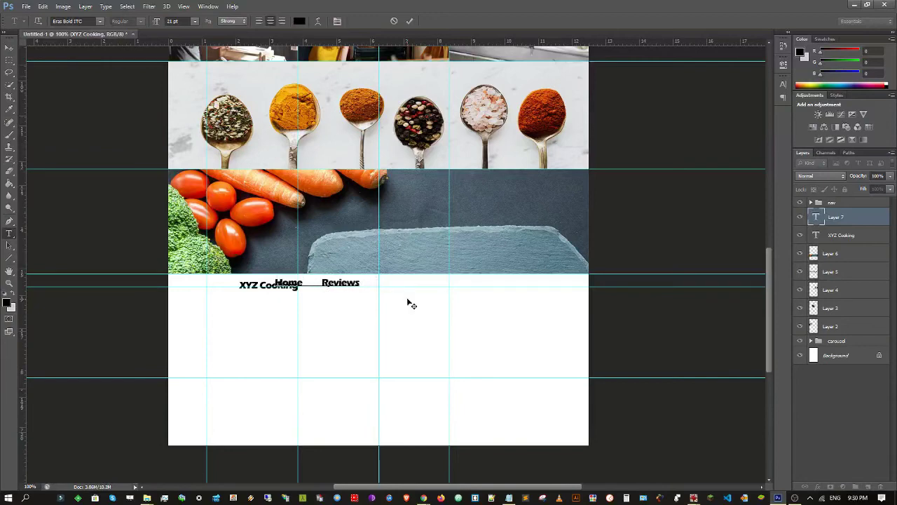
pyautogui.write(' About')
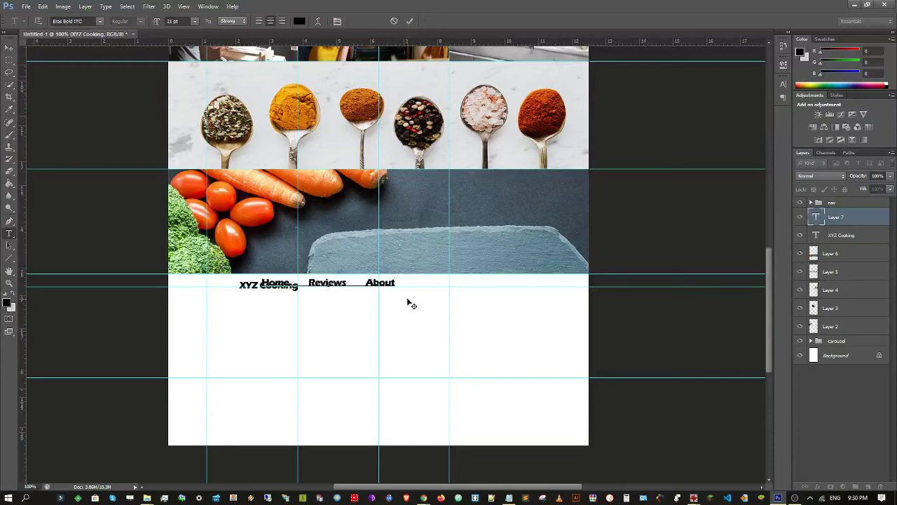
pyautogui.write(' Us  ')
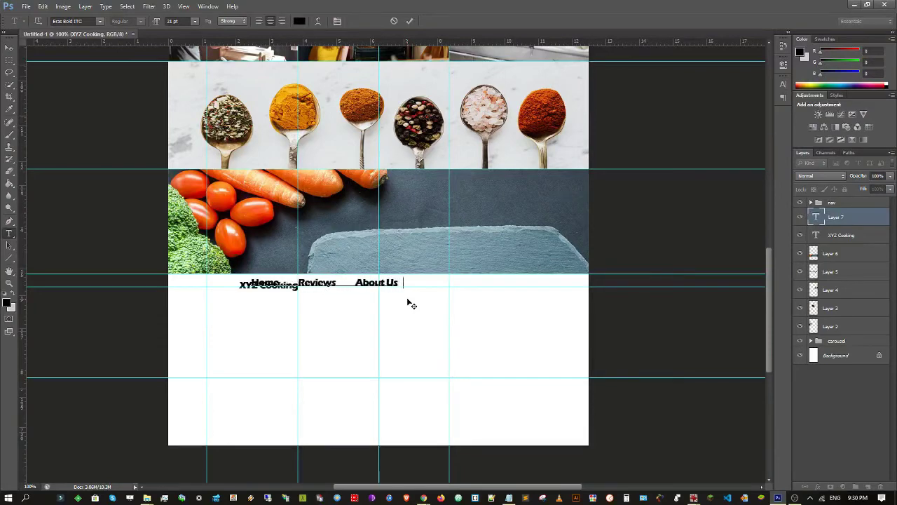
pyautogui.write('    Co')
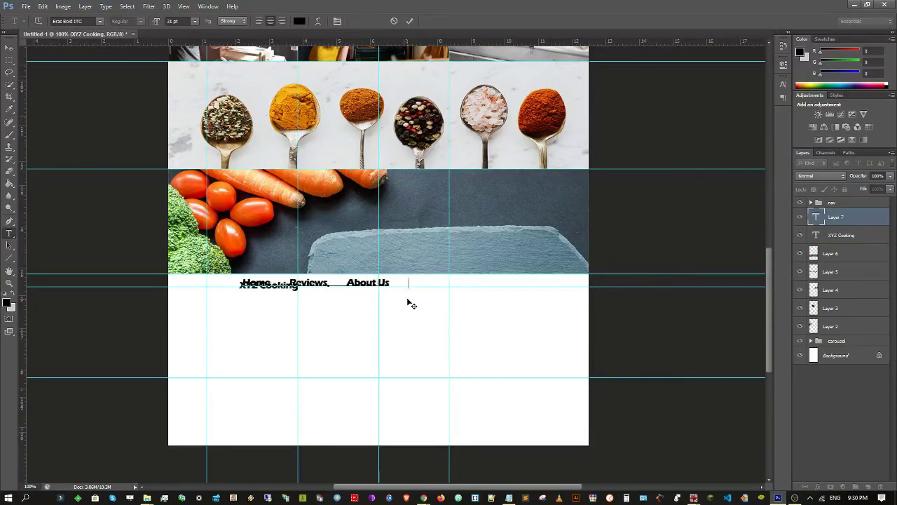
pyautogui.write('ntact Us')
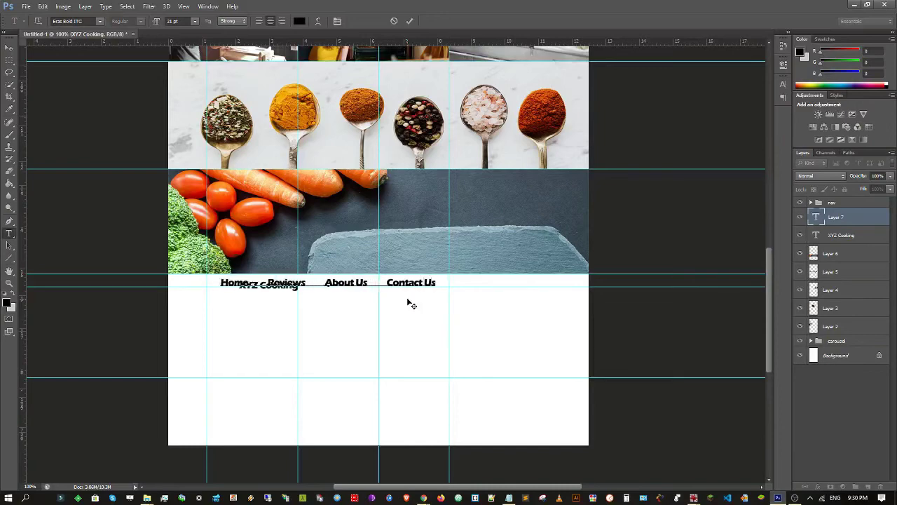
# Set the footer links' font to Eras Light ITC and move the line beside "XYZ Cooking".
pyautogui.hotkey('ctrl', 'a')
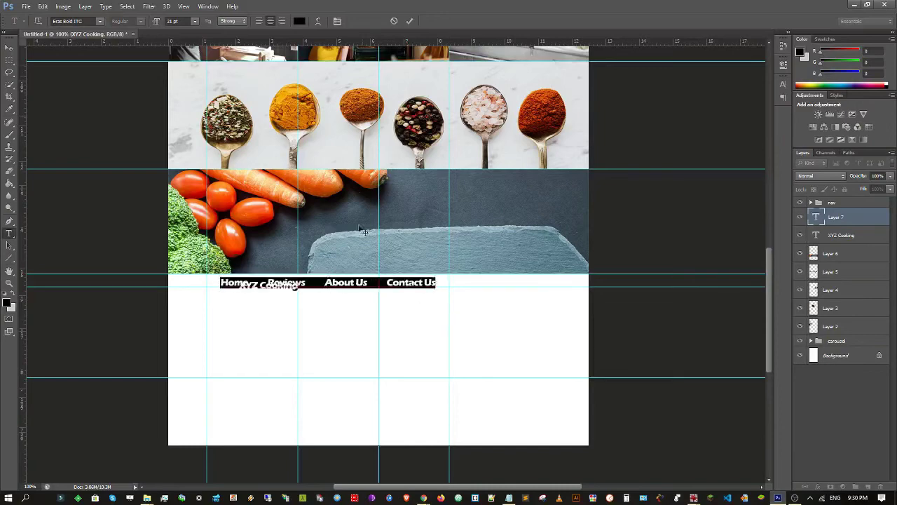
pyautogui.click(98, 21)
pyautogui.scroll(5, 119, 105)
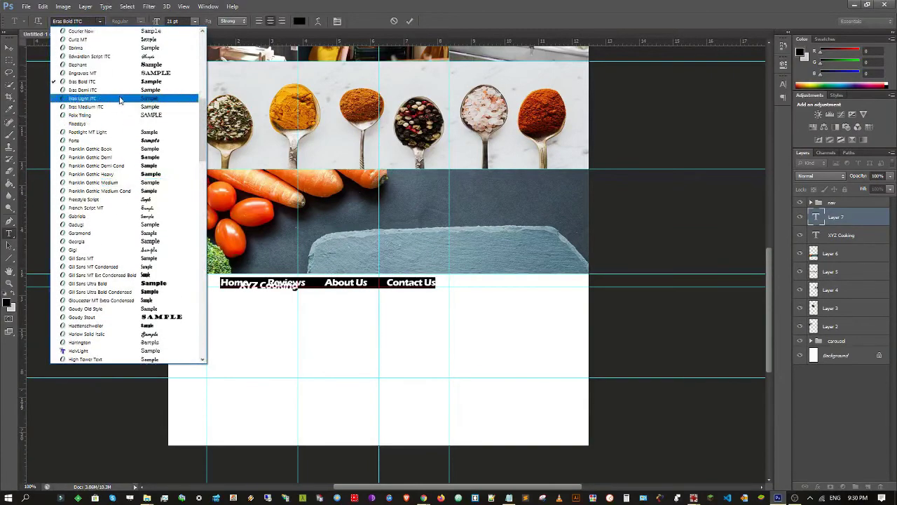
pyautogui.click(120, 99)
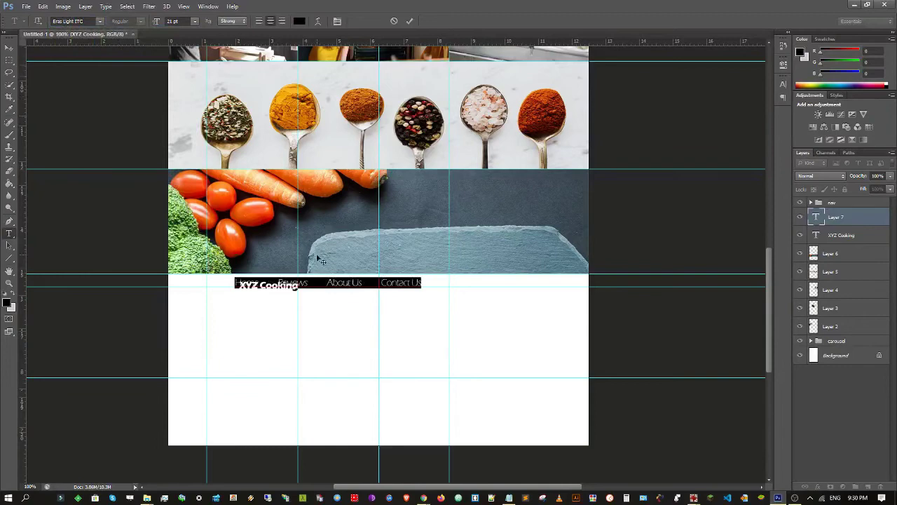
pyautogui.click(9, 47)
pyautogui.moveTo(348, 283); pyautogui.dragTo(419, 286)
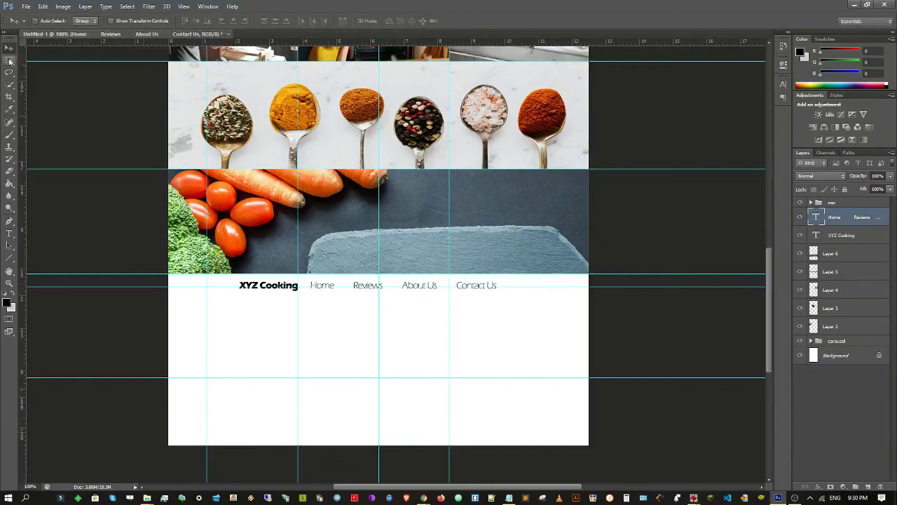
# Set the footer links' font size to 14 pt and shift the line further right from "XYZ Cooking".
pyautogui.click(9, 233)
pyautogui.tripleClick(428, 295)
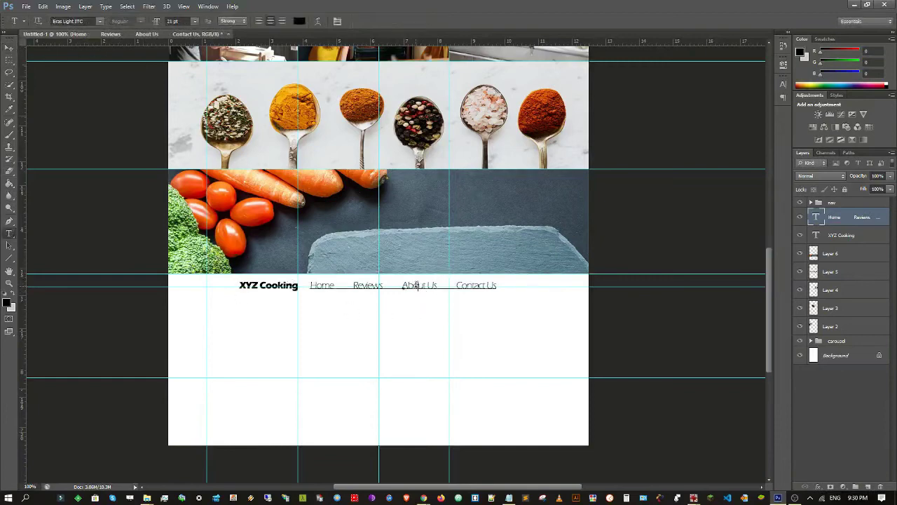
pyautogui.click(181, 21)
pyautogui.moveTo(158, 23); pyautogui.dragTo(153, 22)
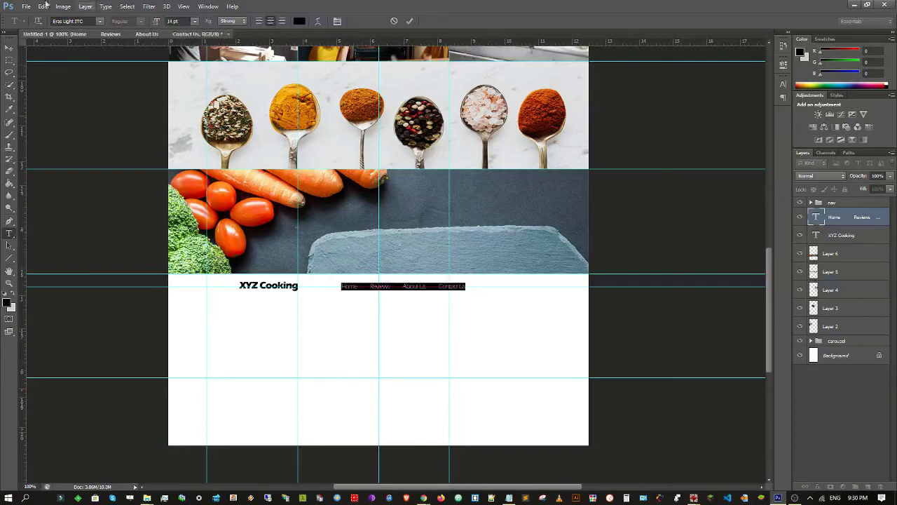
pyautogui.click(10, 47)
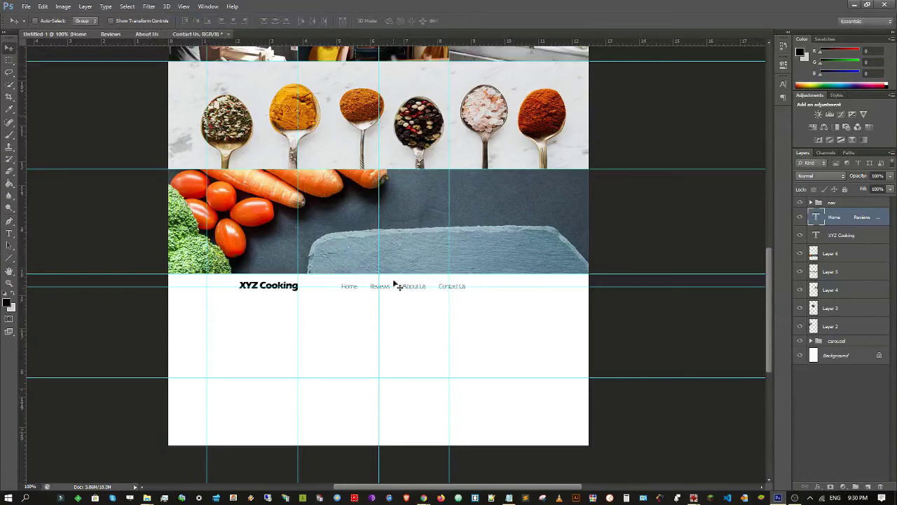
pyautogui.moveTo(416, 287); pyautogui.dragTo(421, 288)
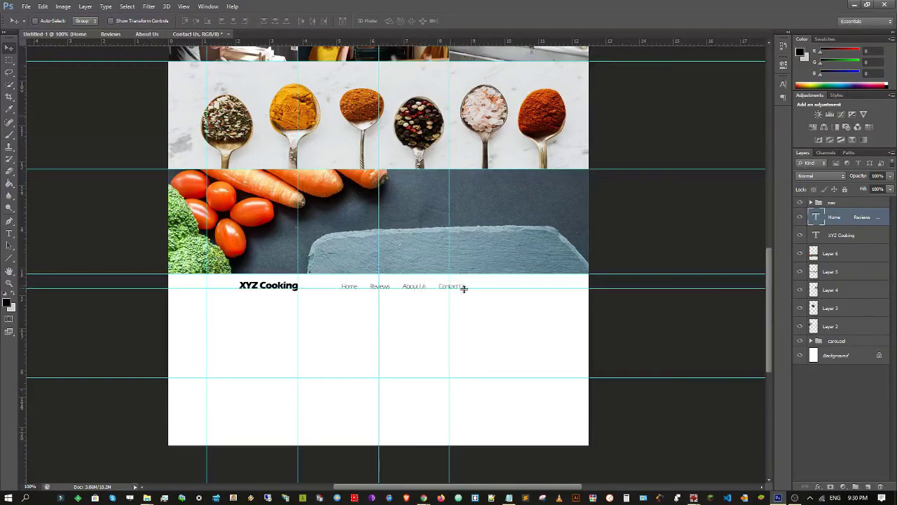
pyautogui.moveTo(420, 289); pyautogui.dragTo(441, 288)
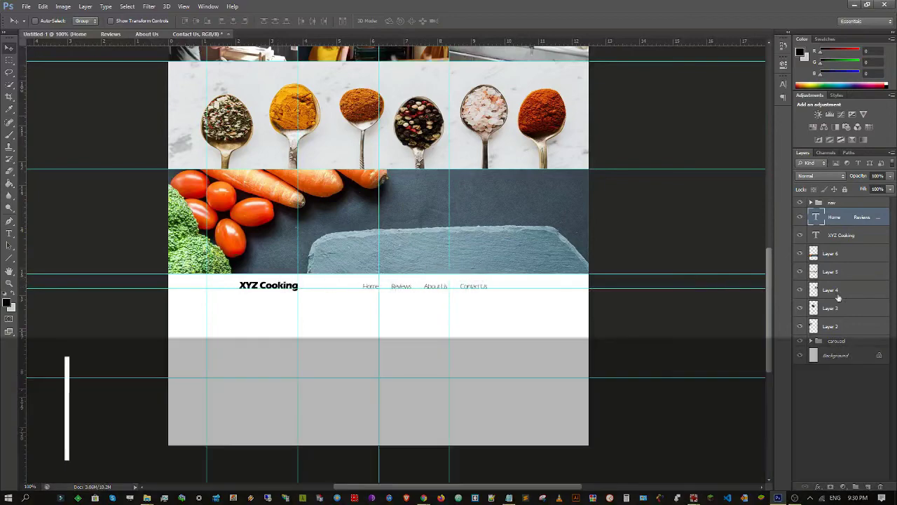
# Centre "XYZ Cooking" on the page's middle guide and place the footer links line directly beneath it.
pyautogui.keyDown('ctrl'); pyautogui.click(280, 285); pyautogui.keyUp('ctrl')
pyautogui.moveTo(279, 284); pyautogui.dragTo(389, 285)
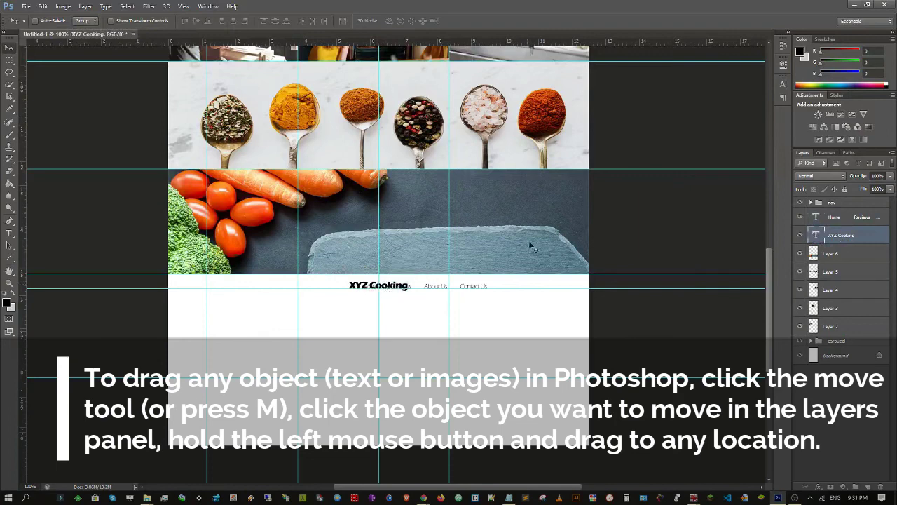
pyautogui.click(841, 218)
pyautogui.moveTo(449, 277); pyautogui.dragTo(385, 300)
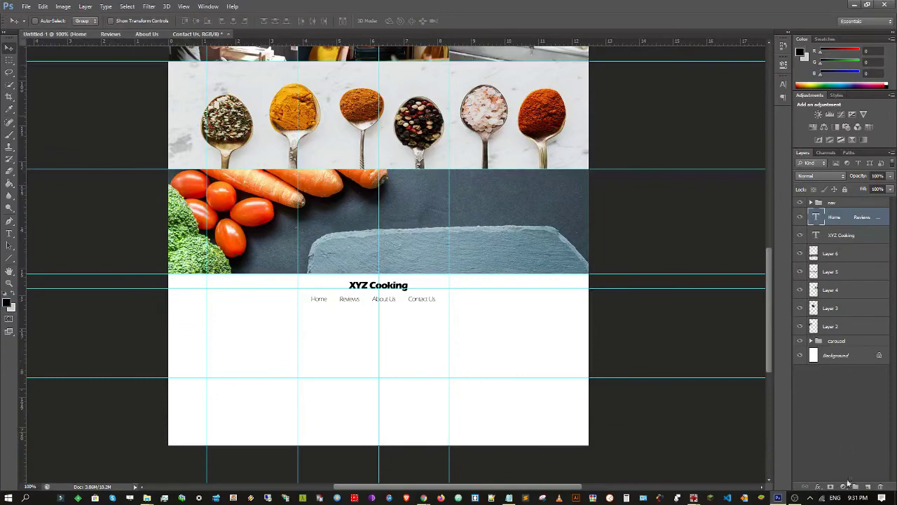
# Create a layer group named "footer" and move the links and "XYZ Cooking" text layers into it.
pyautogui.click(855, 486)
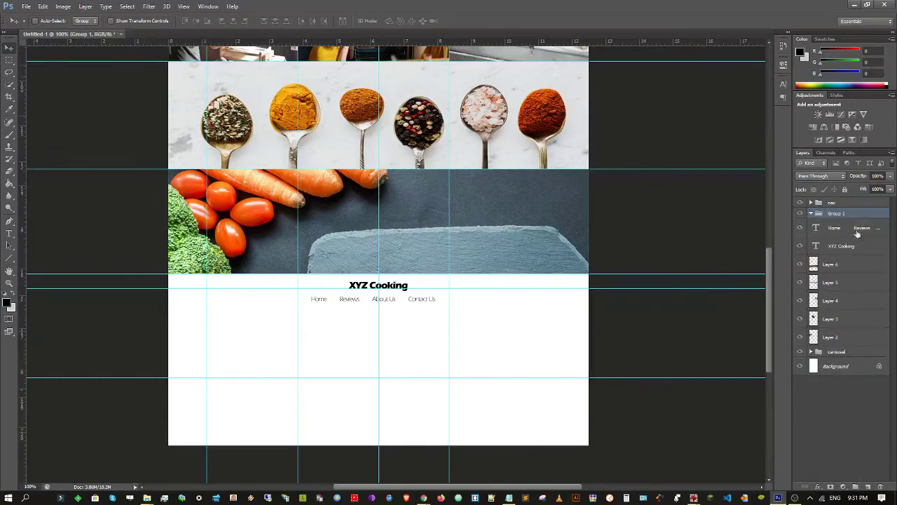
pyautogui.doubleClick(837, 213)
pyautogui.write('hooter')
pyautogui.press('Return')
pyautogui.click(834, 228)
pyautogui.moveTo(818, 230); pyautogui.dragTo(833, 215)
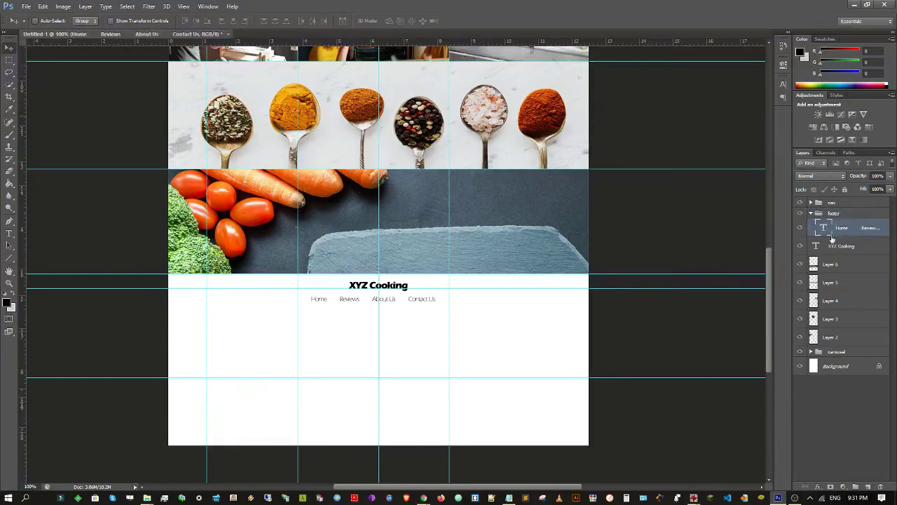
pyautogui.moveTo(833, 247); pyautogui.dragTo(826, 219)
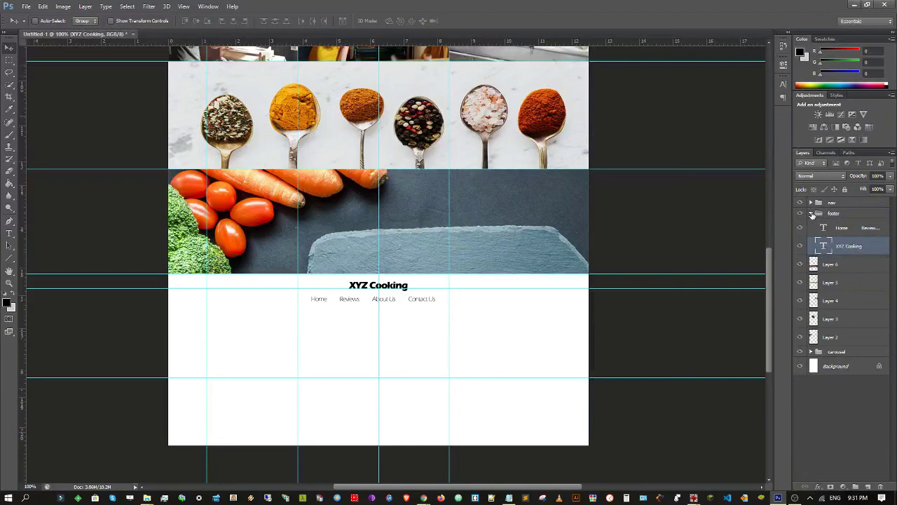
# Nudge the footer links line slightly to the right to centre it under "XYZ Cooking".
pyautogui.click(871, 232)
pyautogui.press('Right')
pyautogui.press('Right')
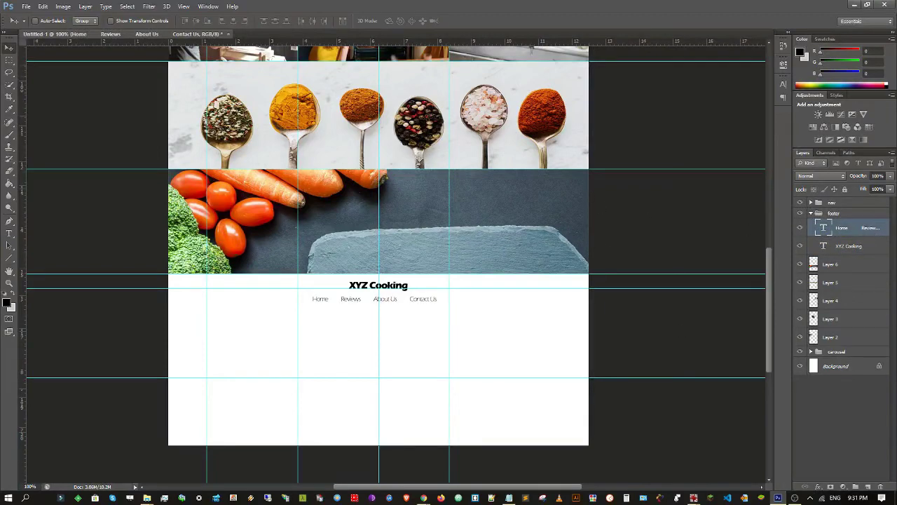
# Duplicate the footer links layer and move the copy down to form a second line just below the links.
pyautogui.rightClick(843, 233)
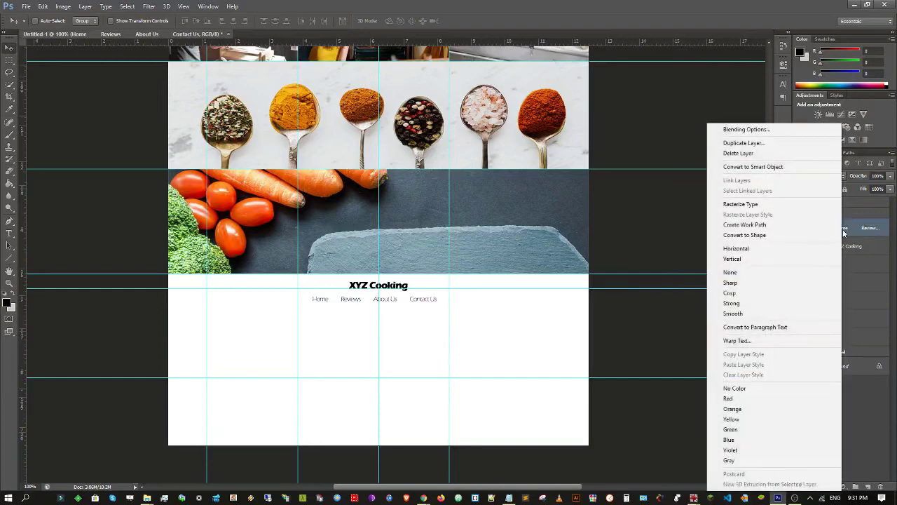
pyautogui.click(743, 143)
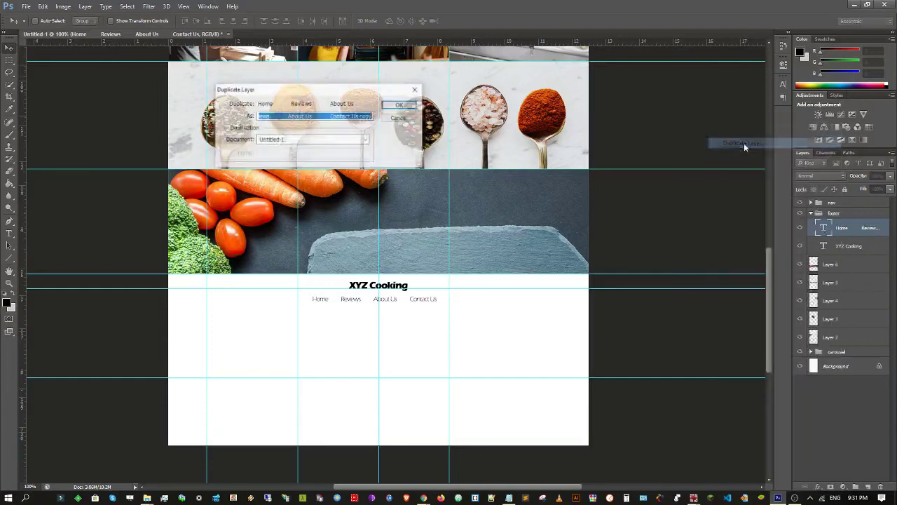
pyautogui.click(401, 105)
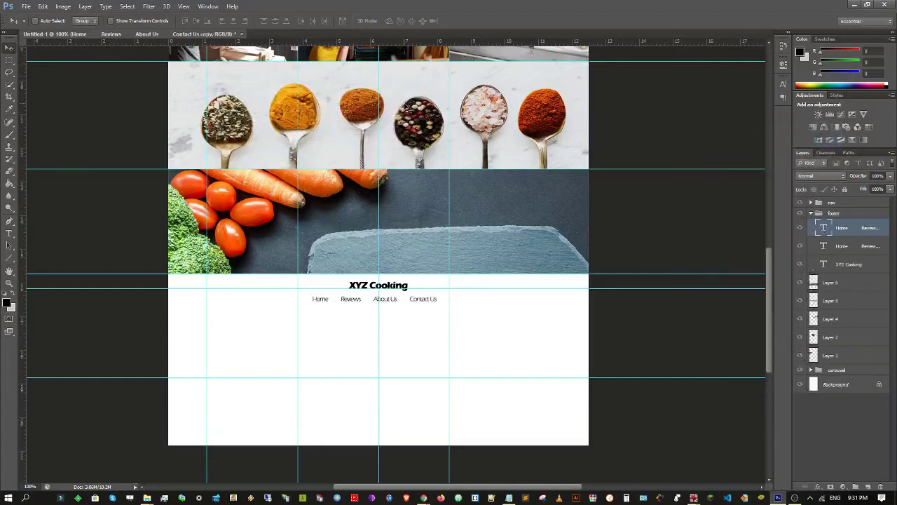
pyautogui.press('Down')
pyautogui.press('Down')
pyautogui.press('Down')
pyautogui.press('Down')
pyautogui.press('Down')
pyautogui.press('Down')
pyautogui.press('Down')
pyautogui.press('Down')
pyautogui.press('Down')
pyautogui.press('Down')
pyautogui.press('Down')
pyautogui.press('Down')
pyautogui.press('Down')
pyautogui.press('Down')
pyautogui.press('Down')
pyautogui.press('Down')
pyautogui.press('Down')
pyautogui.press('Down')
pyautogui.press('Down')
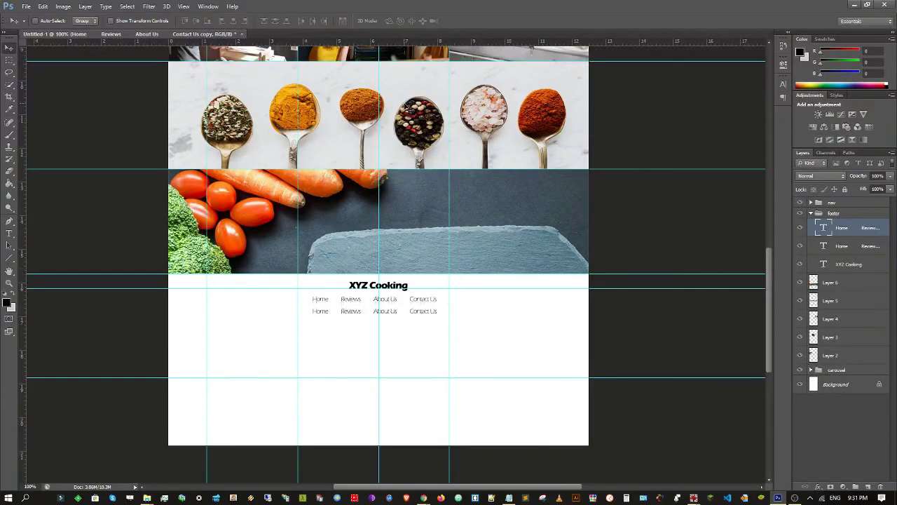
pyautogui.press('Up')
pyautogui.press('Up')
pyautogui.press('Up')
# Replace the duplicated line's text with "Copyright 2021 XYZ Cooking. All rights reserved".
pyautogui.click(9, 233)
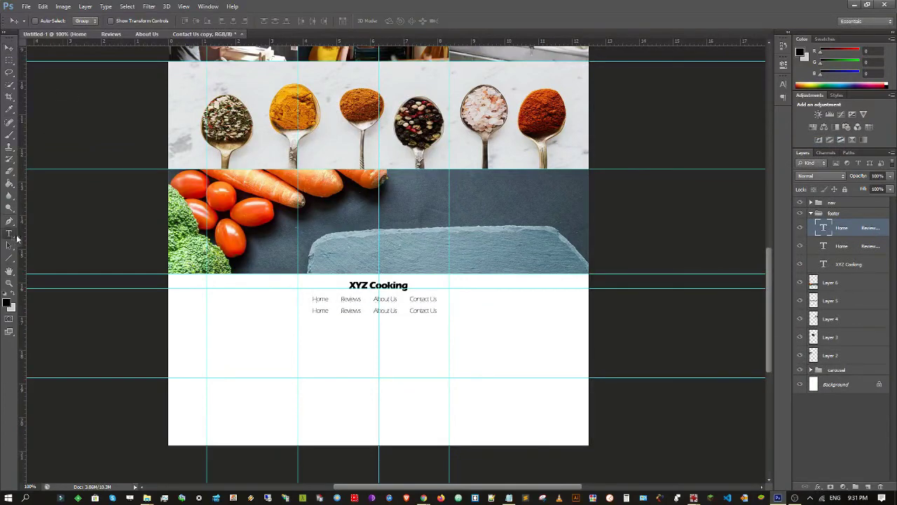
pyautogui.click(370, 310)
pyautogui.hotkey('ctrl', 'a')
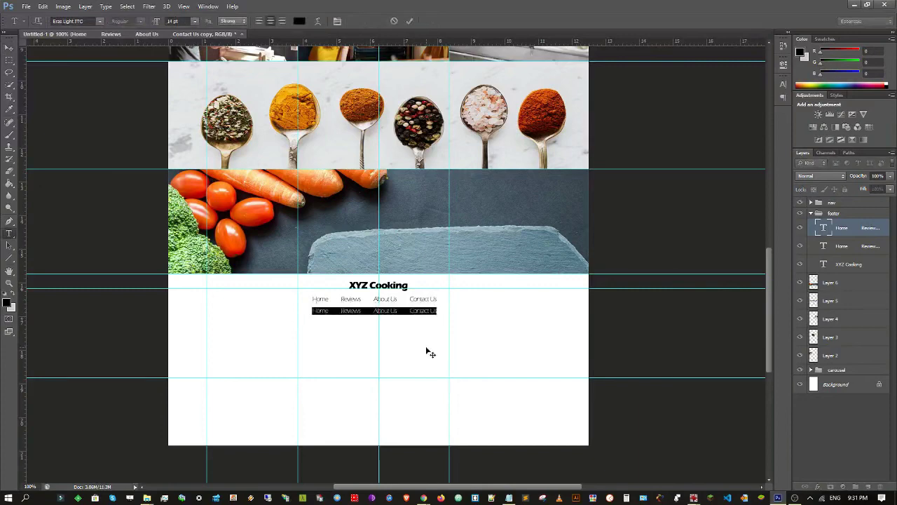
pyautogui.write('a')
pyautogui.write('opyright')
pyautogui.write(' 2021')
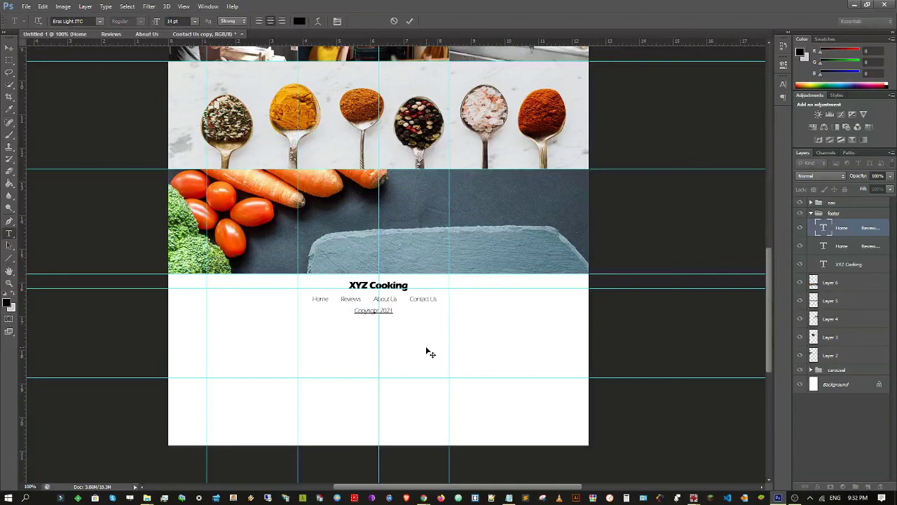
pyautogui.write(' XYZ Cooking. All rights reserved')
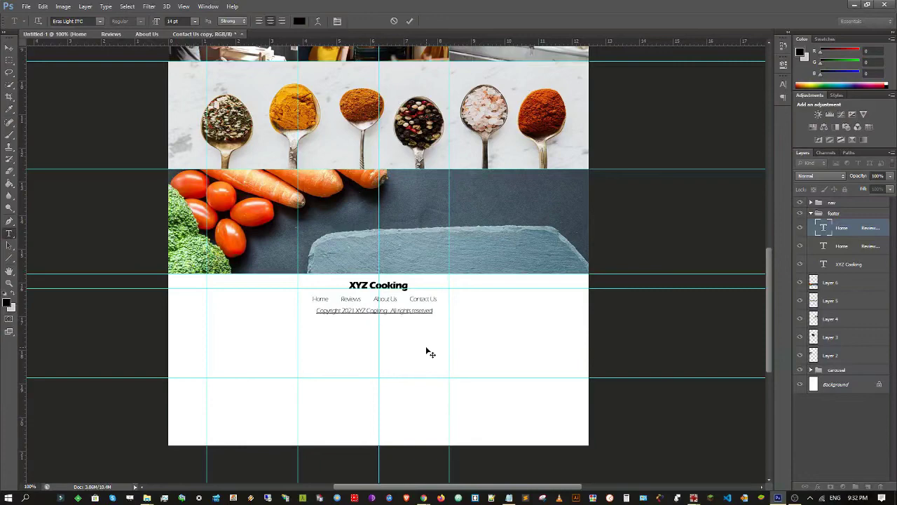
# Set the copyright line's font size to 12 pt and shift it slightly right to centre it below the footer links.
pyautogui.hotkey('ctrl', 'a')
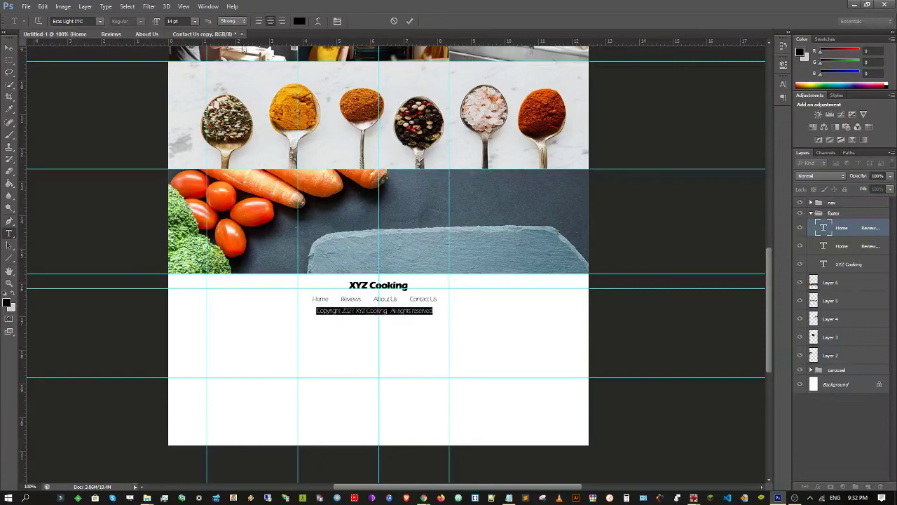
pyautogui.click(181, 21)
pyautogui.write('12')
pyautogui.press('Return')
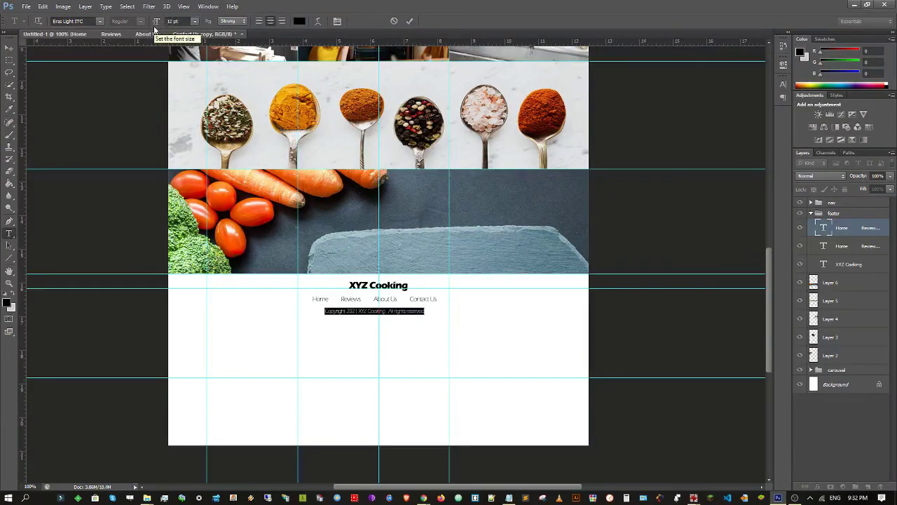
pyautogui.click(10, 47)
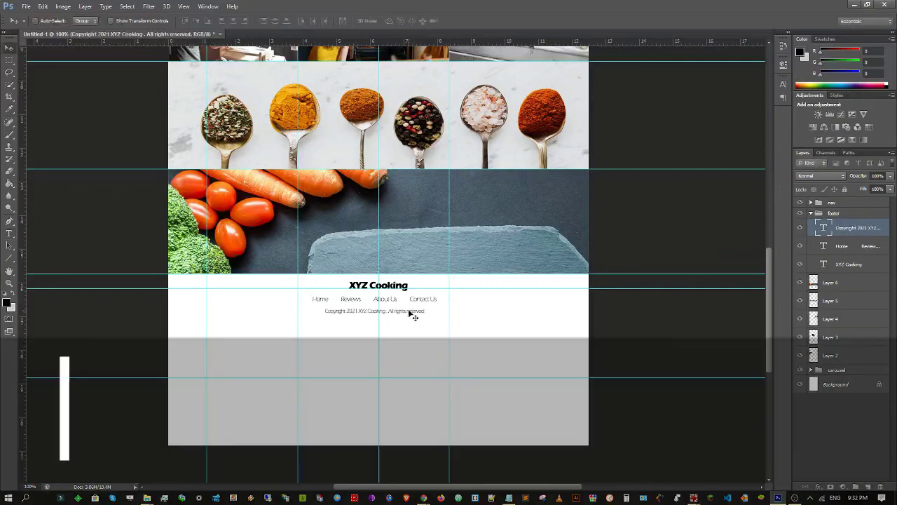
pyautogui.moveTo(410, 312); pyautogui.dragTo(412, 311)
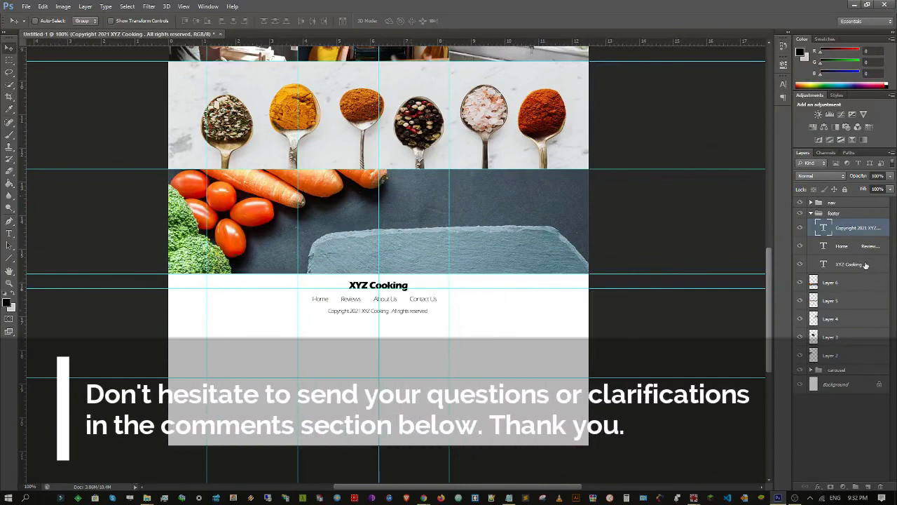
# Collapse the footer group and move the carousel group up the layer stack towards the footer group.
pyautogui.click(811, 213)
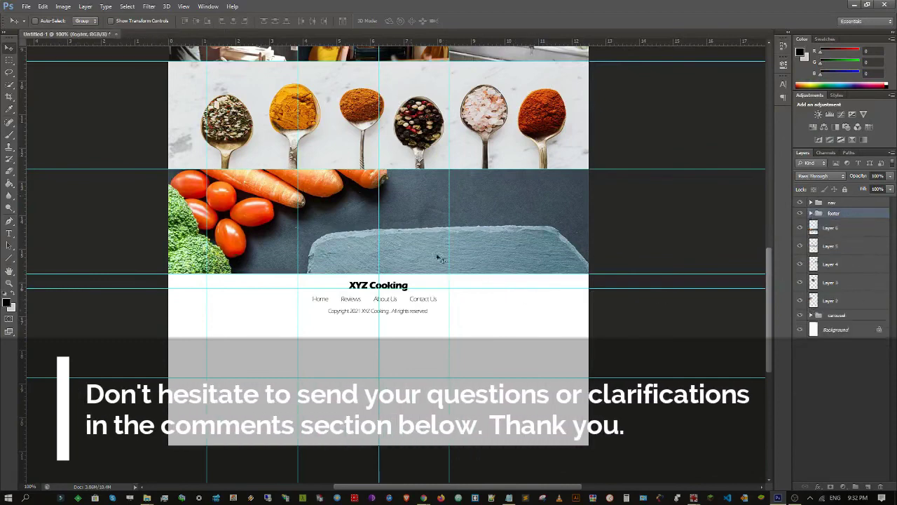
pyautogui.scroll(5, 412, 332)
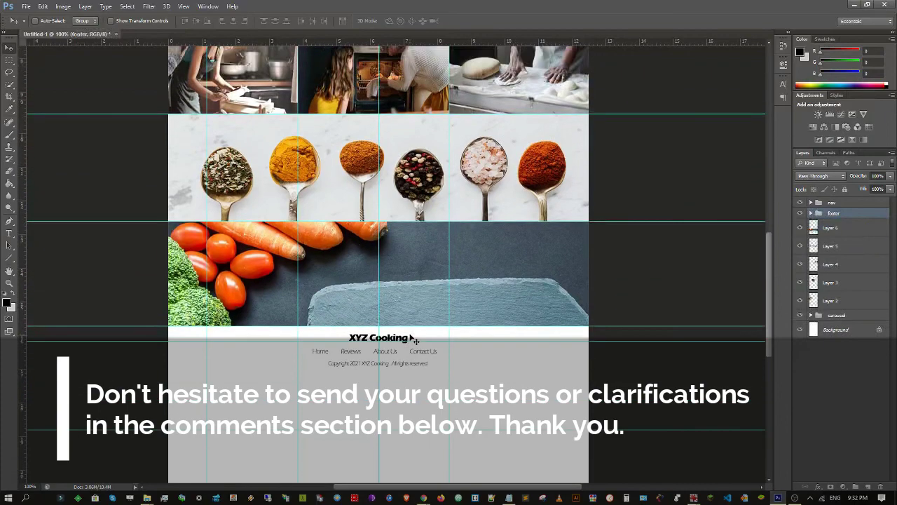
pyautogui.scroll(10, 413, 339)
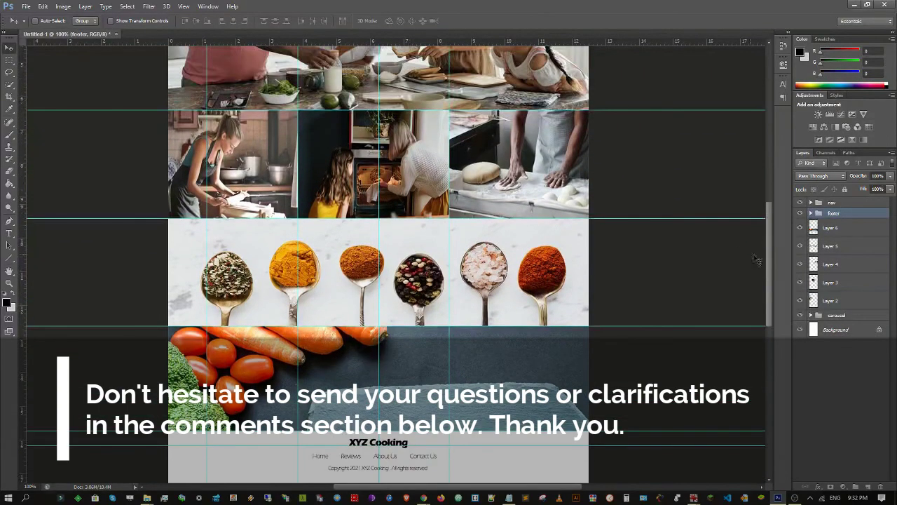
pyautogui.moveTo(771, 267); pyautogui.dragTo(776, 226)
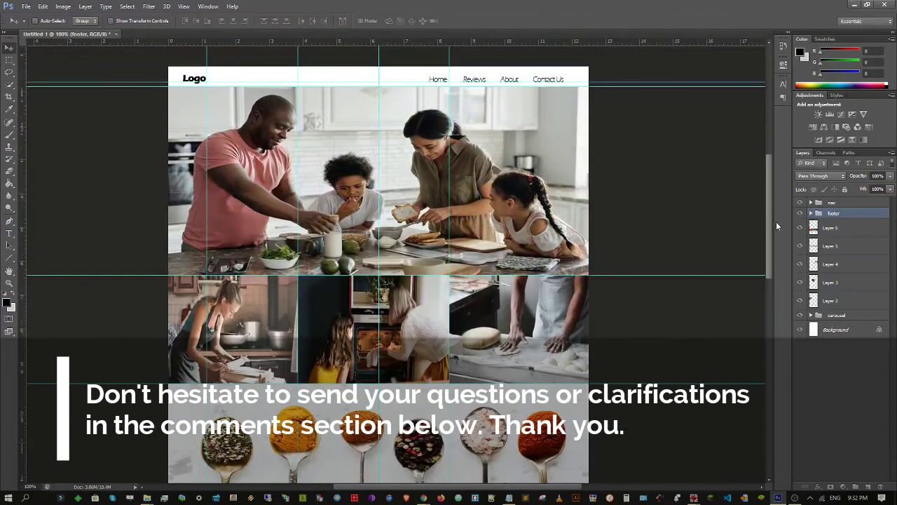
pyautogui.click(823, 316)
pyautogui.moveTo(822, 316); pyautogui.dragTo(820, 231)
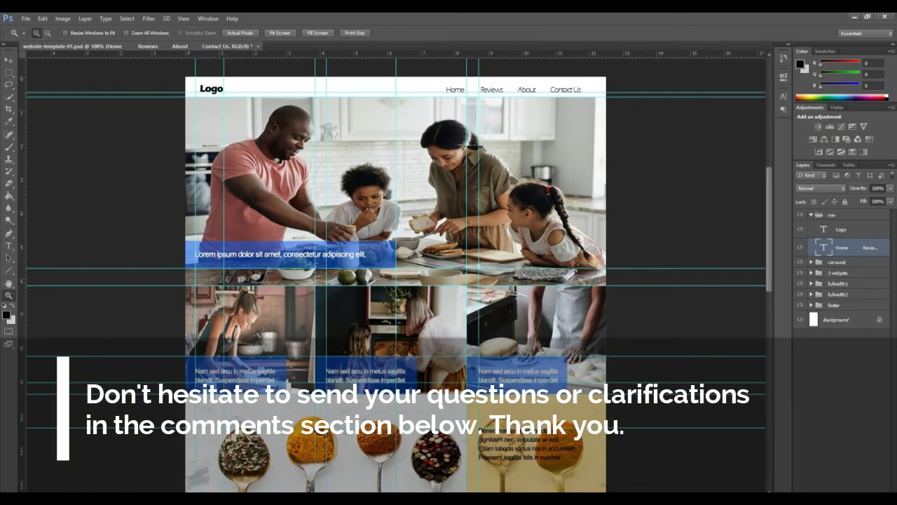